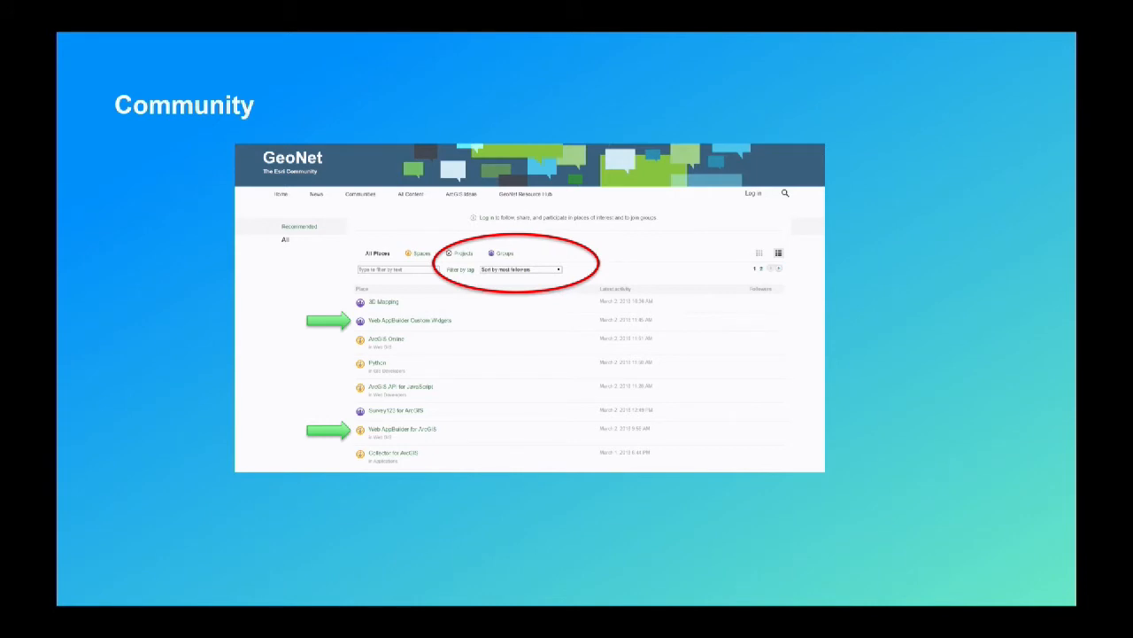
{"action": "key", "text": "Right"}
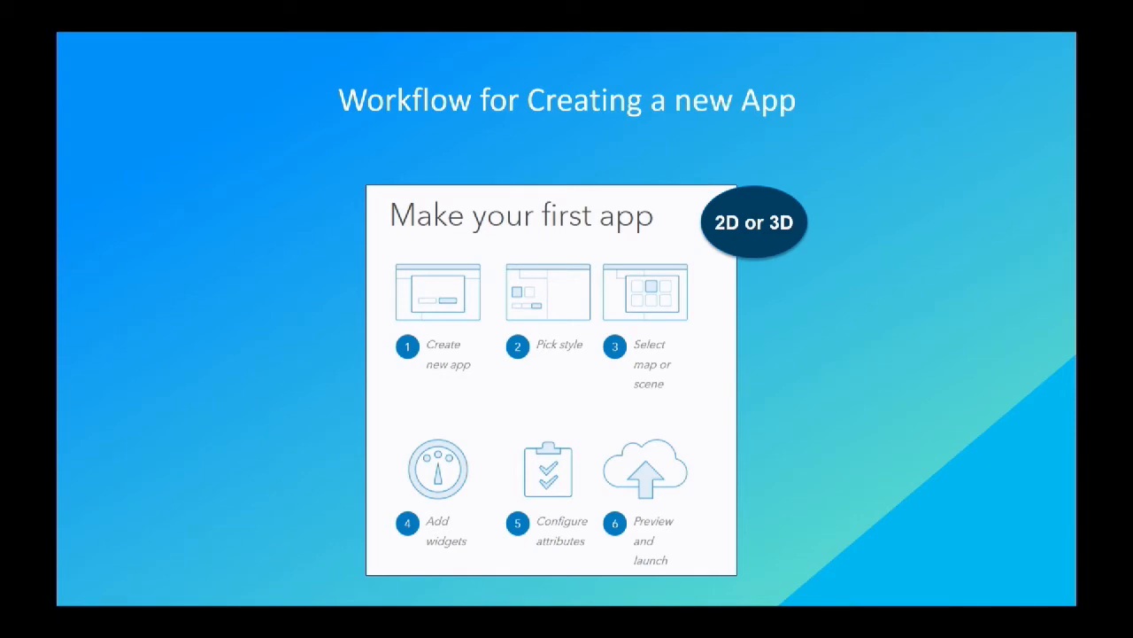
{"action": "key", "text": "Right"}
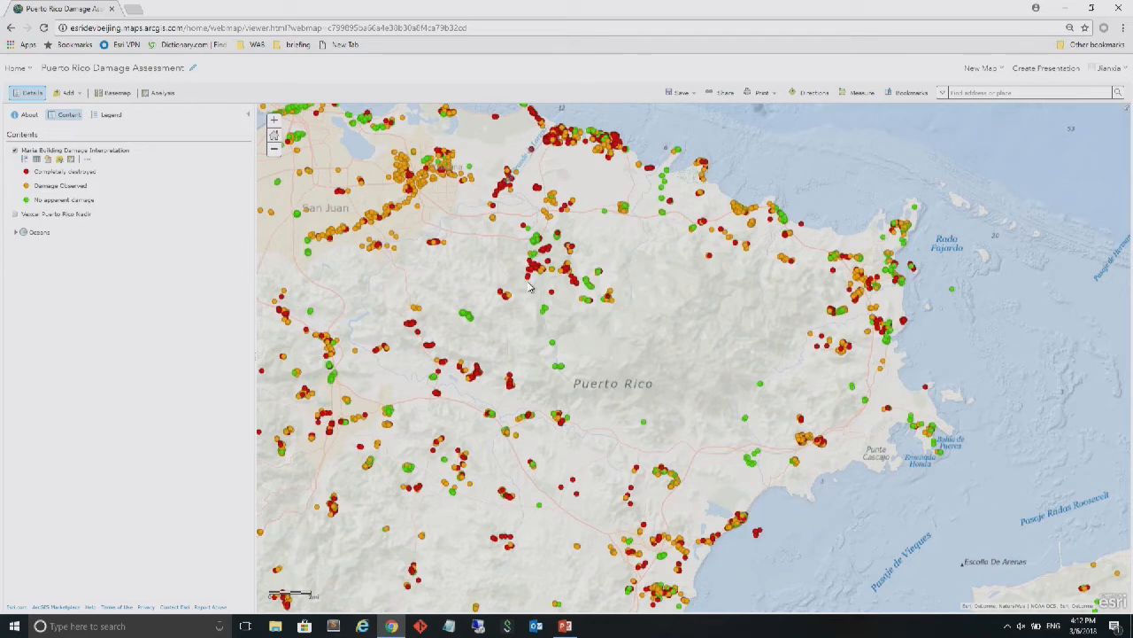
Create a Web AppBuilder app from the shared Puerto Rico map, titled "Puerto Rico Damage Assessment ps"
{"action": "left_click", "coordinate": [724, 93]}
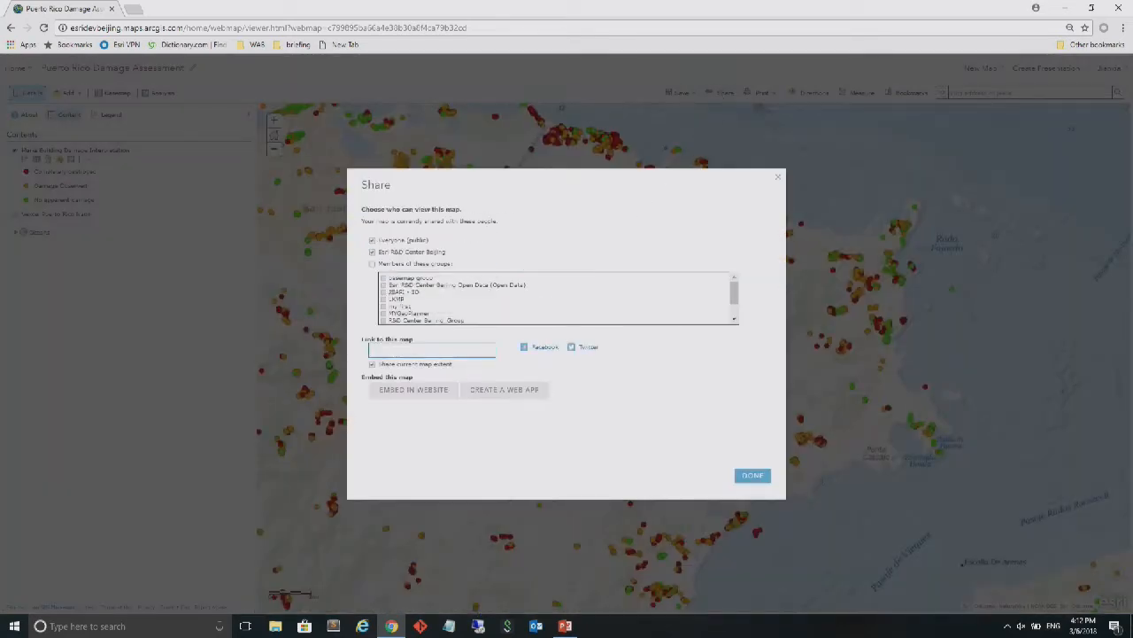
{"action": "left_click", "coordinate": [509, 388]}
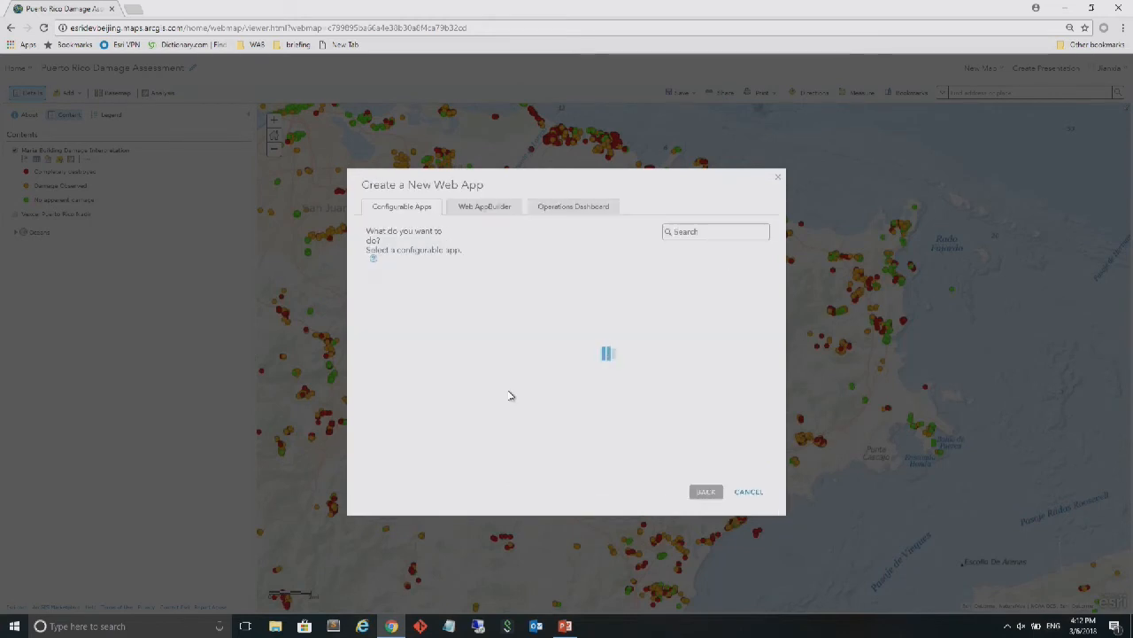
{"action": "left_click", "coordinate": [490, 210]}
{"action": "left_click", "coordinate": [571, 252]}
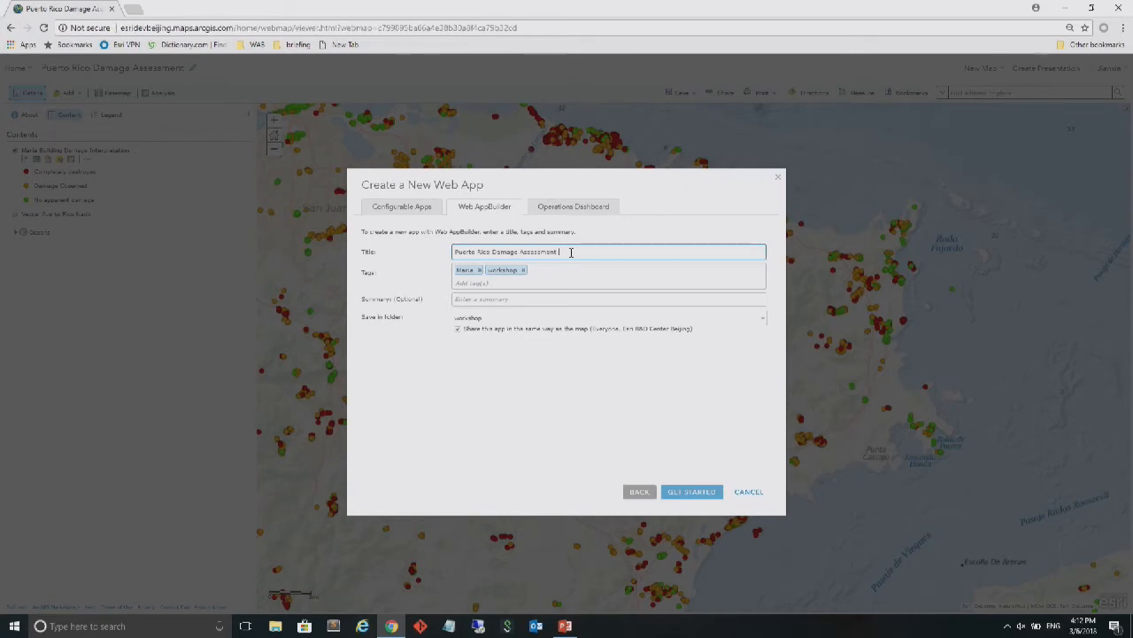
{"action": "type", "text": "ap"}
{"action": "left_click", "coordinate": [683, 498]}
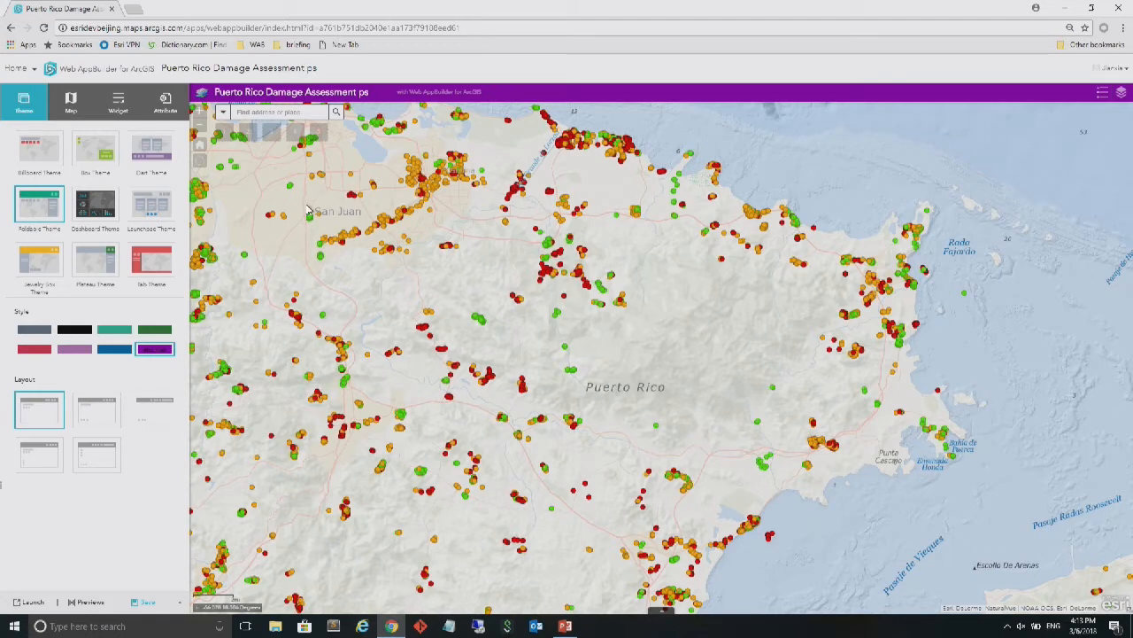
Try the blue theme style, and set the app's style to a custom dark green colour
{"action": "left_click", "coordinate": [123, 351]}
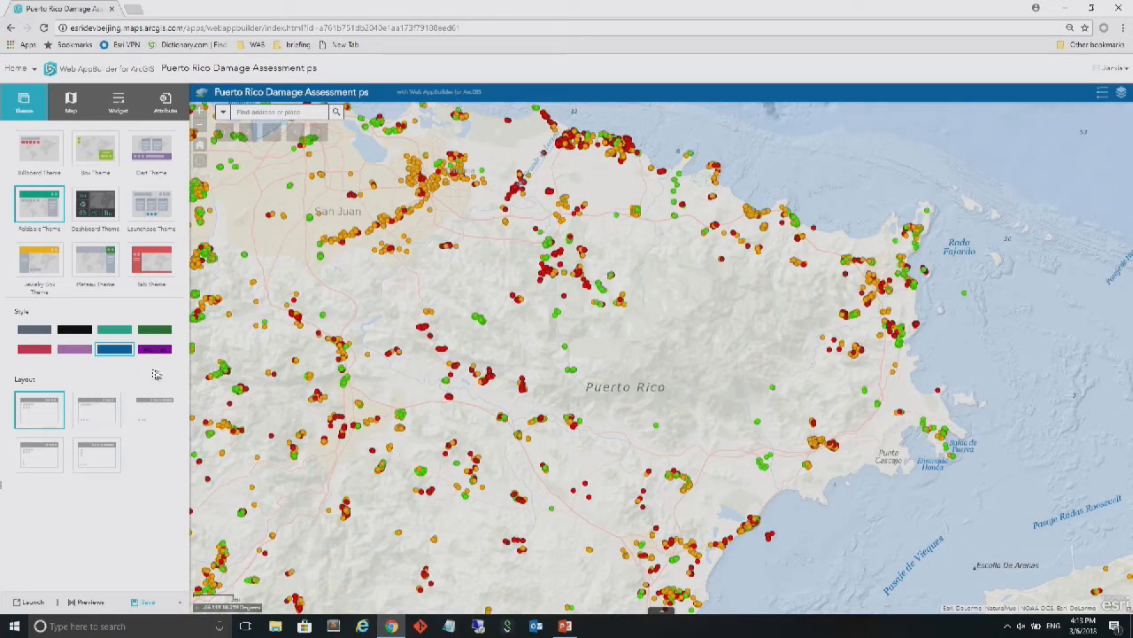
{"action": "left_click", "coordinate": [156, 352]}
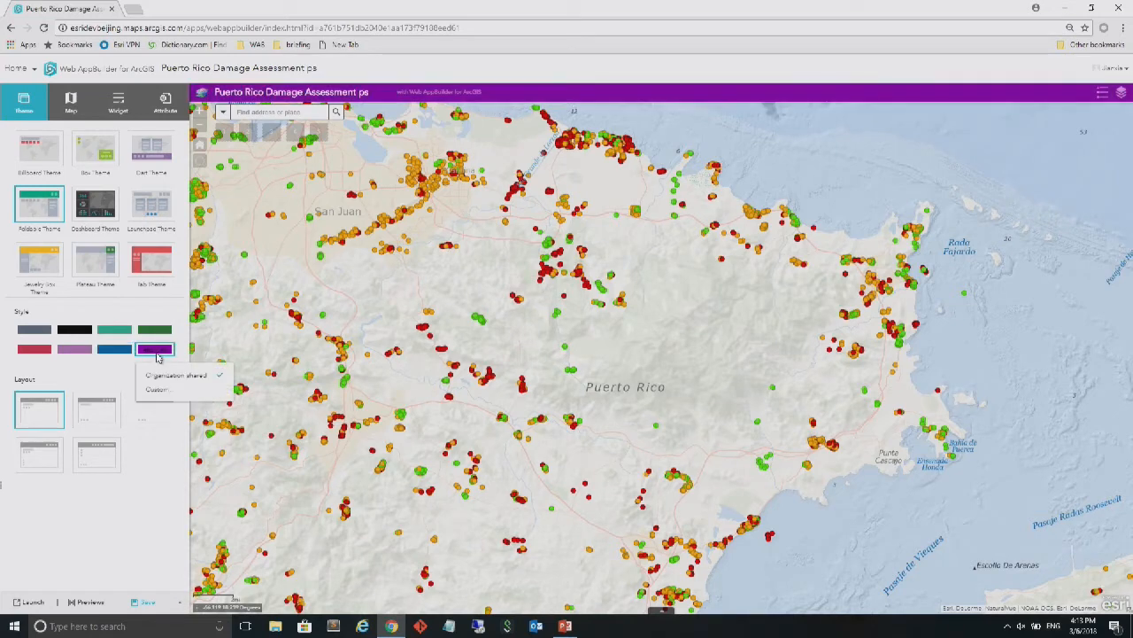
{"action": "left_click", "coordinate": [156, 389]}
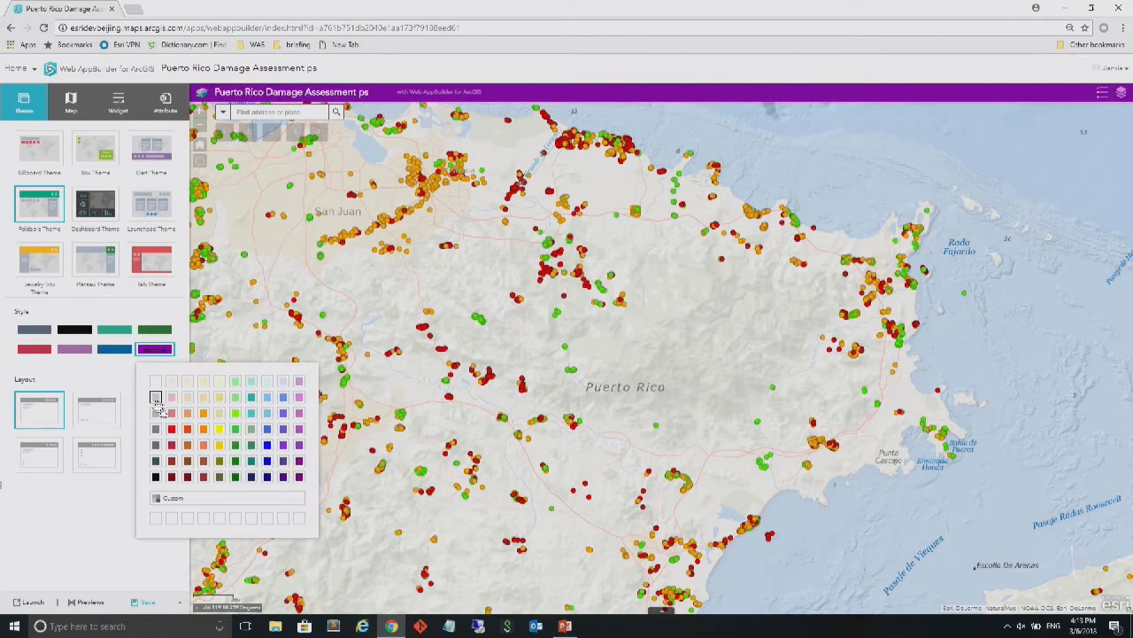
{"action": "left_click", "coordinate": [235, 480]}
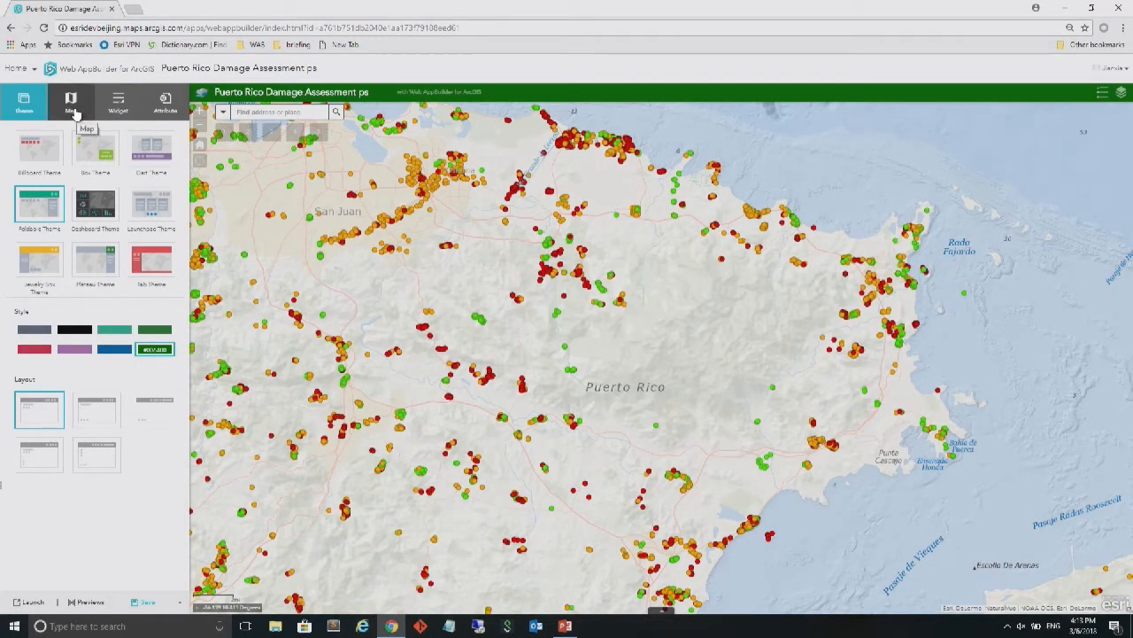
Review the app's map options and the web maps available in My Content without choosing another map
{"action": "left_click", "coordinate": [75, 113]}
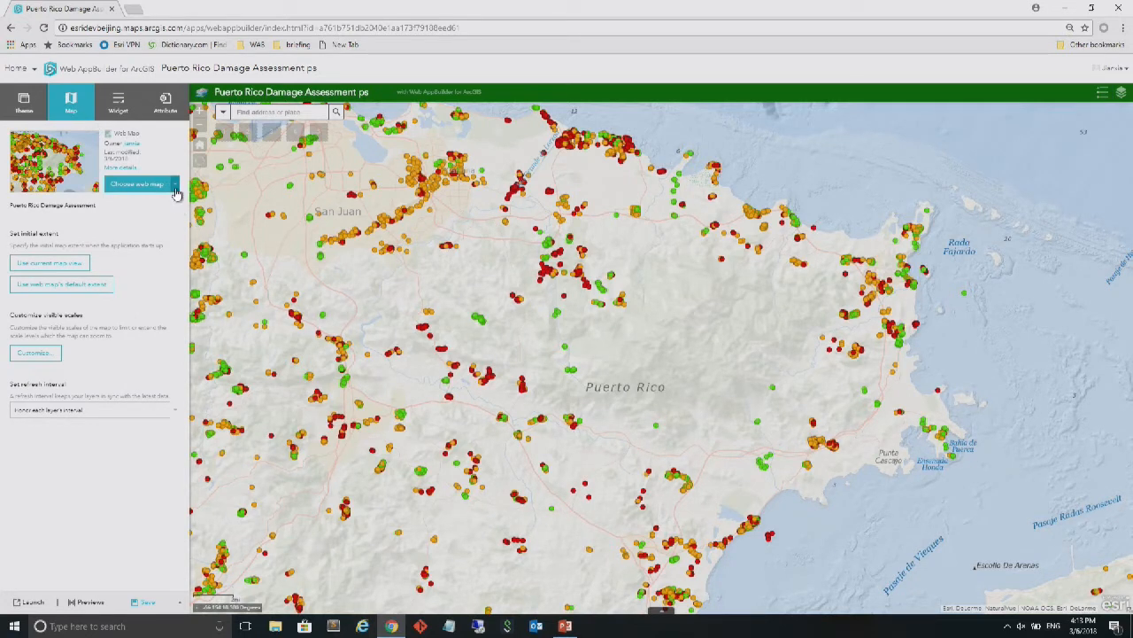
{"action": "left_click", "coordinate": [175, 189]}
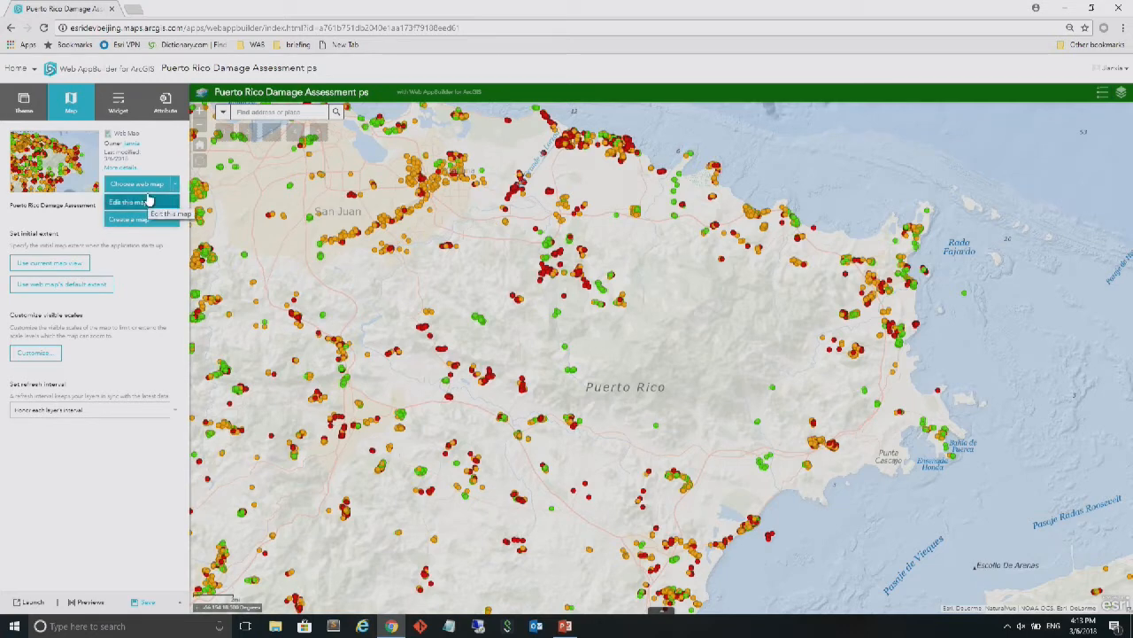
{"action": "left_click", "coordinate": [151, 184]}
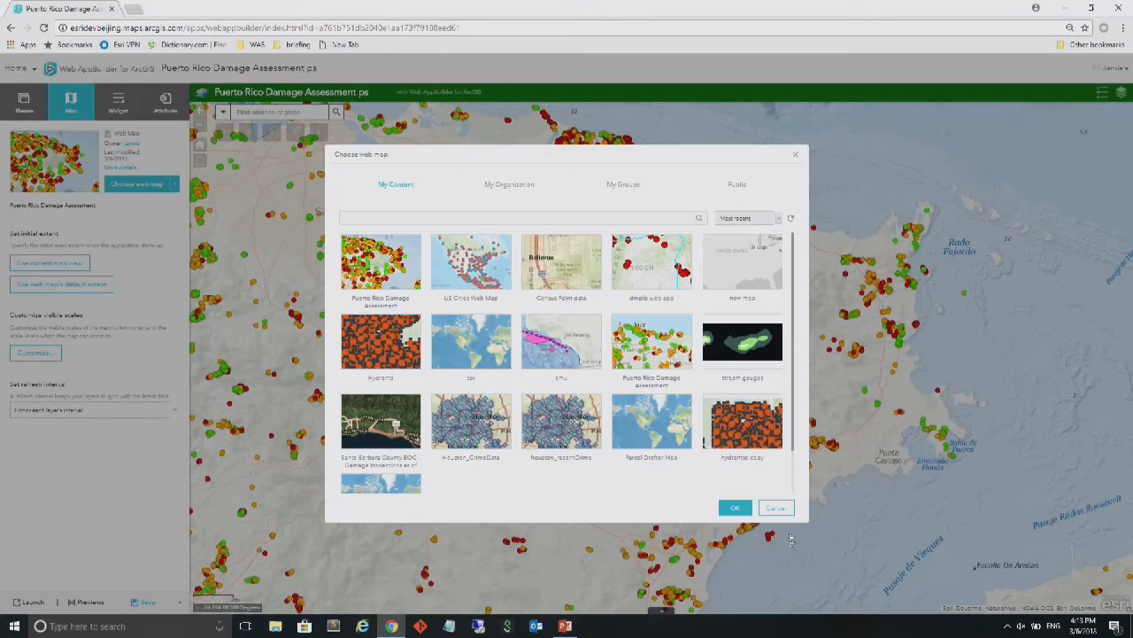
{"action": "left_click", "coordinate": [777, 510]}
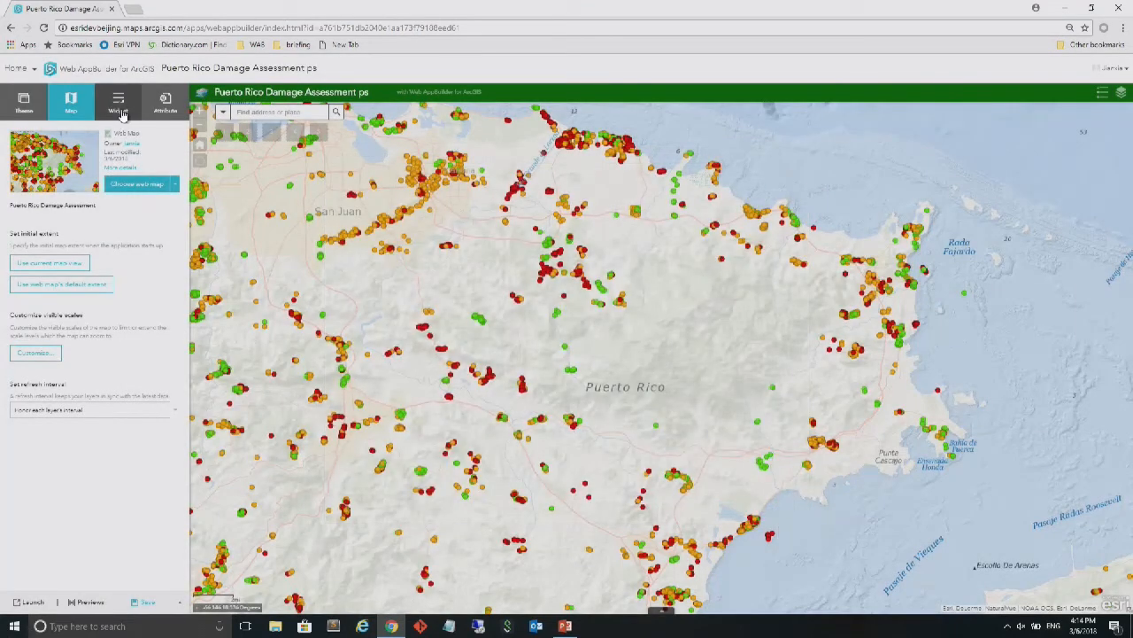
Show the app's widget settings and preview the Legend and Layer List widgets in the header
{"action": "left_click", "coordinate": [120, 109]}
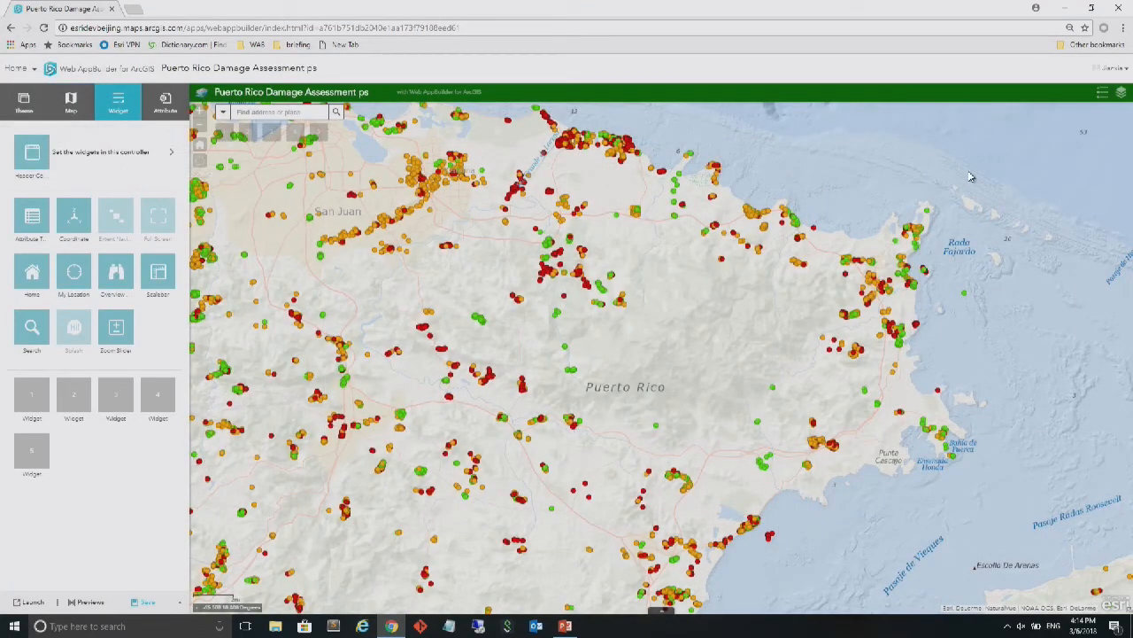
{"action": "left_click", "coordinate": [1102, 94]}
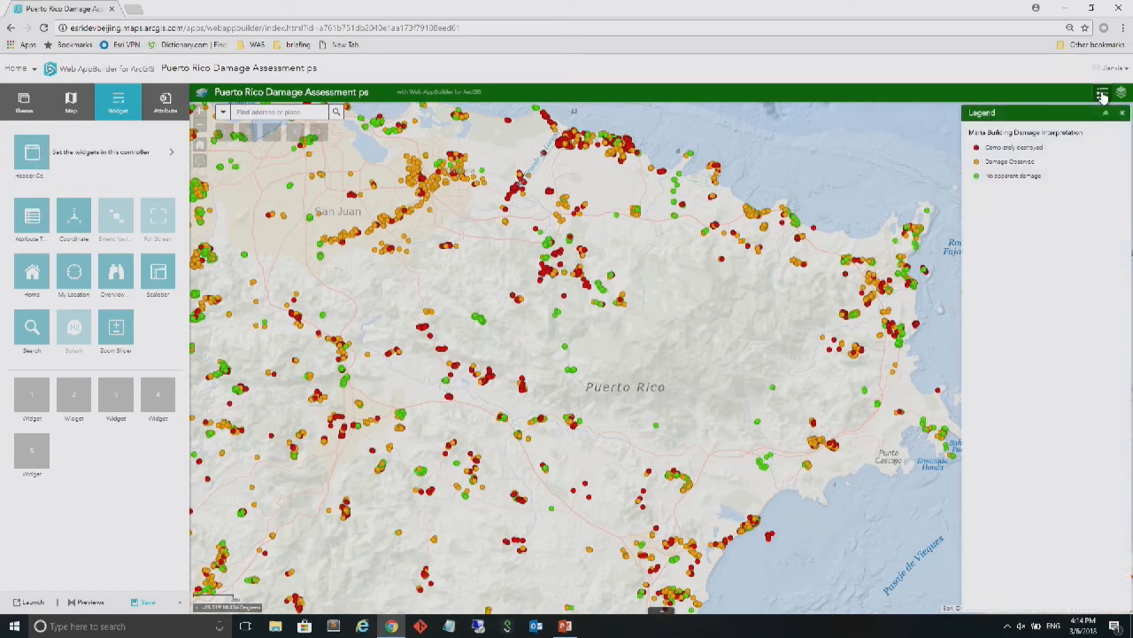
{"action": "left_click", "coordinate": [1122, 113]}
{"action": "left_click", "coordinate": [1122, 98]}
{"action": "left_click", "coordinate": [1123, 116]}
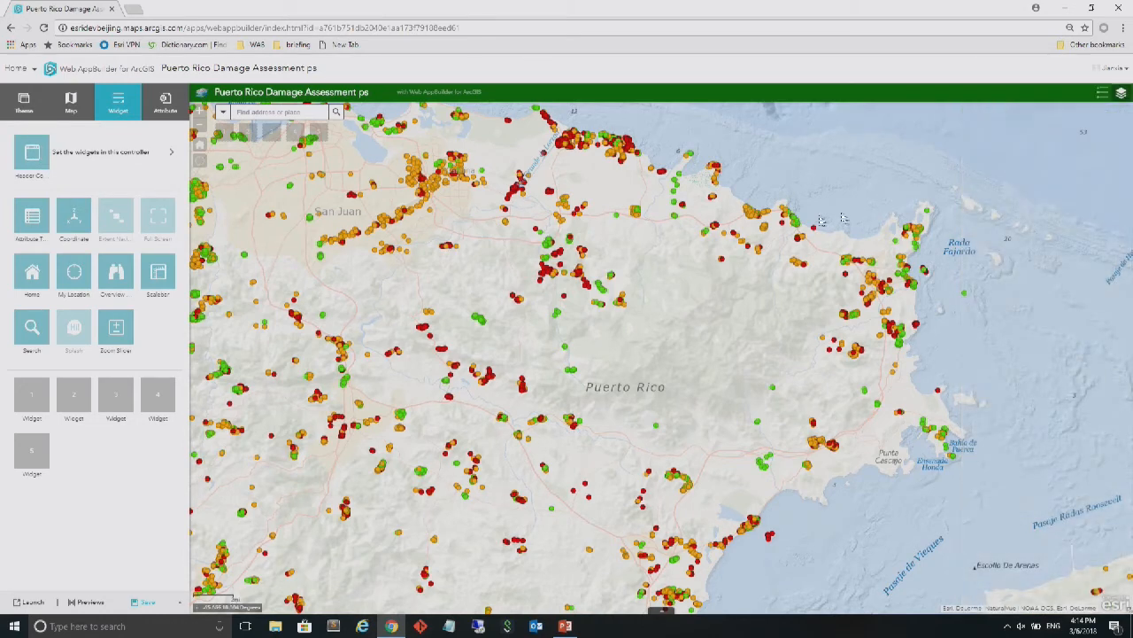
Add a Print widget to the header controller with A4 Portrait as its default layout
{"action": "left_click", "coordinate": [131, 161]}
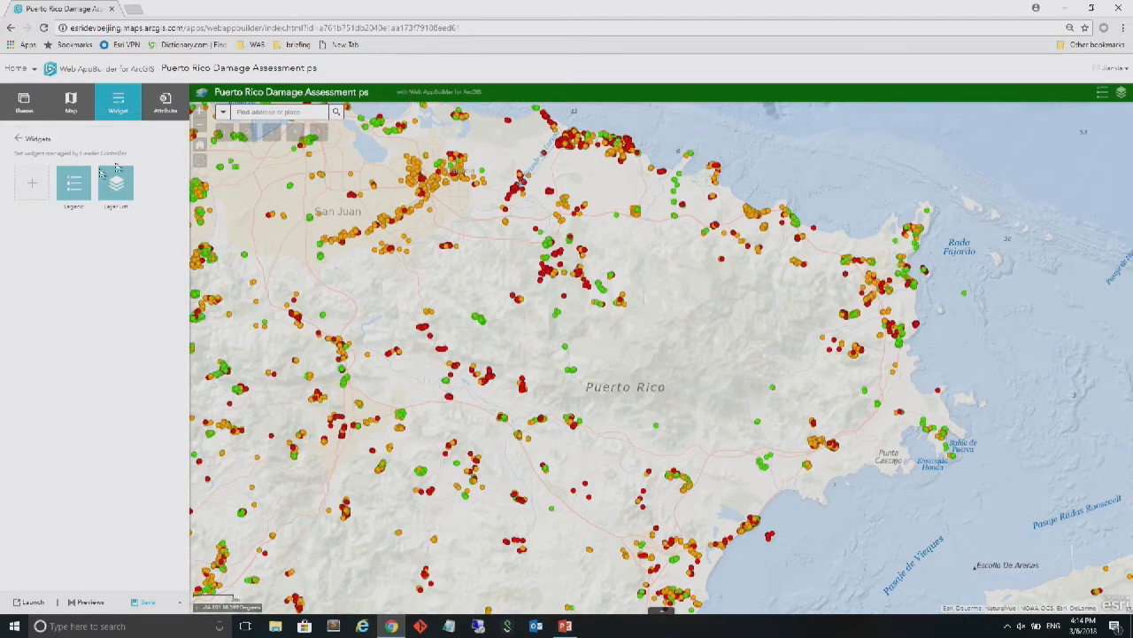
{"action": "left_click", "coordinate": [32, 186]}
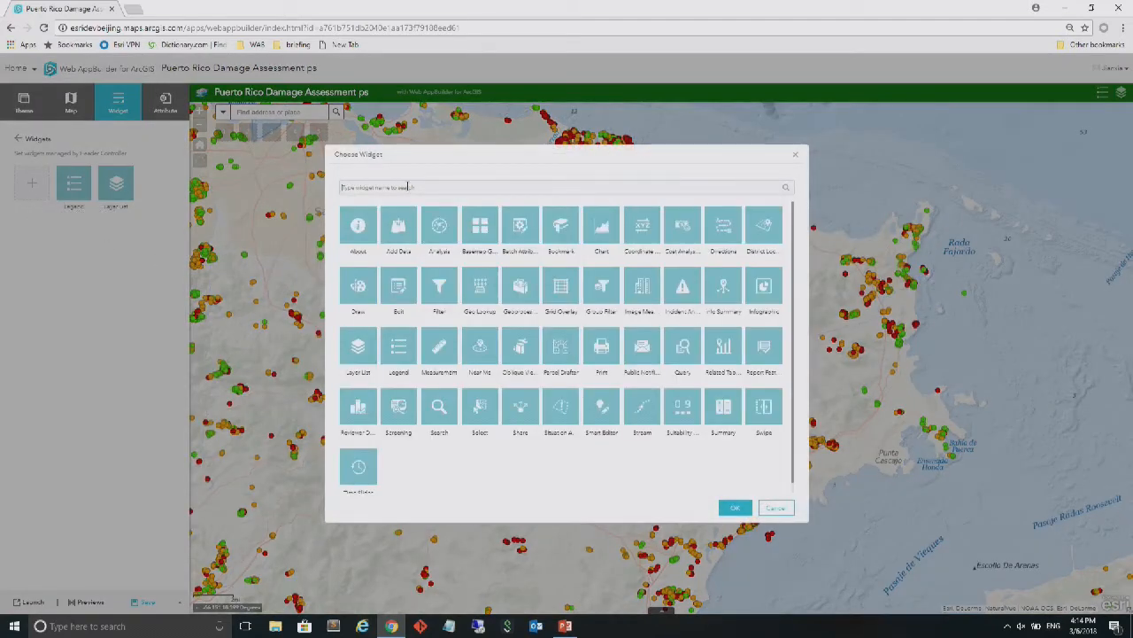
{"action": "type", "text": "print"}
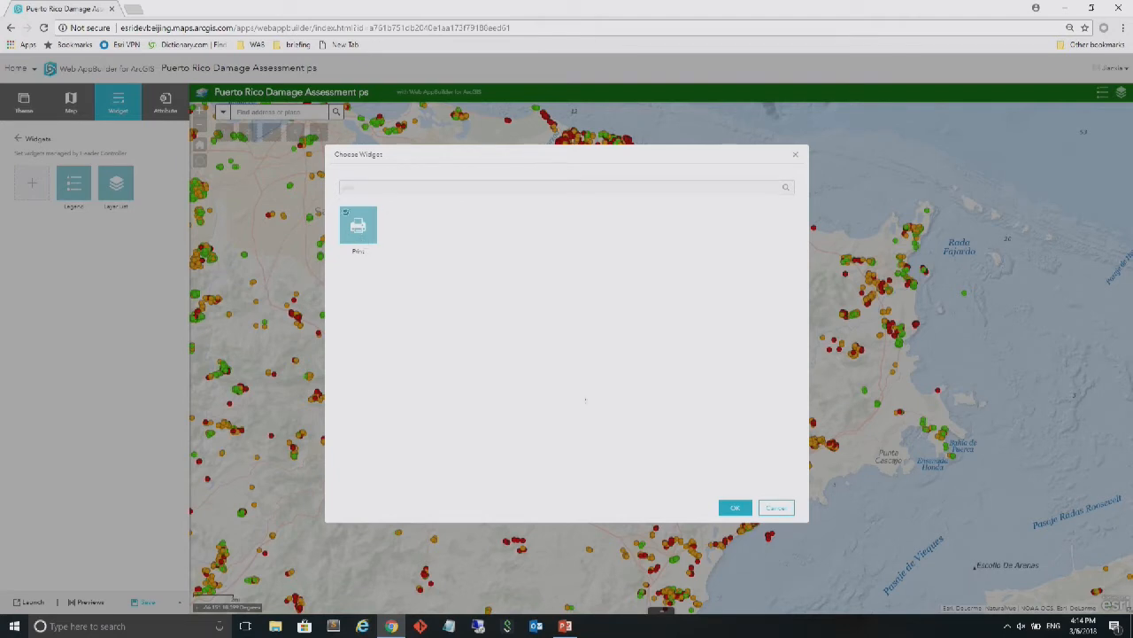
{"action": "left_click", "coordinate": [734, 509]}
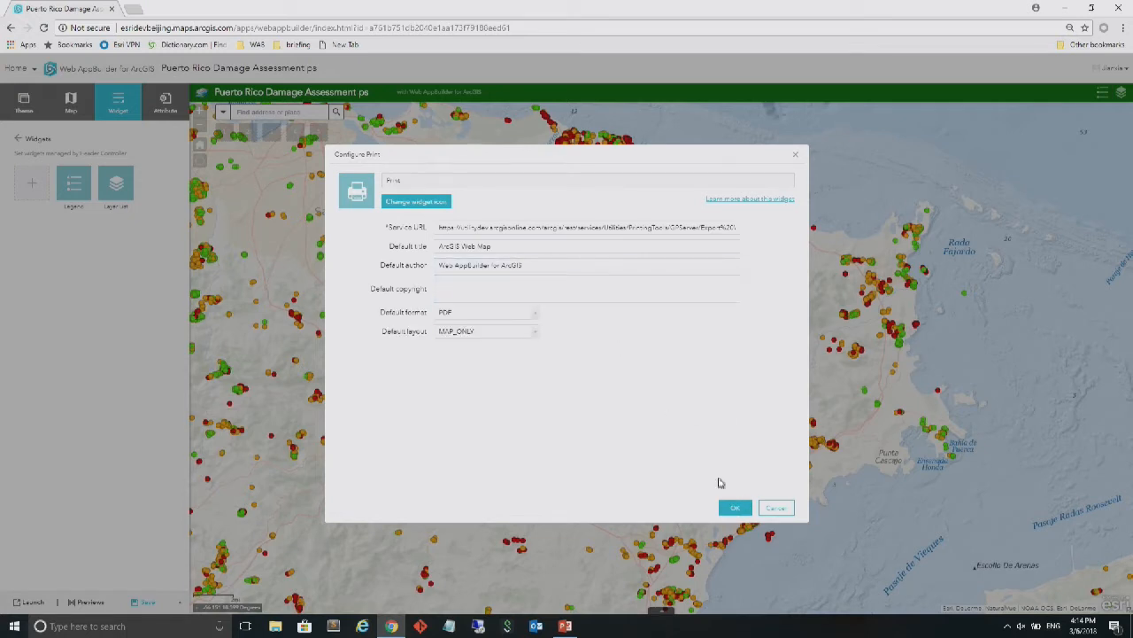
{"action": "left_click", "coordinate": [538, 340]}
{"action": "left_click", "coordinate": [537, 338]}
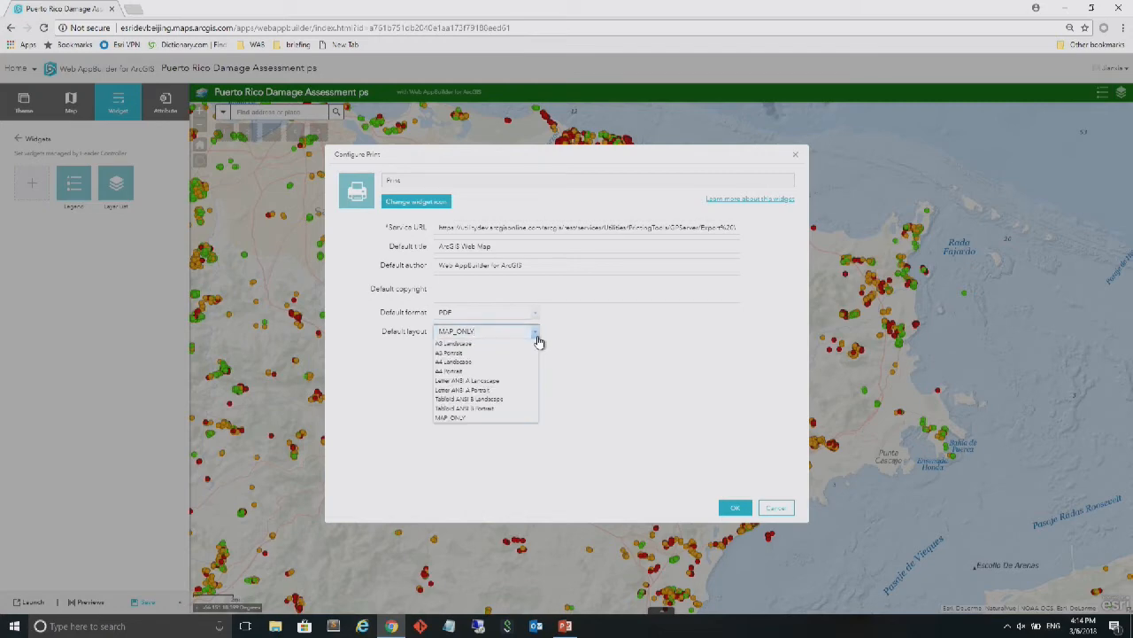
{"action": "left_click", "coordinate": [496, 376]}
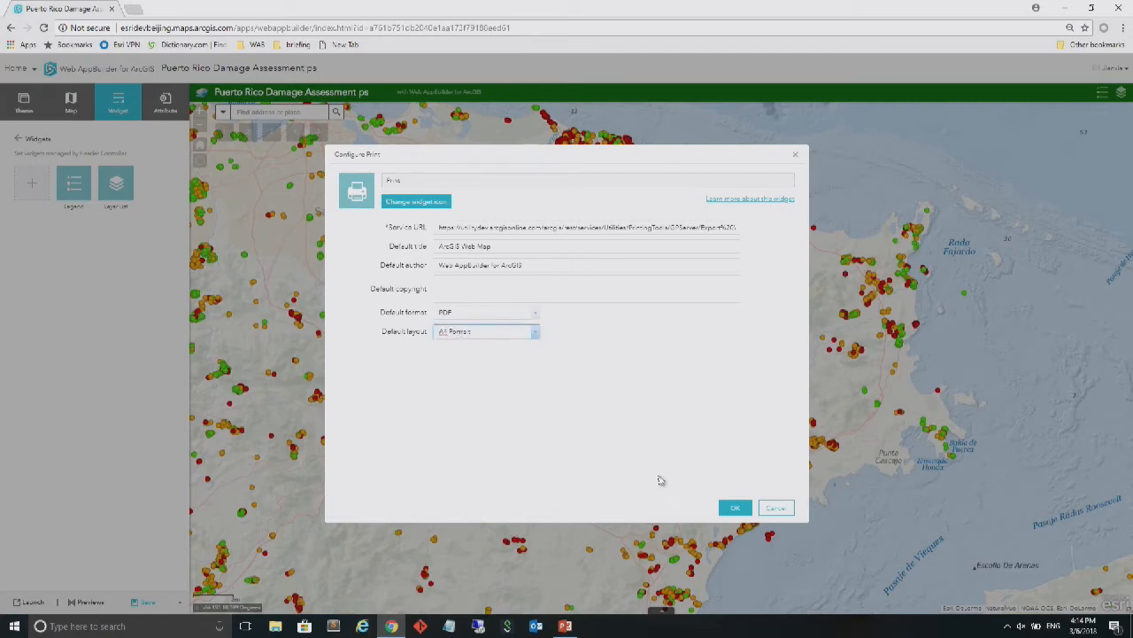
{"action": "left_click", "coordinate": [732, 510]}
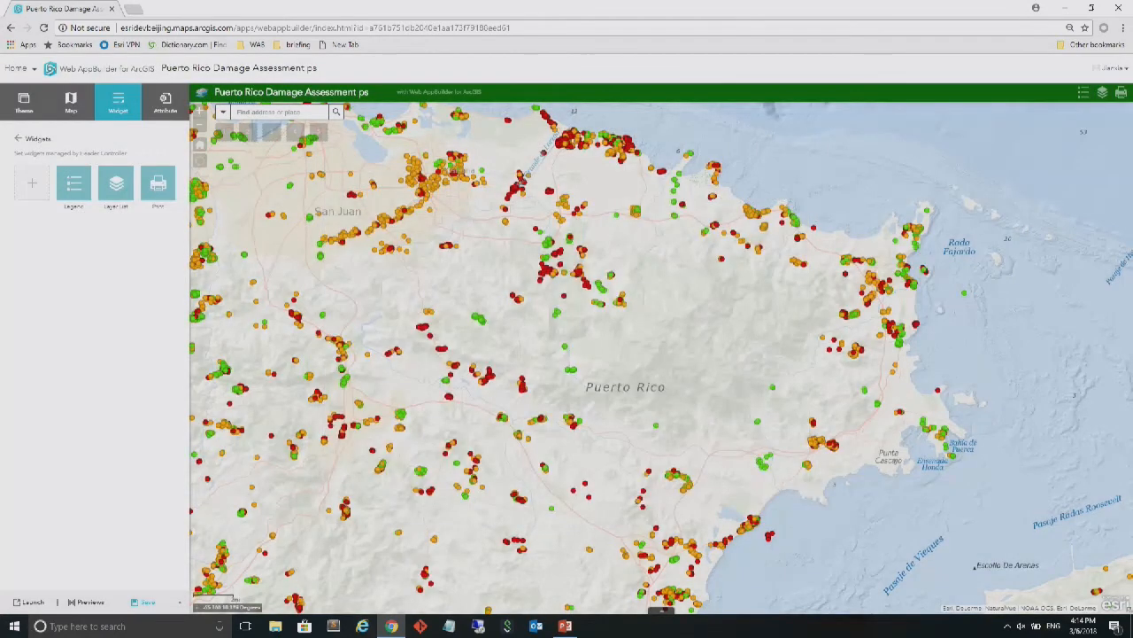
Add a Basemap Gallery widget to the header controller, synchronized with the organization's basemap gallery setting
{"action": "left_click", "coordinate": [31, 186]}
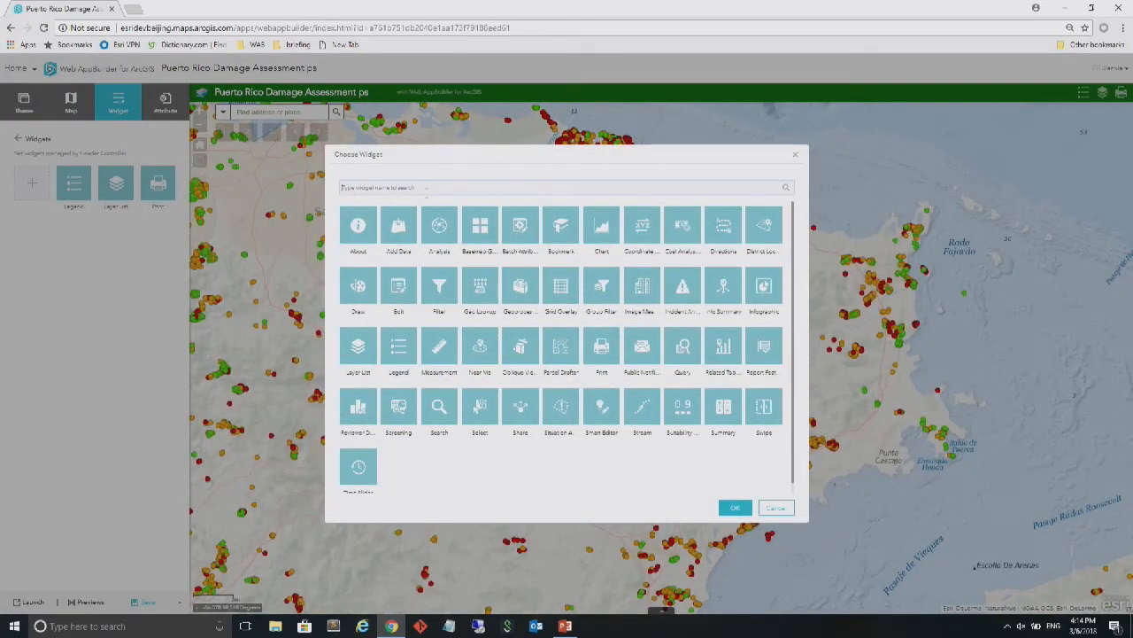
{"action": "type", "text": "b"}
{"action": "left_click", "coordinate": [401, 228]}
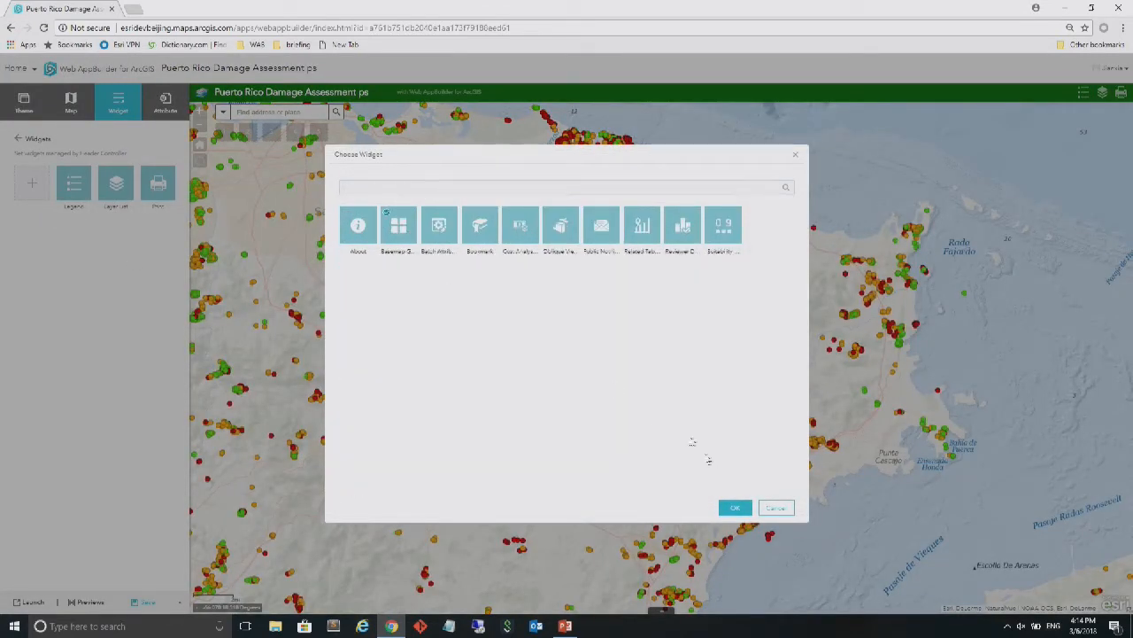
{"action": "left_click", "coordinate": [736, 508]}
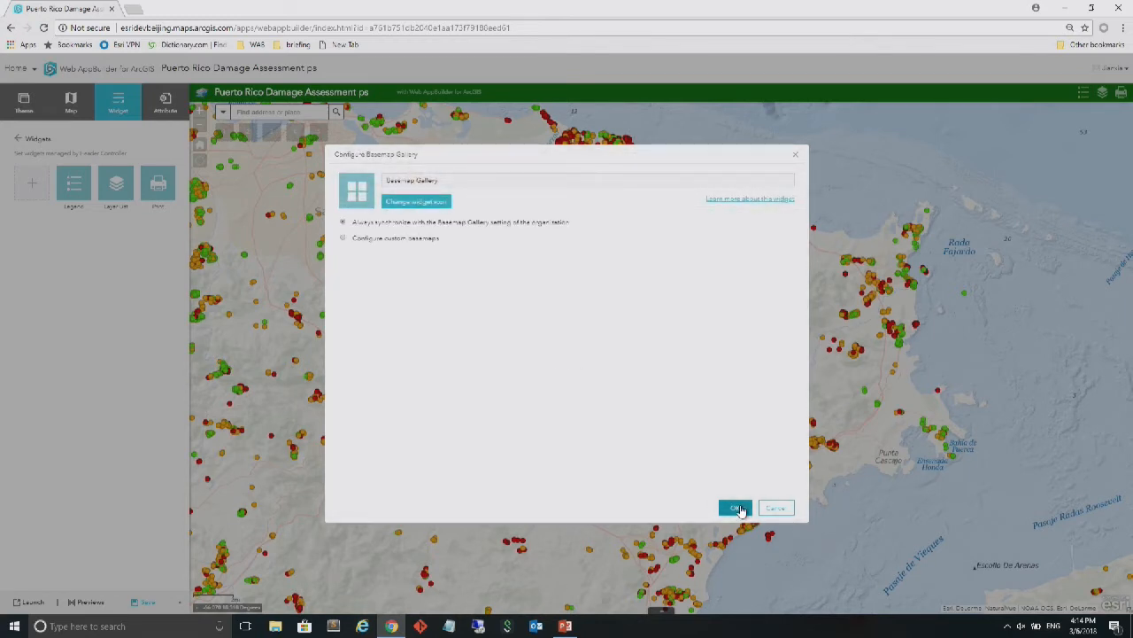
{"action": "left_click", "coordinate": [736, 508]}
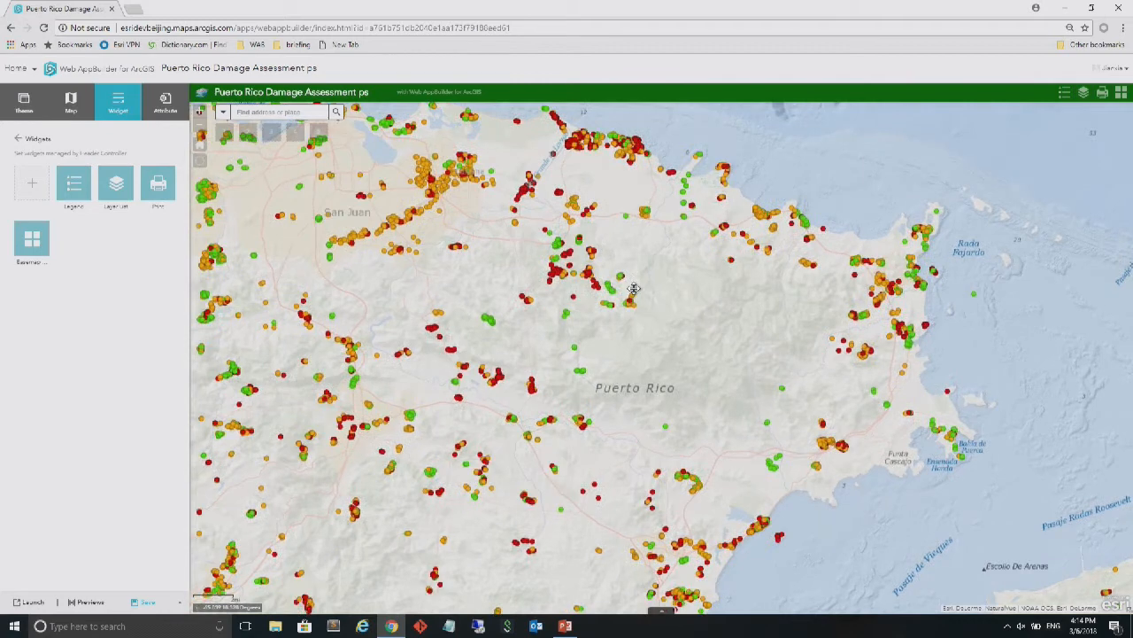
Test the Print widget by printing the map as JPG, view the output image, and close the widget
{"action": "left_click", "coordinate": [1101, 95]}
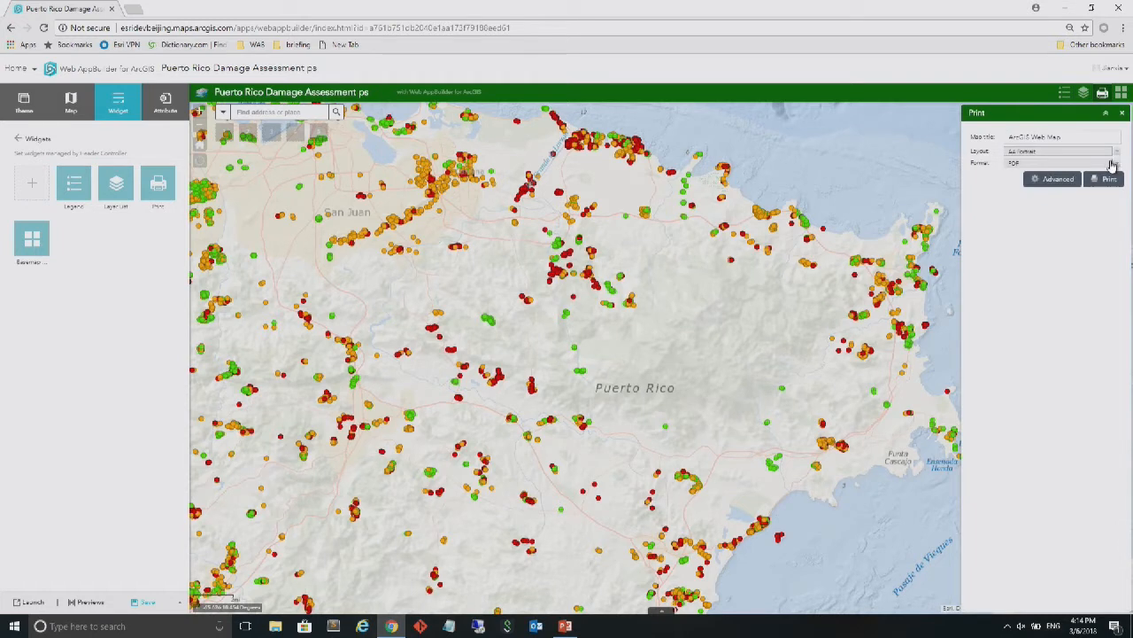
{"action": "left_click", "coordinate": [1117, 166]}
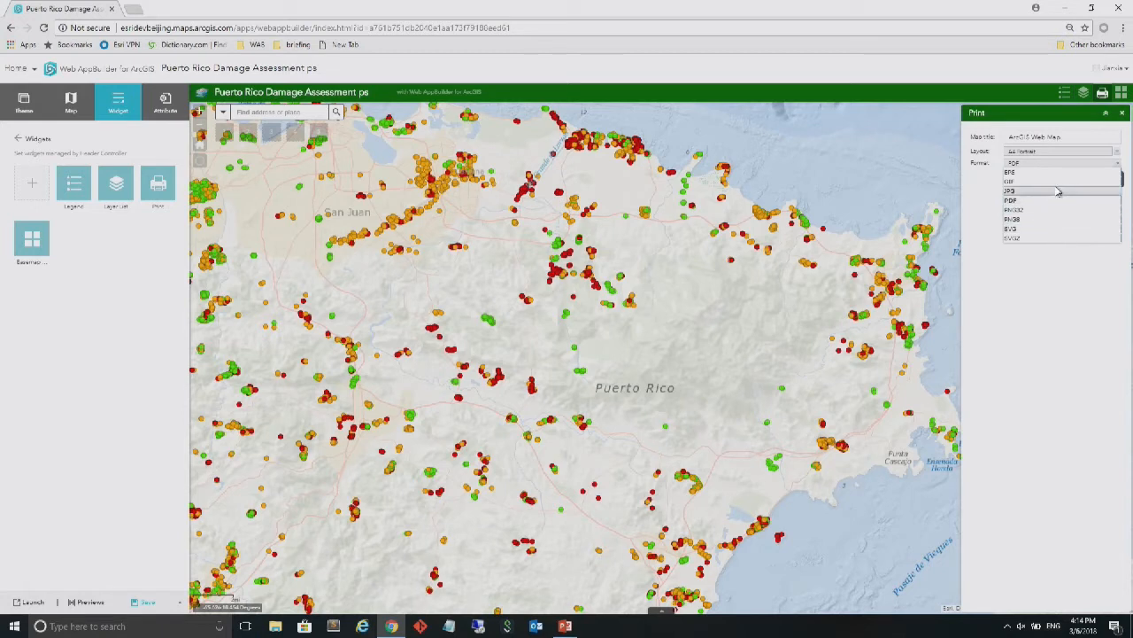
{"action": "left_click", "coordinate": [1056, 192]}
{"action": "left_click", "coordinate": [1110, 181]}
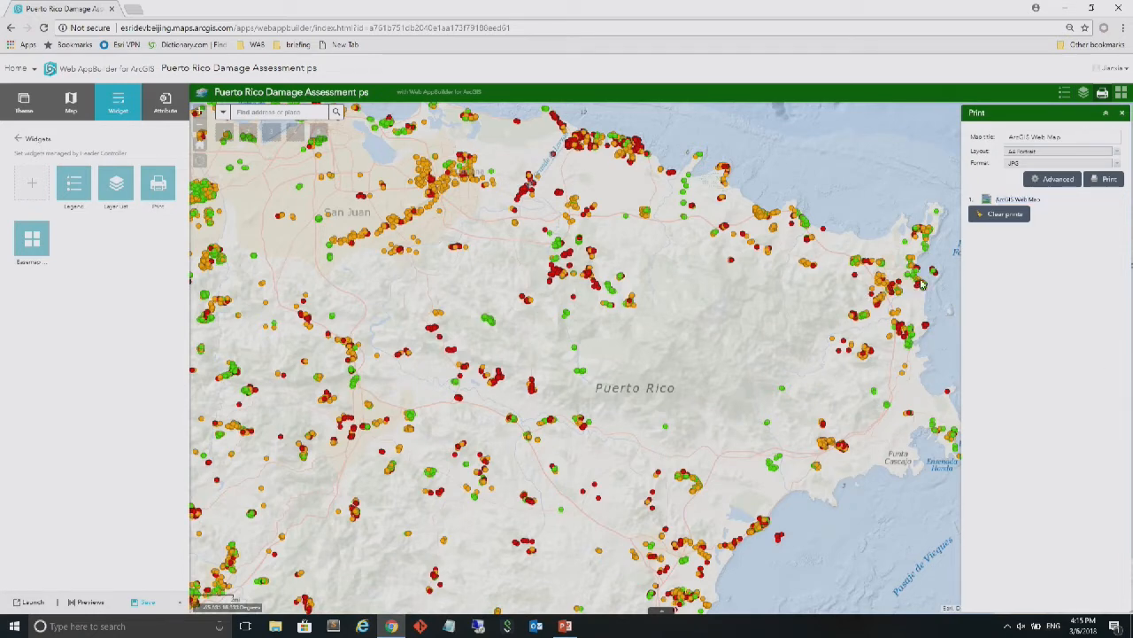
{"action": "left_click", "coordinate": [1018, 200]}
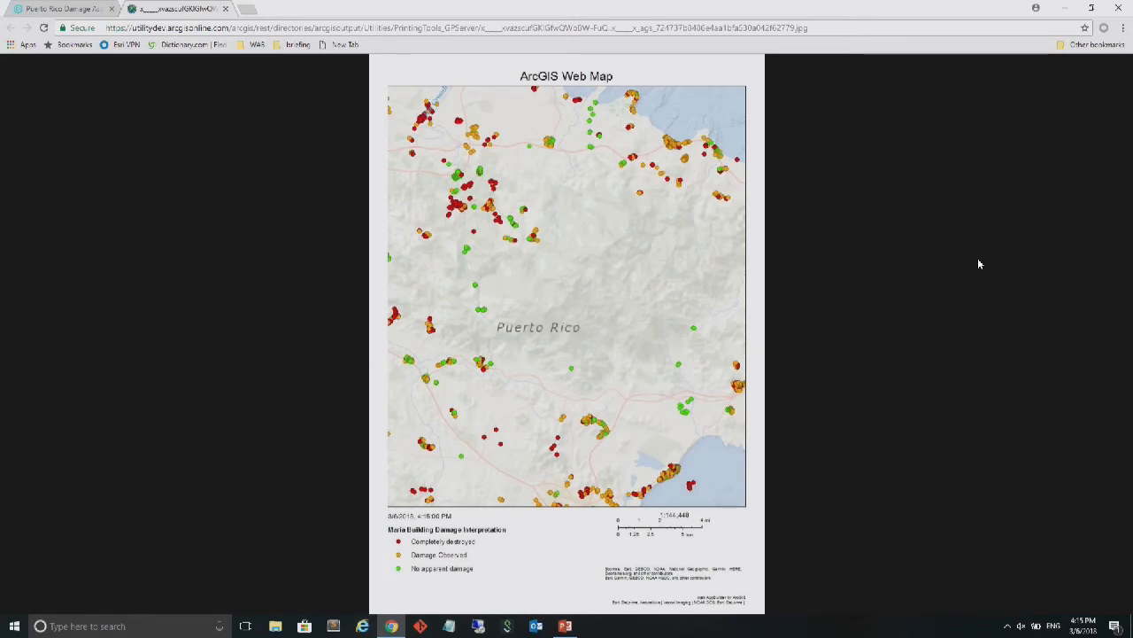
{"action": "left_click", "coordinate": [71, 9]}
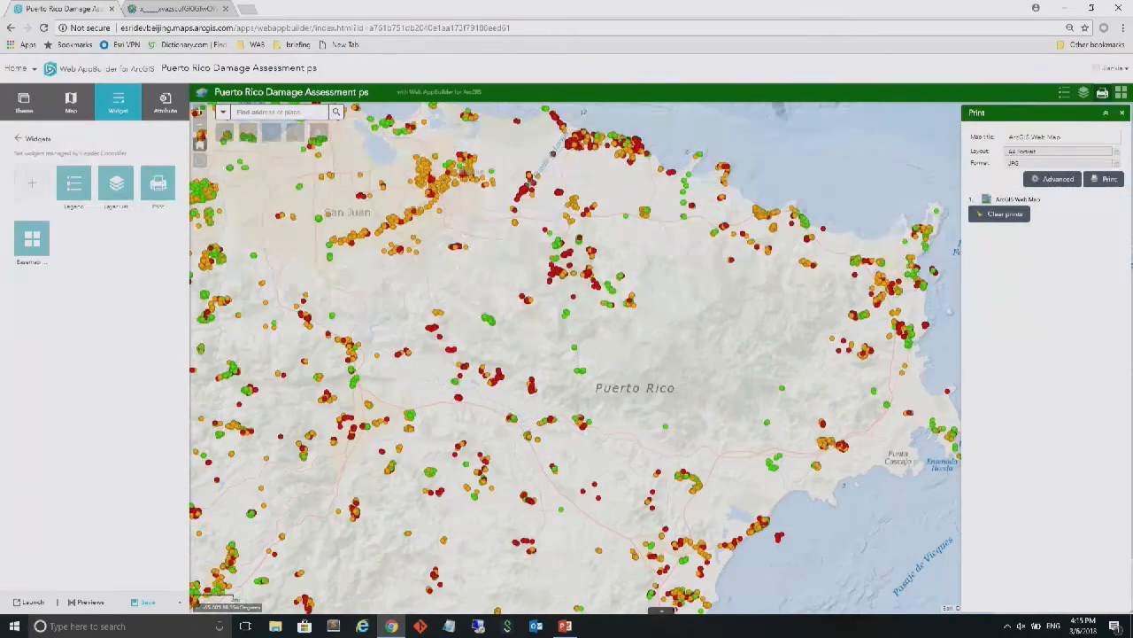
{"action": "left_click", "coordinate": [1121, 112]}
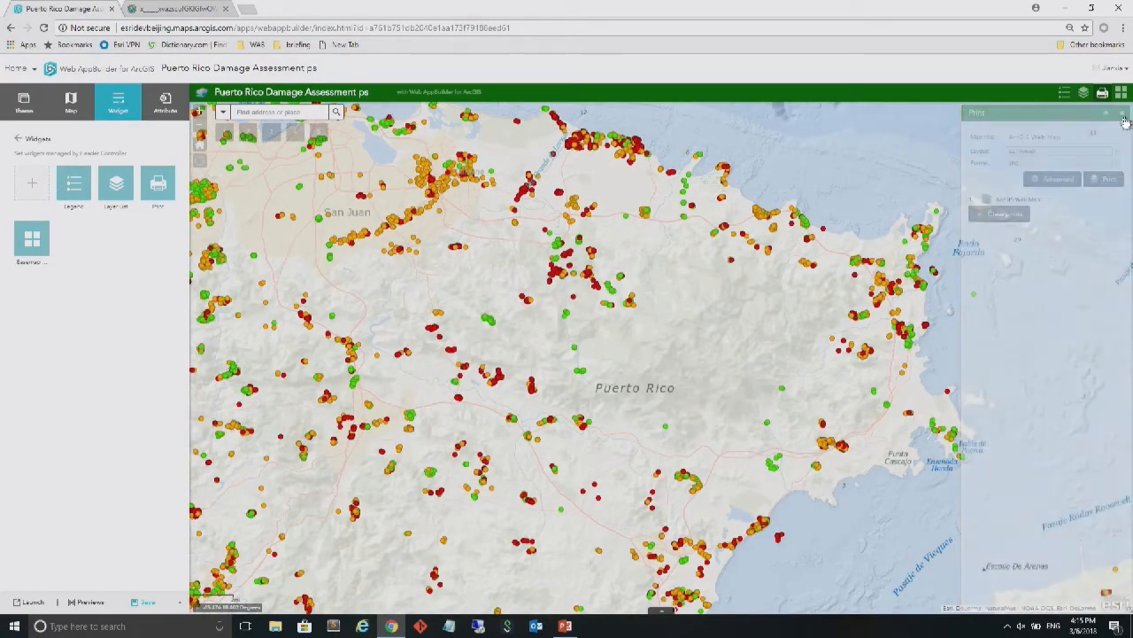
Test the Basemap Gallery widget by switching the map to the Dark Gray Canvas basemap
{"action": "left_click", "coordinate": [1121, 94]}
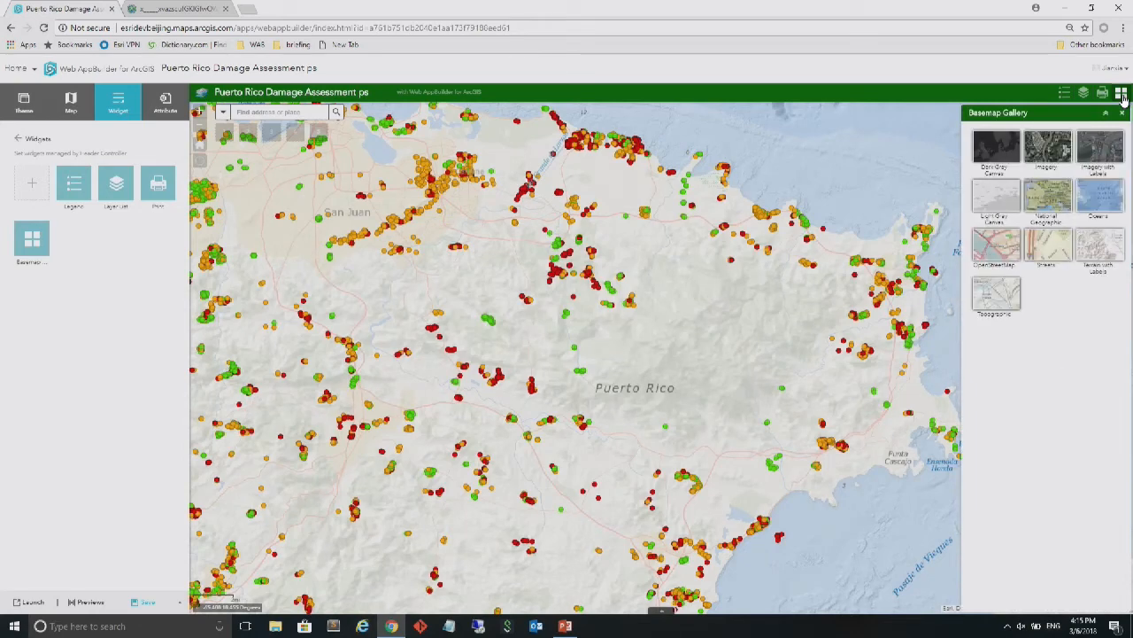
{"action": "left_click", "coordinate": [994, 148]}
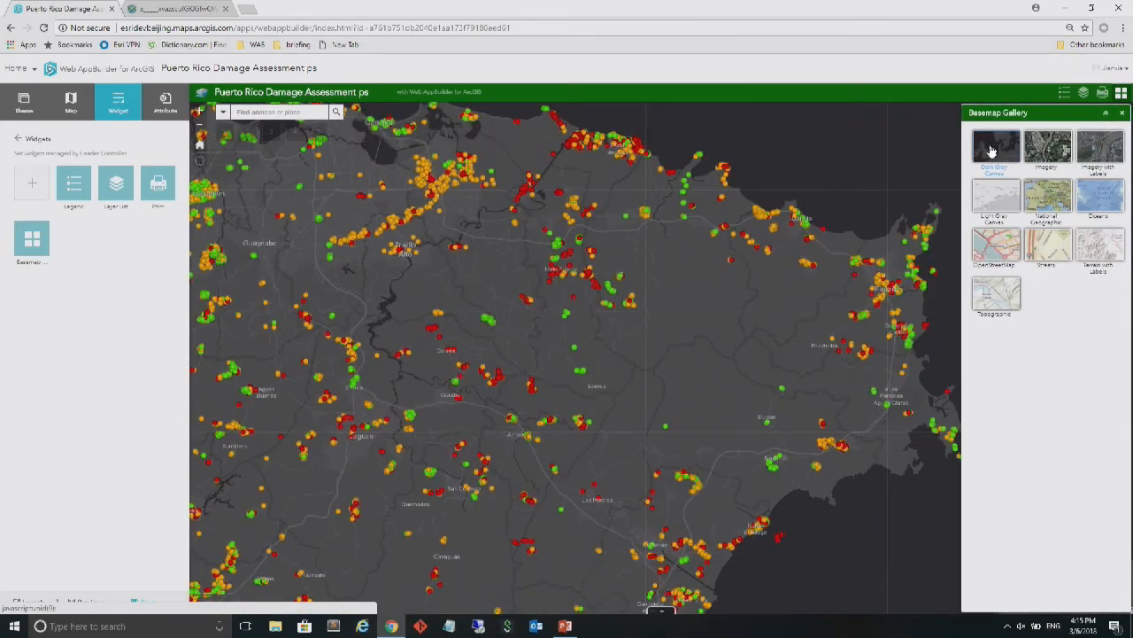
Expand the Maria Building Damage Interpretation layer in the Layer List widget and save the app
{"action": "left_click", "coordinate": [1084, 94]}
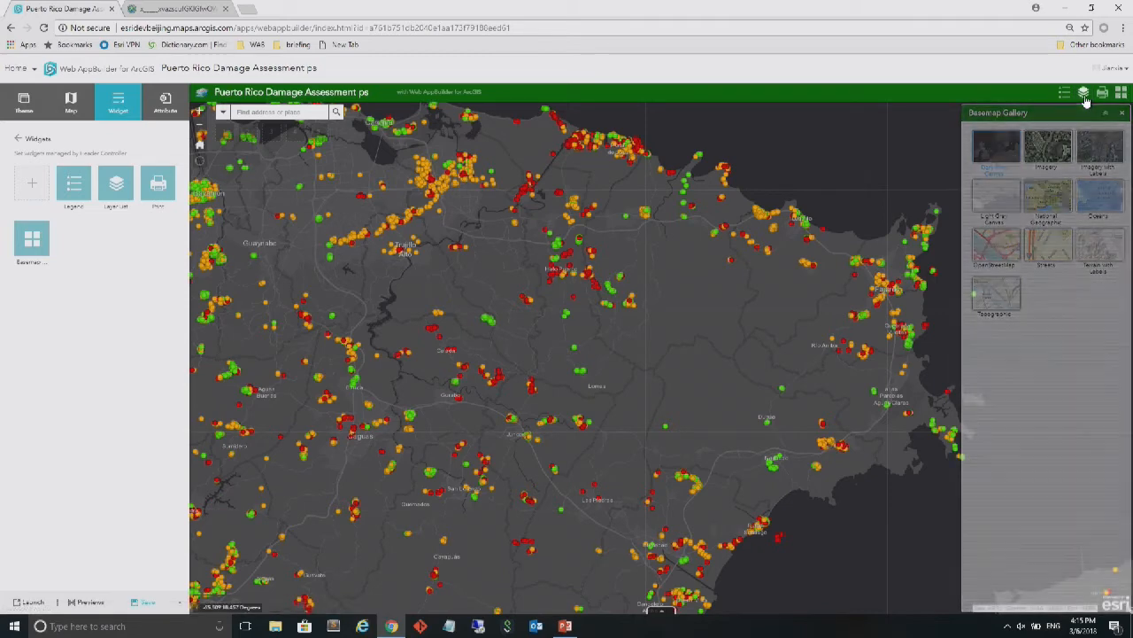
{"action": "left_click", "coordinate": [1050, 153]}
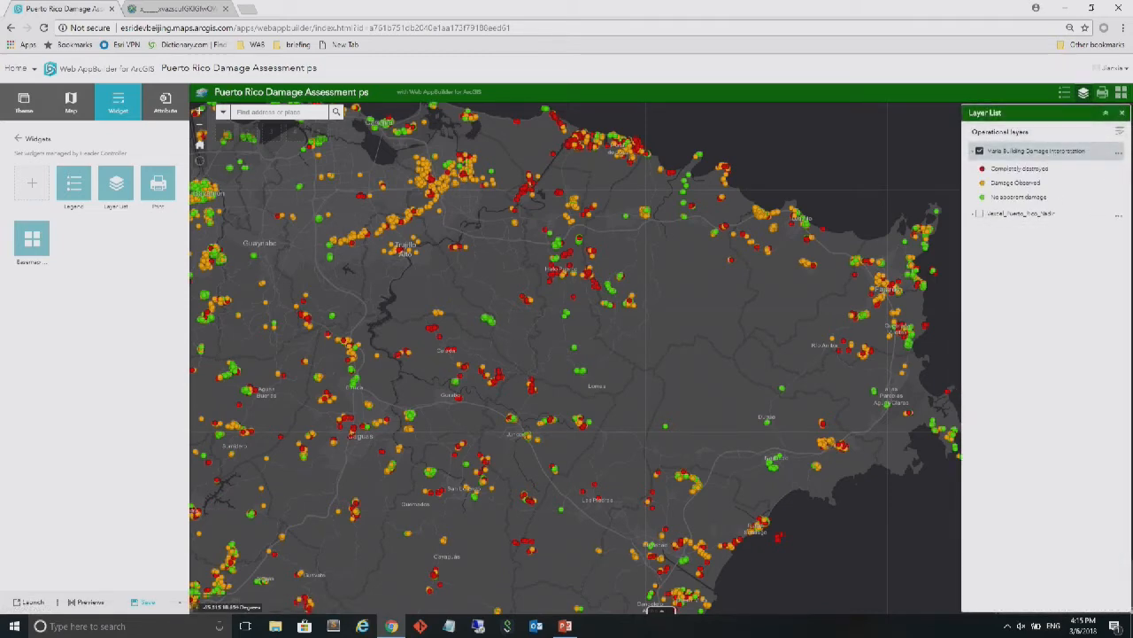
{"action": "left_click", "coordinate": [147, 603]}
Increase the font size of the app title in the branding attributes
{"action": "left_click", "coordinate": [165, 104]}
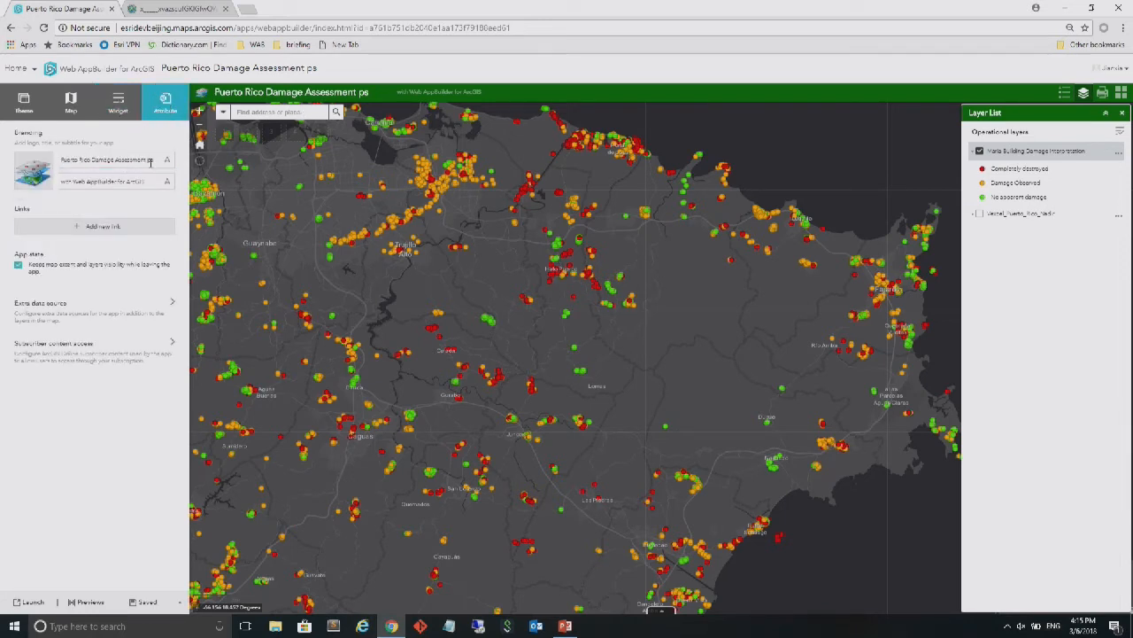
{"action": "left_click", "coordinate": [156, 161]}
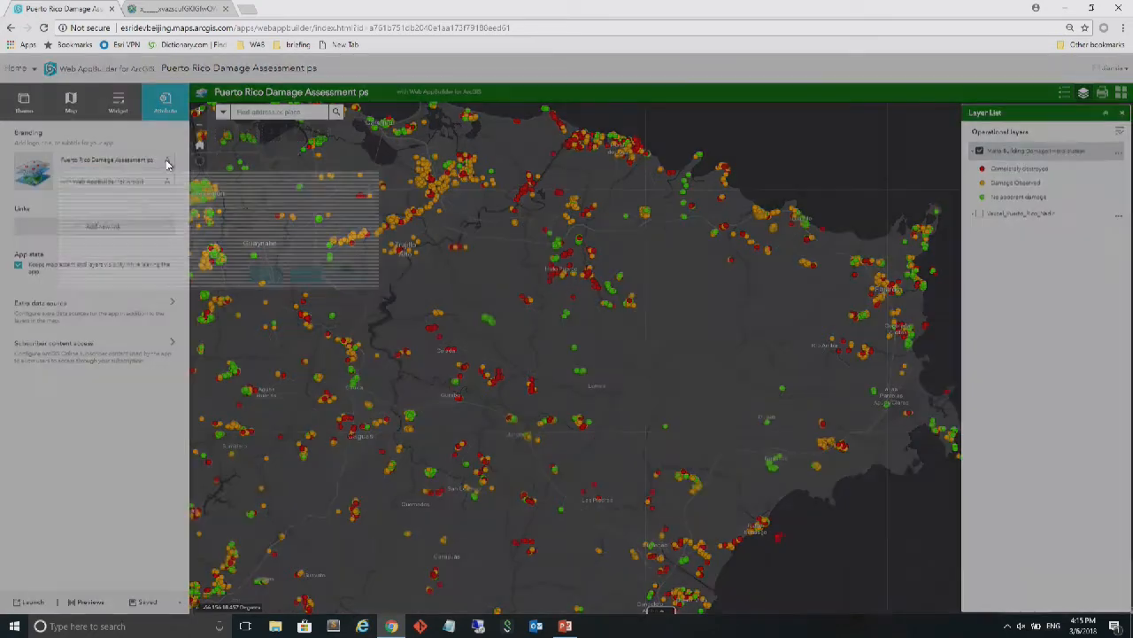
{"action": "left_click", "coordinate": [166, 161]}
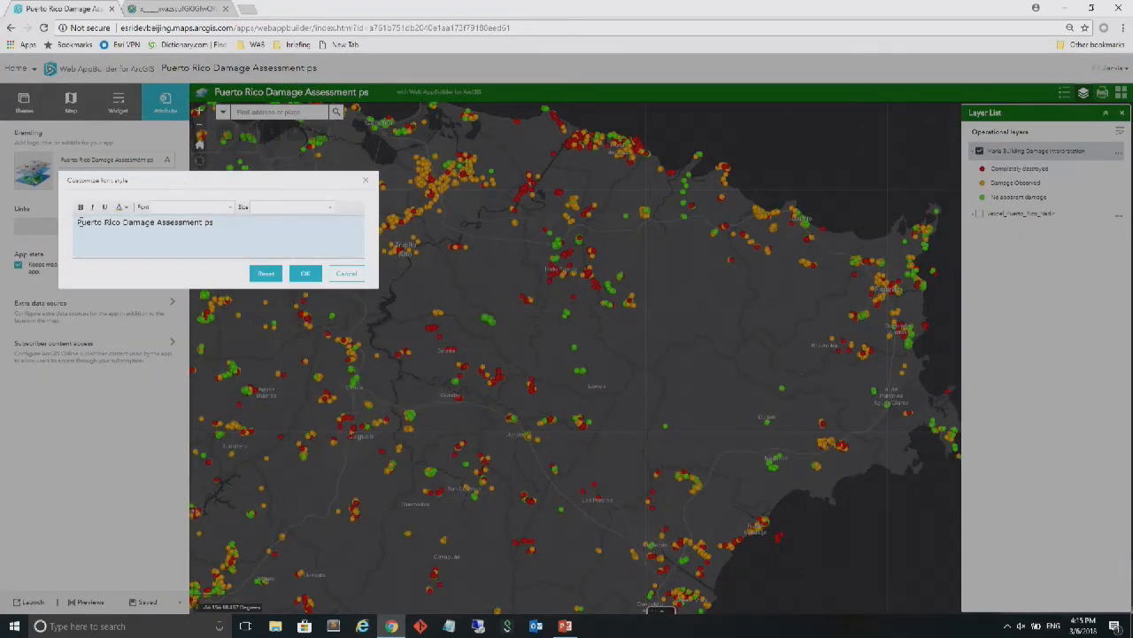
{"action": "left_click_drag", "start_coordinate": [77, 222], "coordinate": [215, 223]}
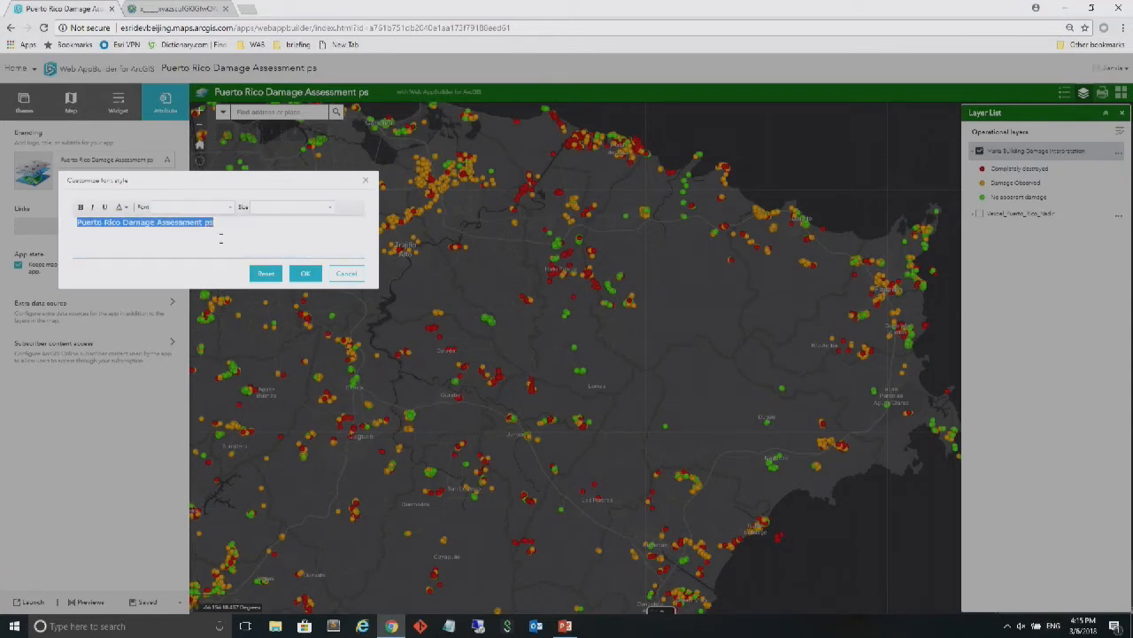
{"action": "left_click", "coordinate": [332, 209]}
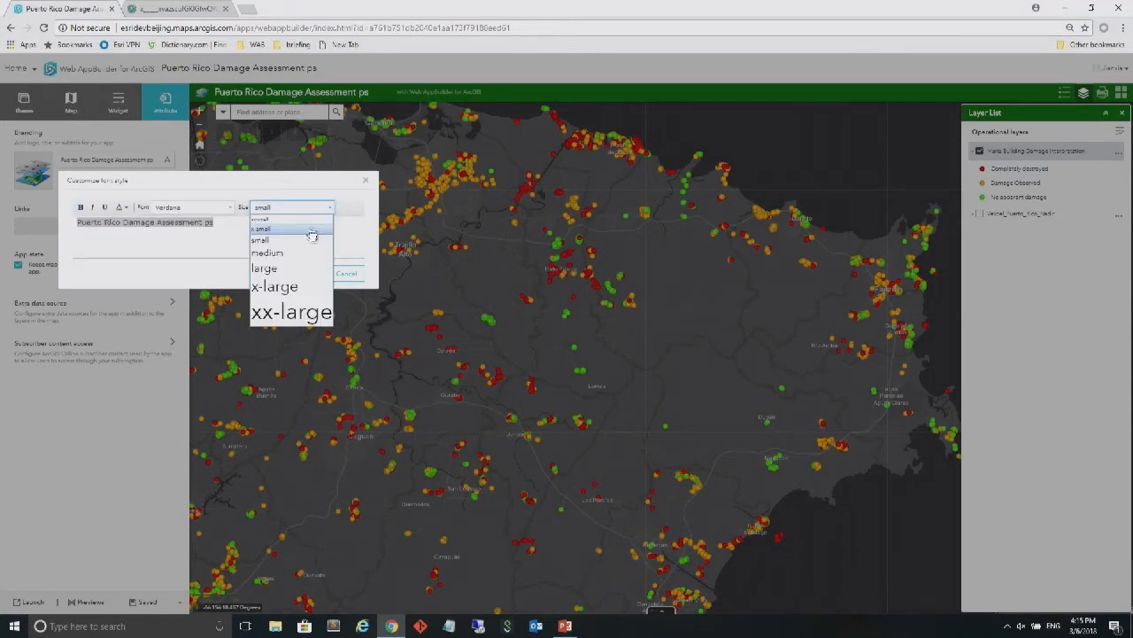
{"action": "left_click", "coordinate": [308, 275]}
{"action": "left_click", "coordinate": [306, 273]}
Remove the "with Web AppBuilder for ArcGIS" subtitle from the app's branding
{"action": "left_click", "coordinate": [112, 186]}
{"action": "left_click_drag", "start_coordinate": [152, 184], "coordinate": [55, 184]}
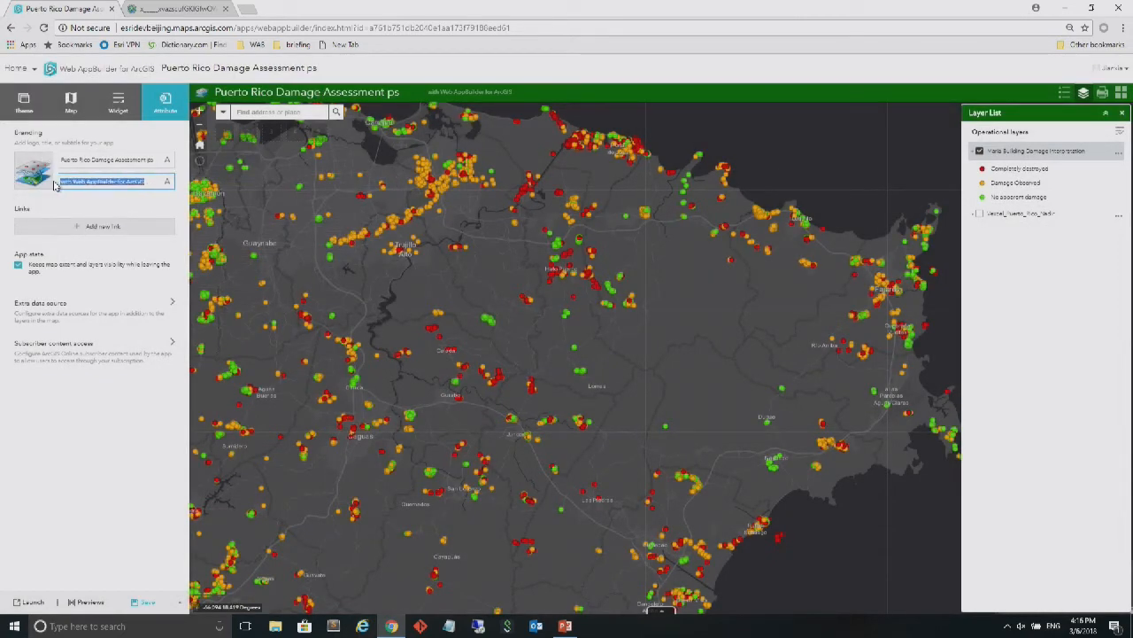
{"action": "key", "text": "BackSpace"}
{"action": "left_click", "coordinate": [91, 226]}
{"action": "left_click", "coordinate": [103, 259]}
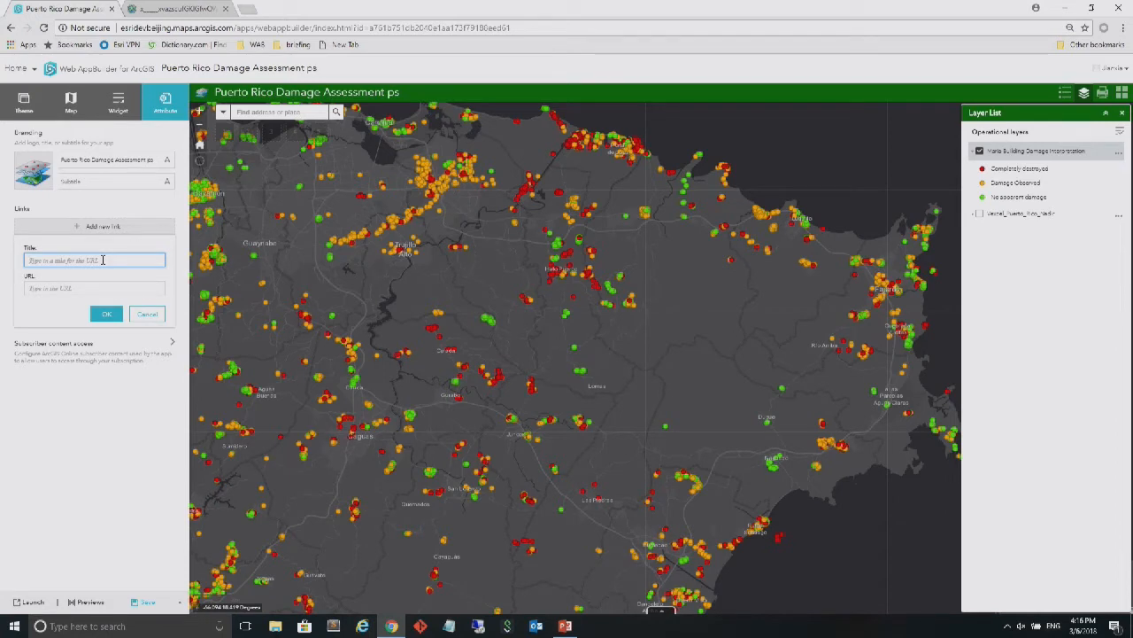
{"action": "type", "text": "eR"}
{"action": "left_click", "coordinate": [74, 293]}
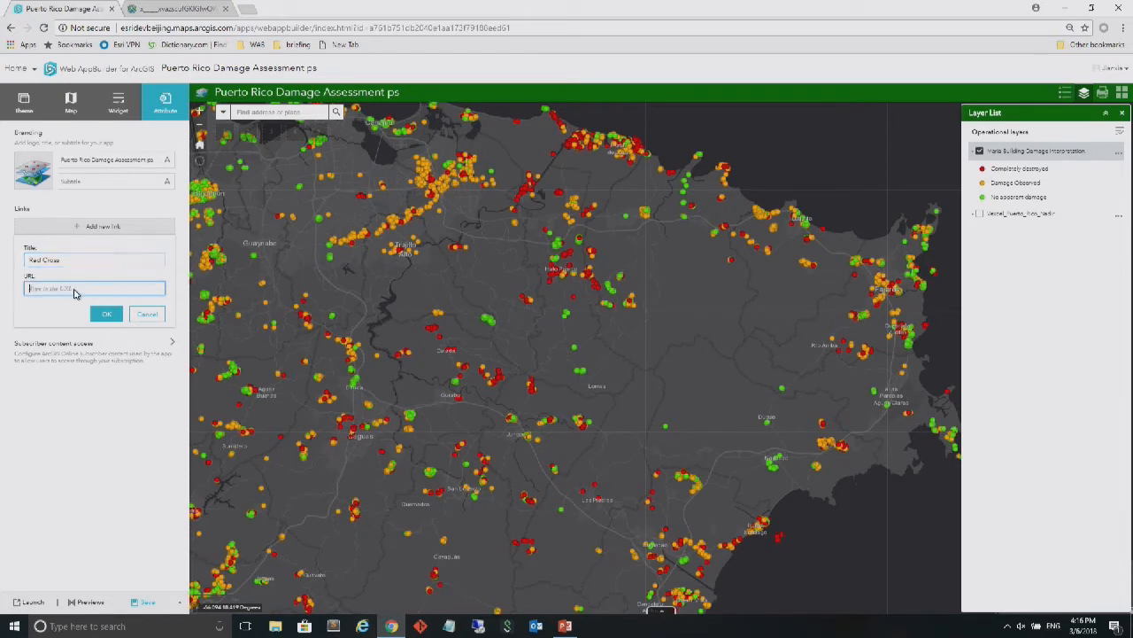
{"action": "type", "text": "http://redcross.org"}
{"action": "left_click", "coordinate": [106, 315]}
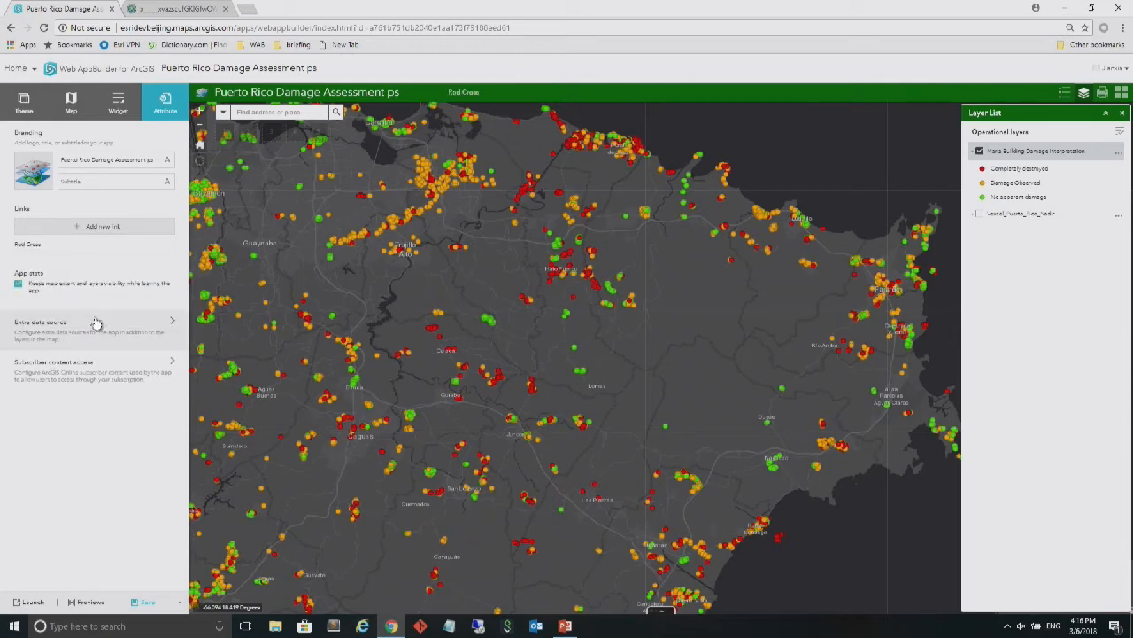
Test the Red Cross link in the app header and return to the app configuration
{"action": "left_click", "coordinate": [464, 98]}
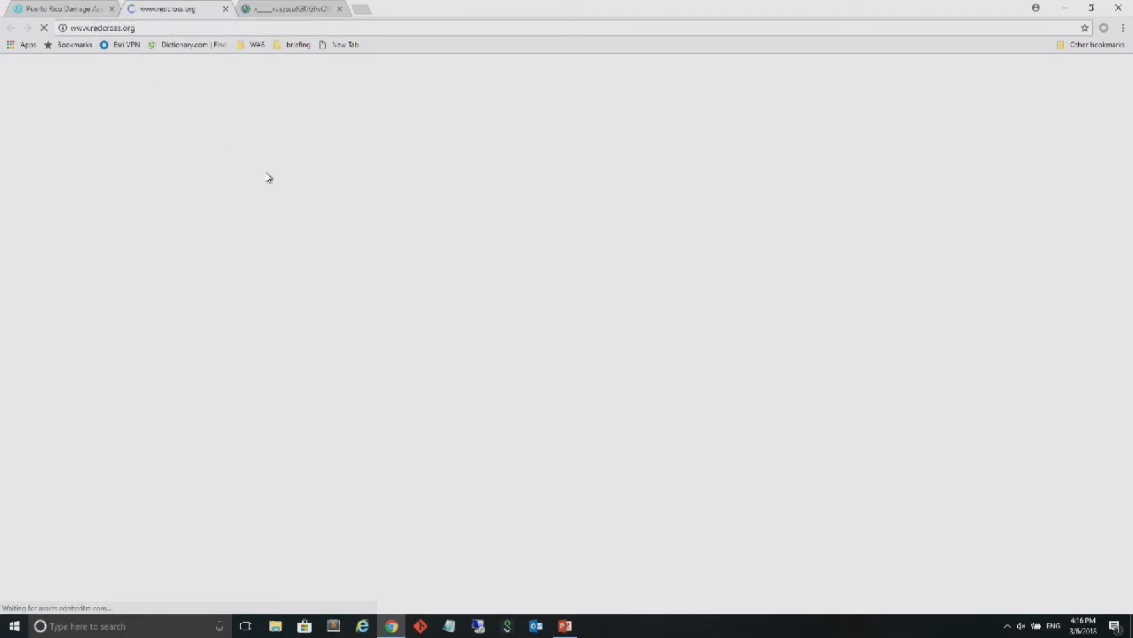
{"action": "left_click", "coordinate": [158, 33]}
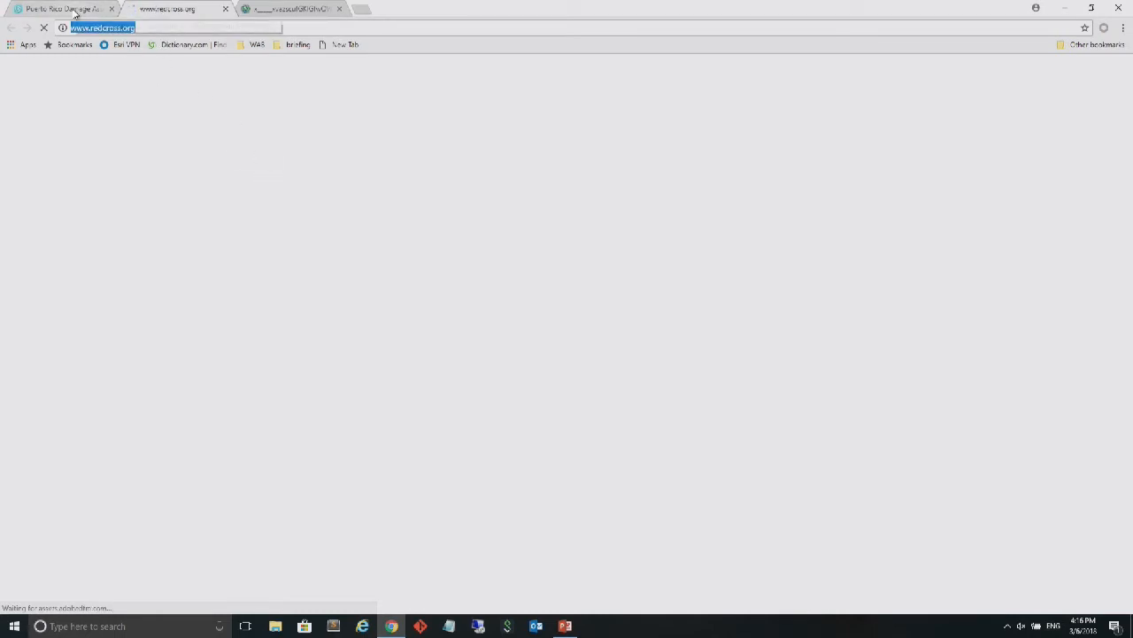
{"action": "left_click", "coordinate": [66, 9]}
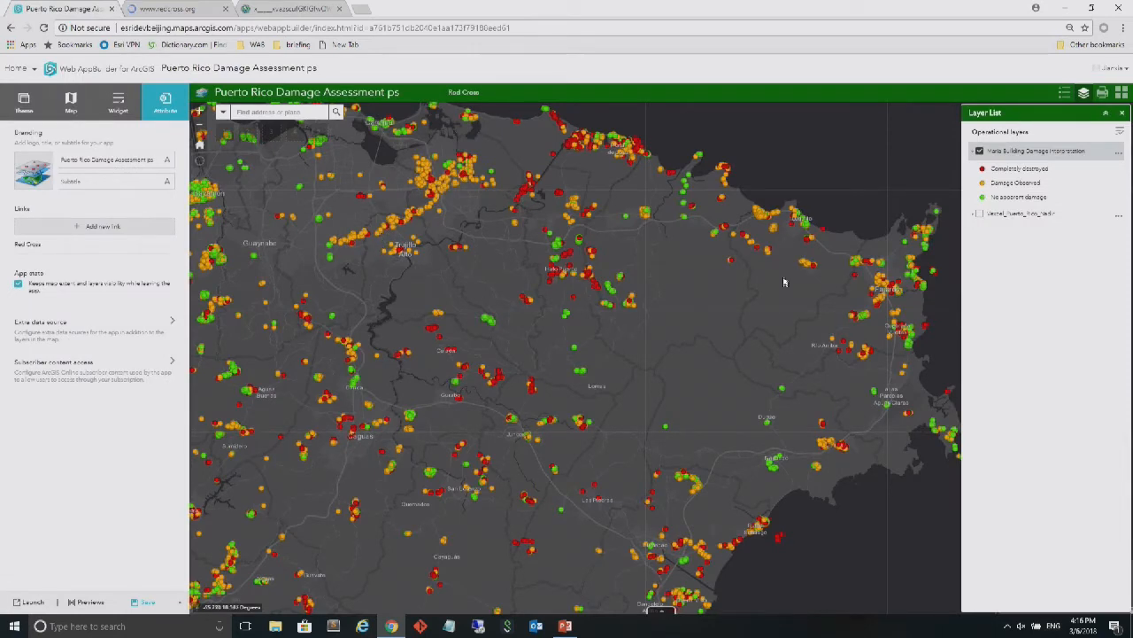
Save the app and show its previews for different devices
{"action": "left_click", "coordinate": [140, 603]}
{"action": "left_click", "coordinate": [91, 602]}
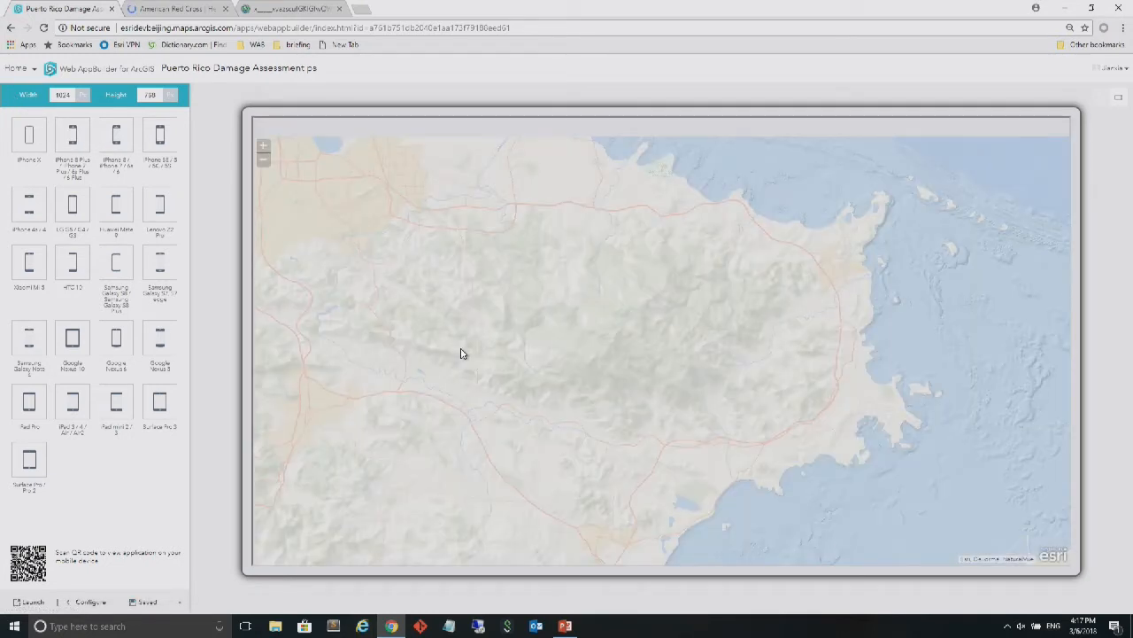
View and close the American Red Cross page, and check the Basemap Gallery widget in the app preview
{"action": "left_click", "coordinate": [160, 10]}
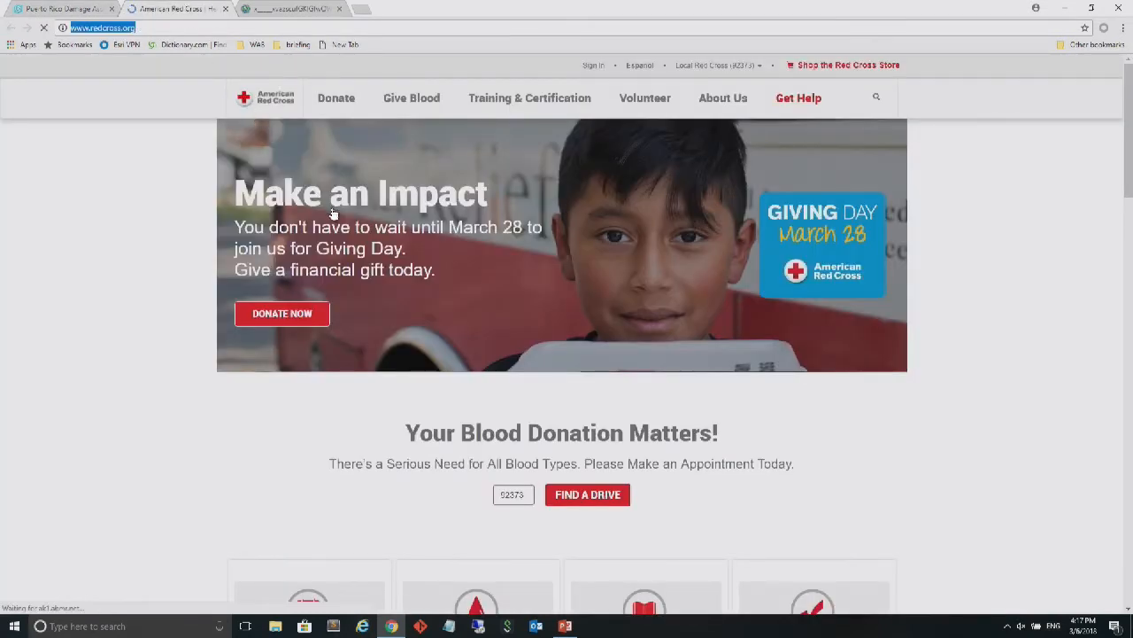
{"action": "left_click", "coordinate": [225, 9]}
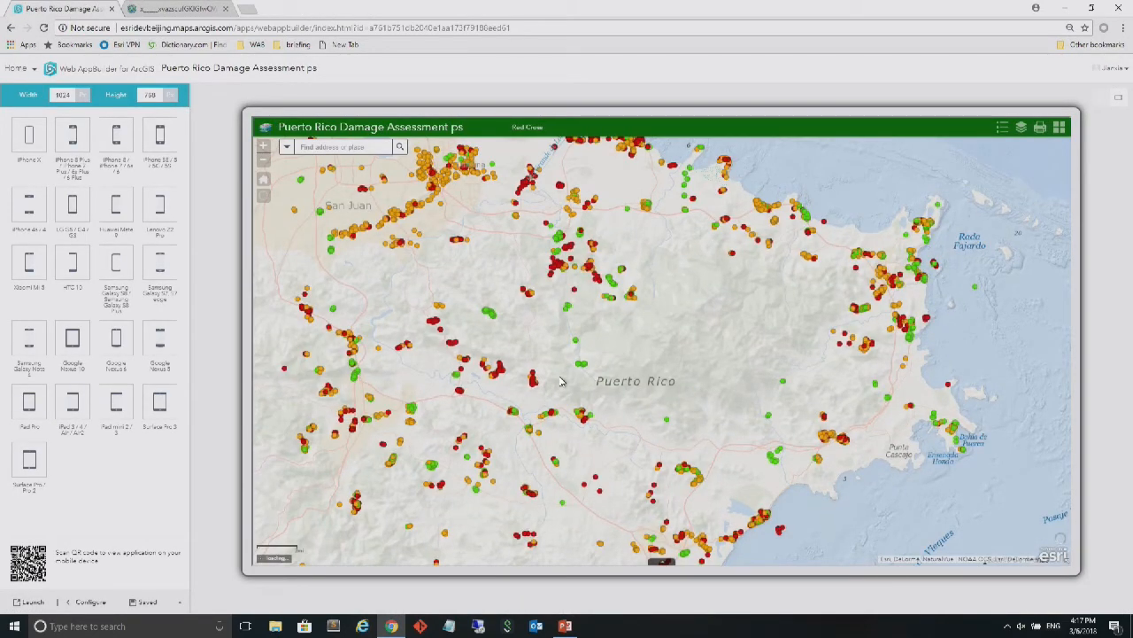
{"action": "left_click", "coordinate": [1057, 131]}
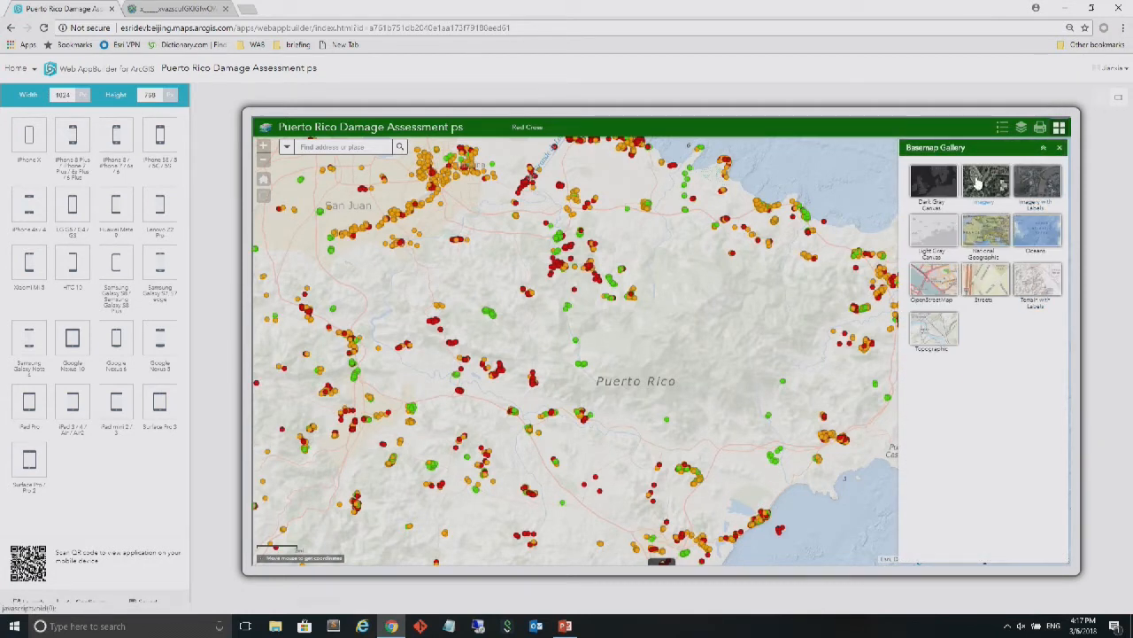
{"action": "left_click", "coordinate": [1060, 150]}
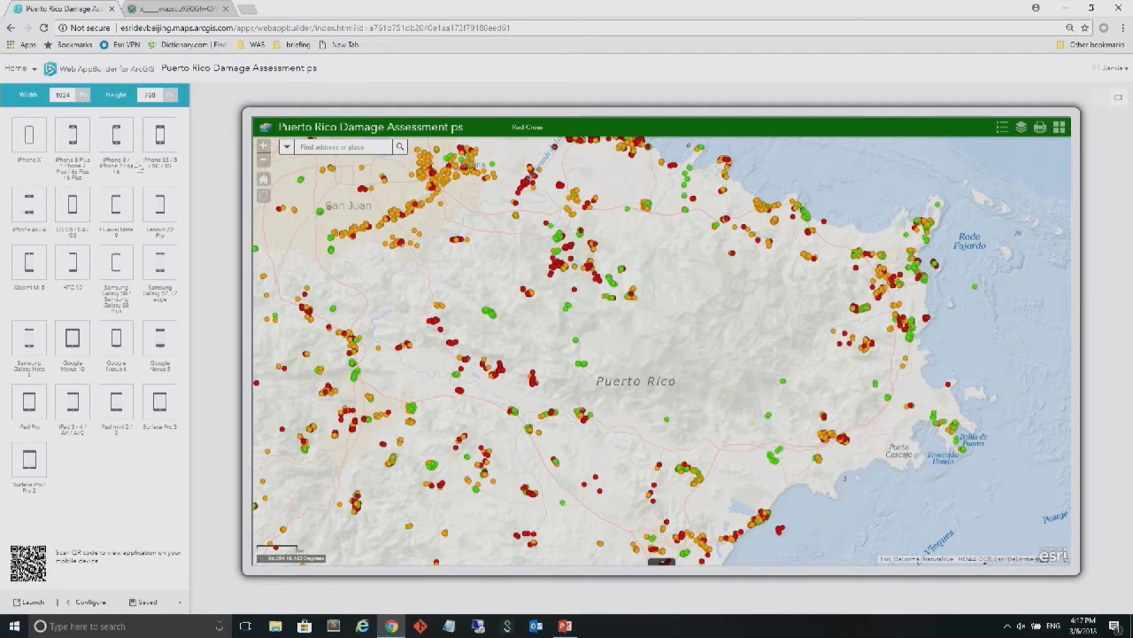
Preview the app as iPhone SE / 5 / 5C / 5S and try the Basemap Gallery with Dark Gray Canvas, maximized and restored
{"action": "left_click", "coordinate": [160, 141]}
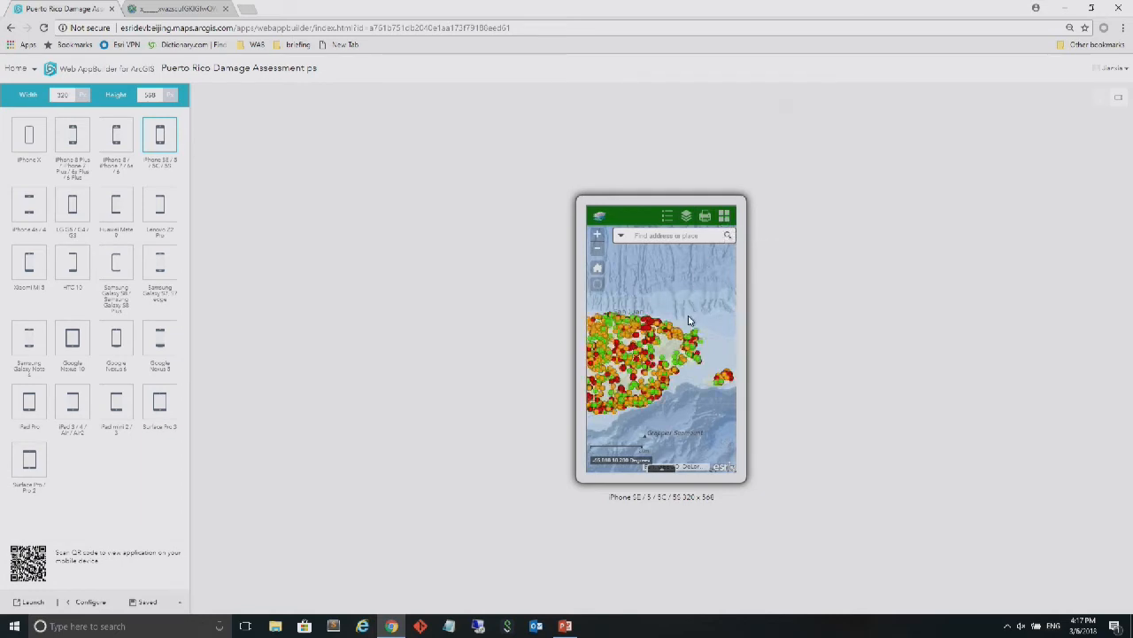
{"action": "left_click", "coordinate": [723, 217]}
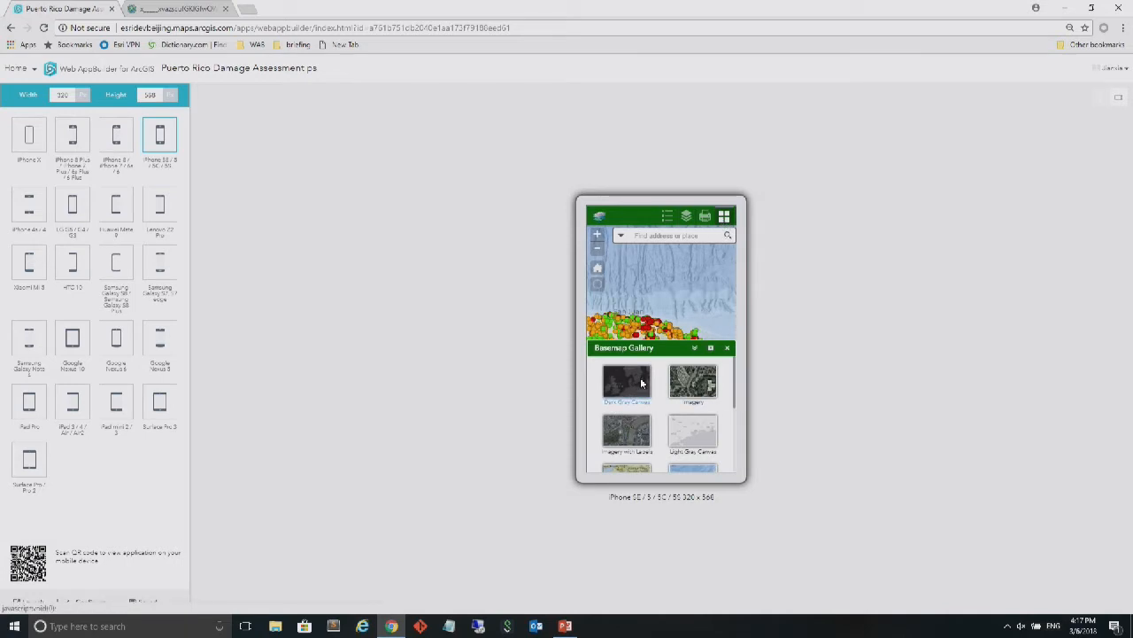
{"action": "left_click", "coordinate": [711, 348]}
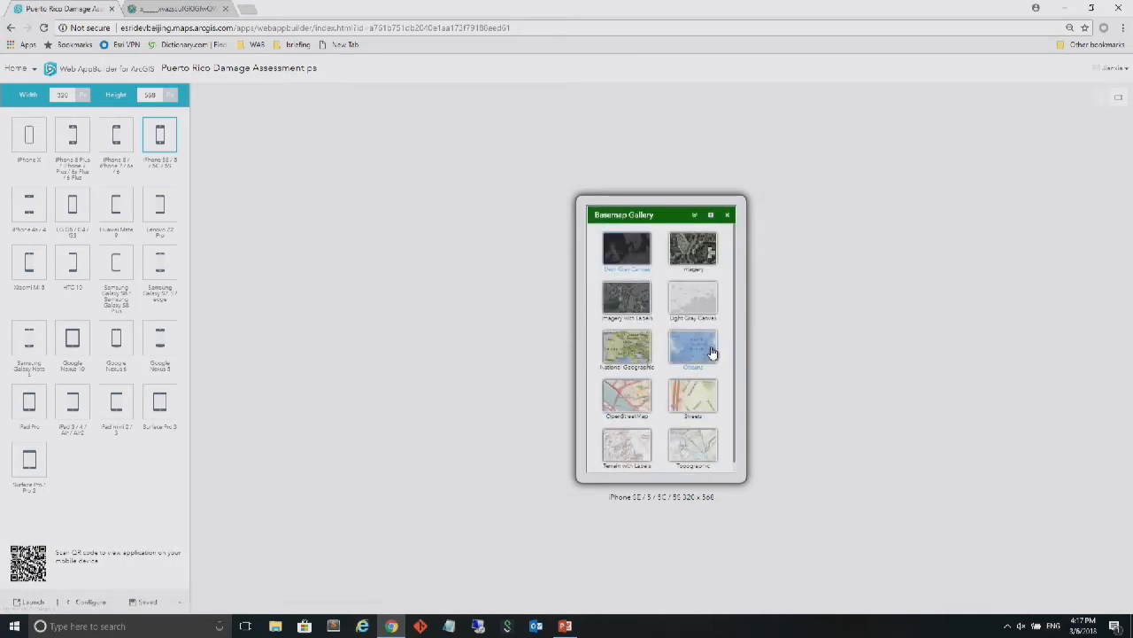
{"action": "left_click", "coordinate": [711, 216]}
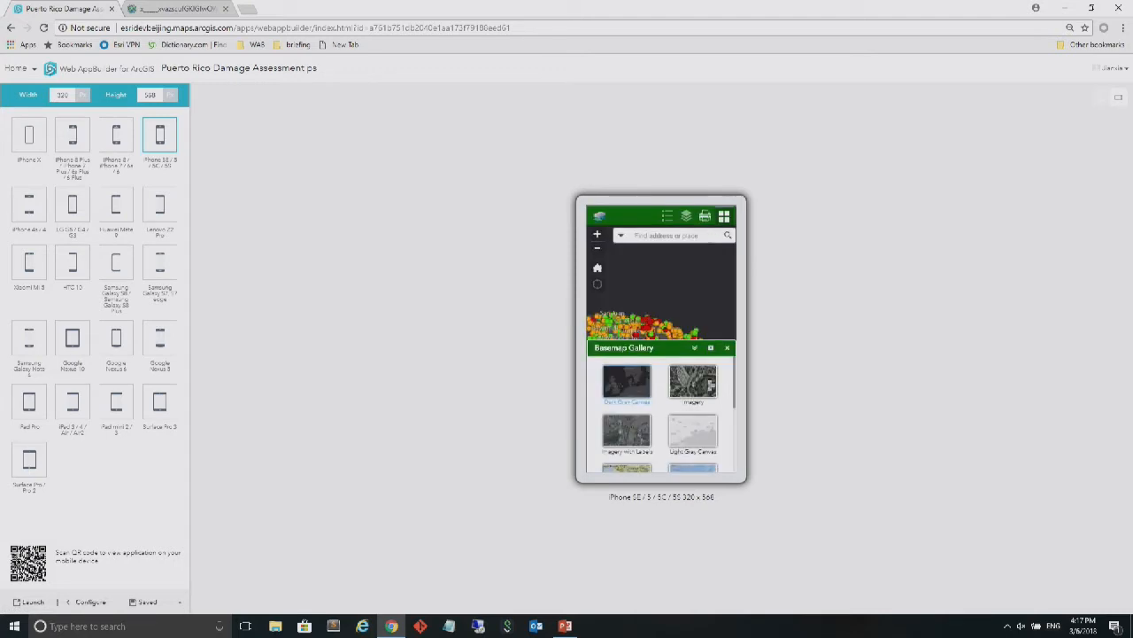
{"action": "left_click_drag", "start_coordinate": [645, 299], "coordinate": [662, 260]}
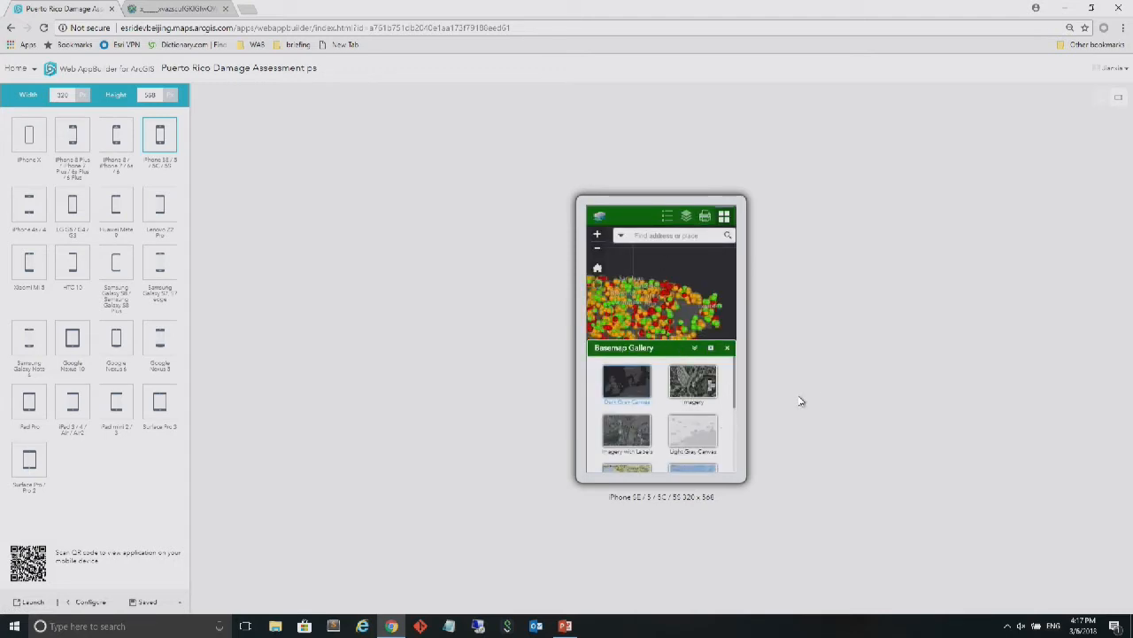
Check the iPhone preview with the Basemap Gallery in landscape orientation and return it to portrait
{"action": "left_click", "coordinate": [1118, 103]}
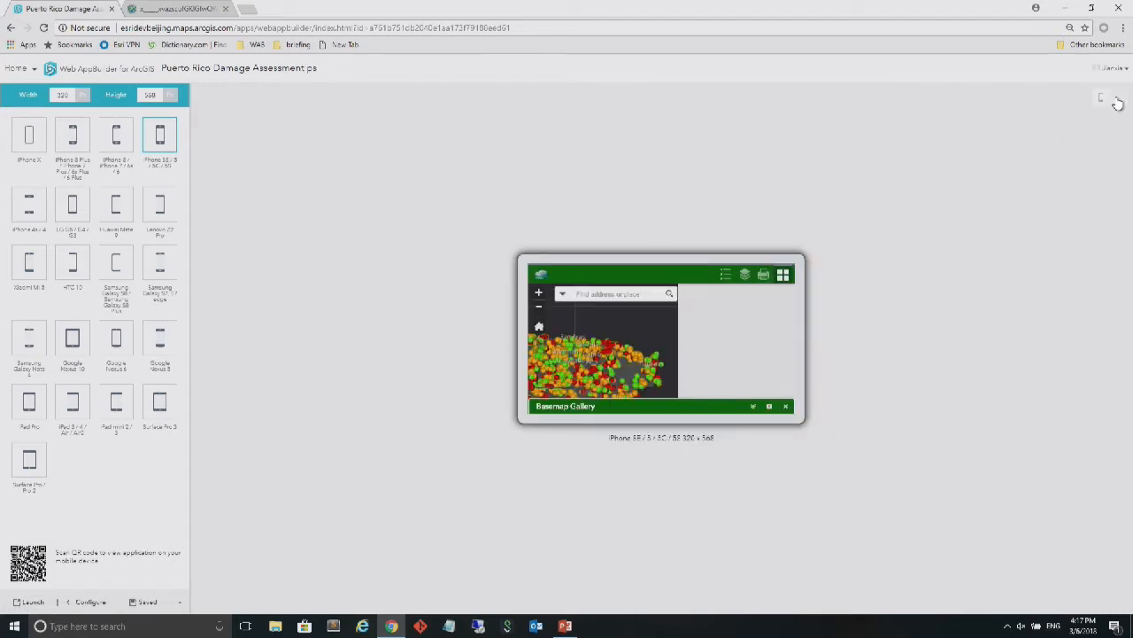
{"action": "left_click", "coordinate": [769, 280]}
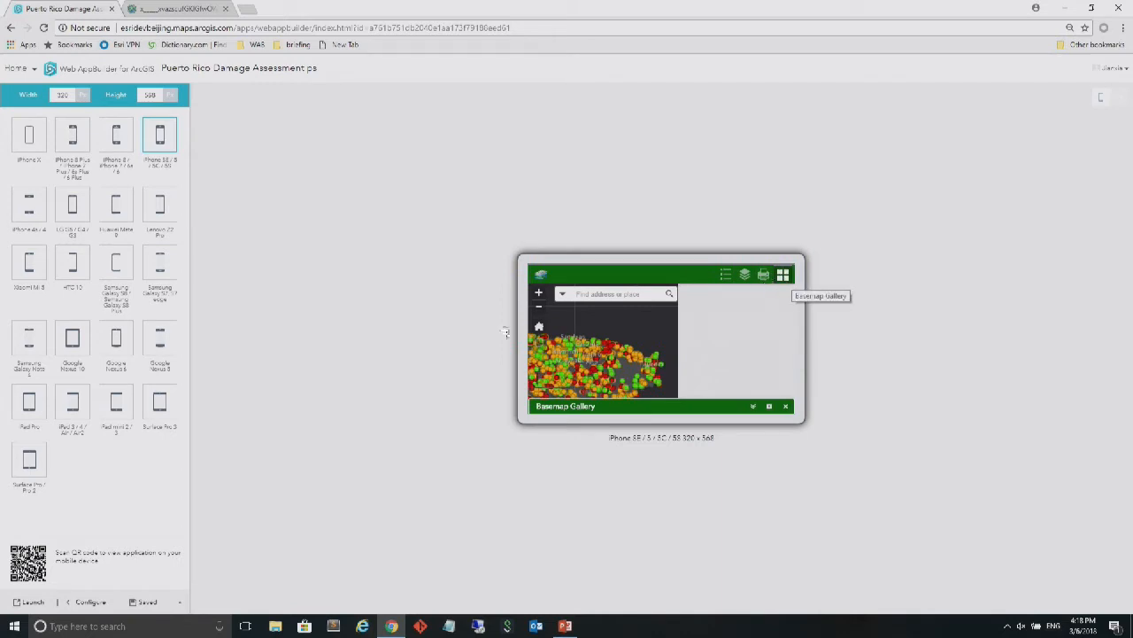
{"action": "left_click", "coordinate": [1096, 104]}
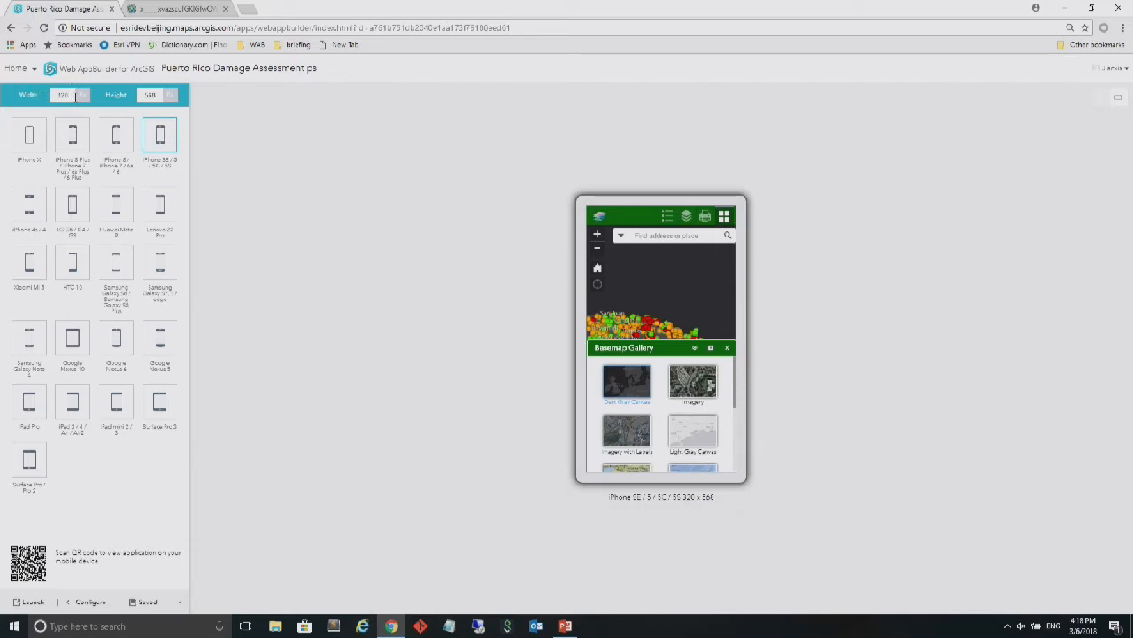
Set a custom preview size of 500 px width and 800 px height
{"action": "type", "text": "4"}
{"action": "left_click", "coordinate": [158, 96]}
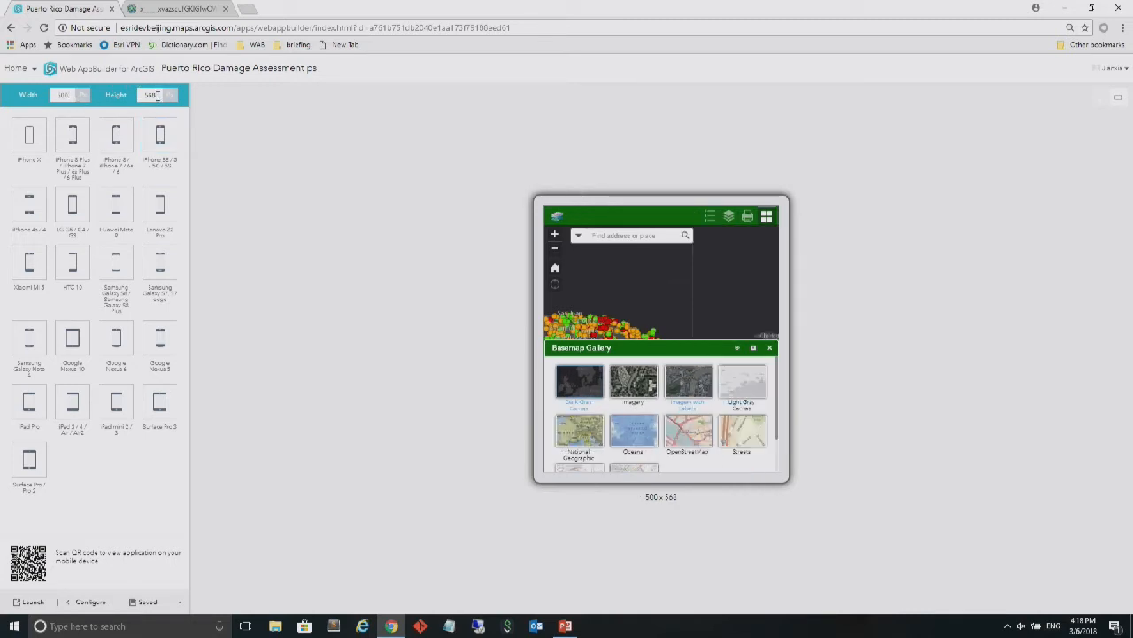
{"action": "type", "text": "800"}
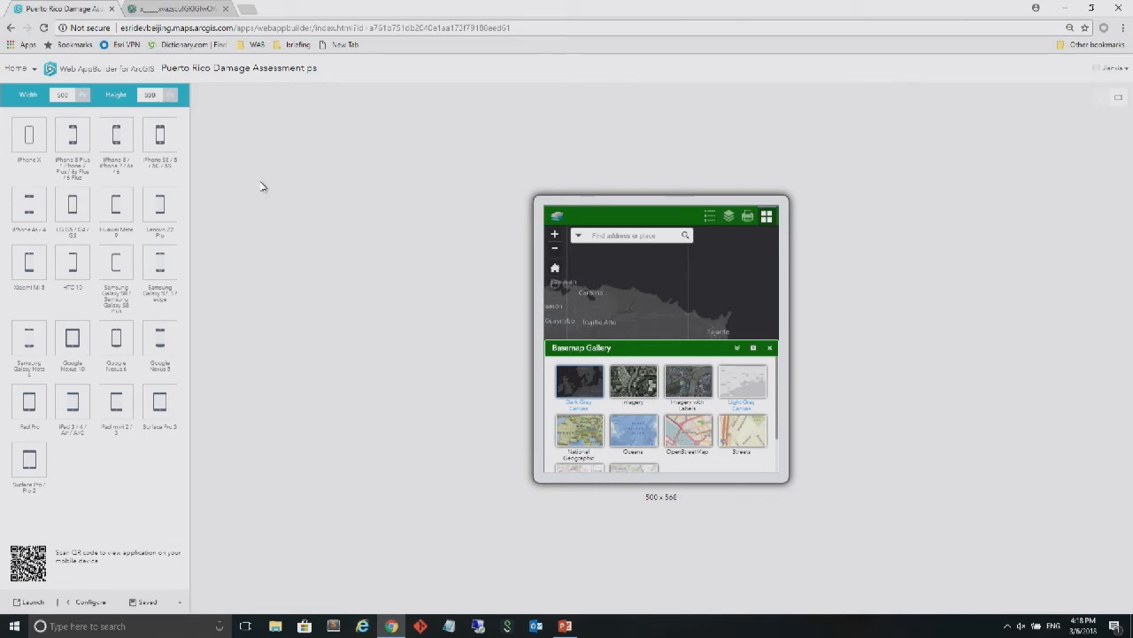
{"action": "key", "text": "Return"}
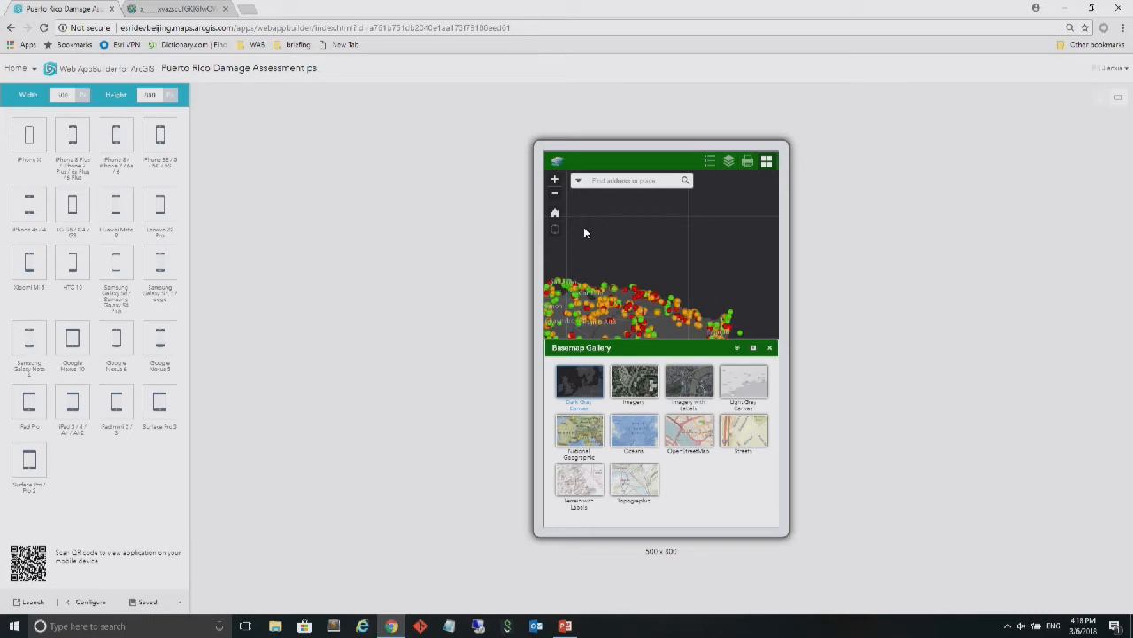
Launch the finished app in its own browser tab and explore its map around eastern Puerto Rico
{"action": "left_click", "coordinate": [29, 605]}
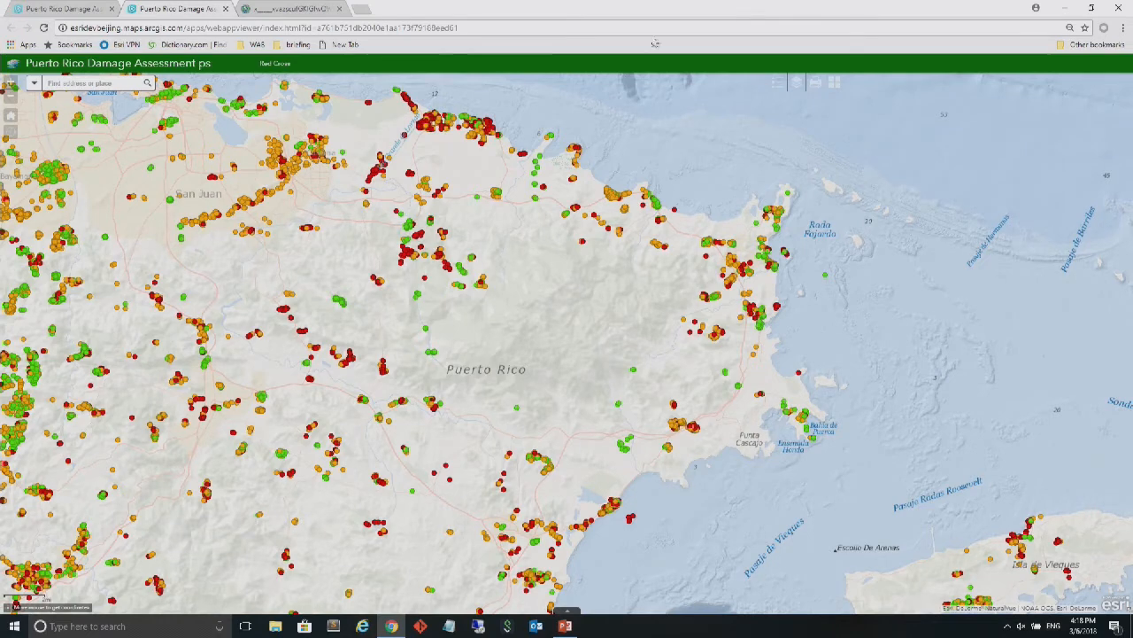
{"action": "left_click_drag", "start_coordinate": [654, 202], "coordinate": [564, 230]}
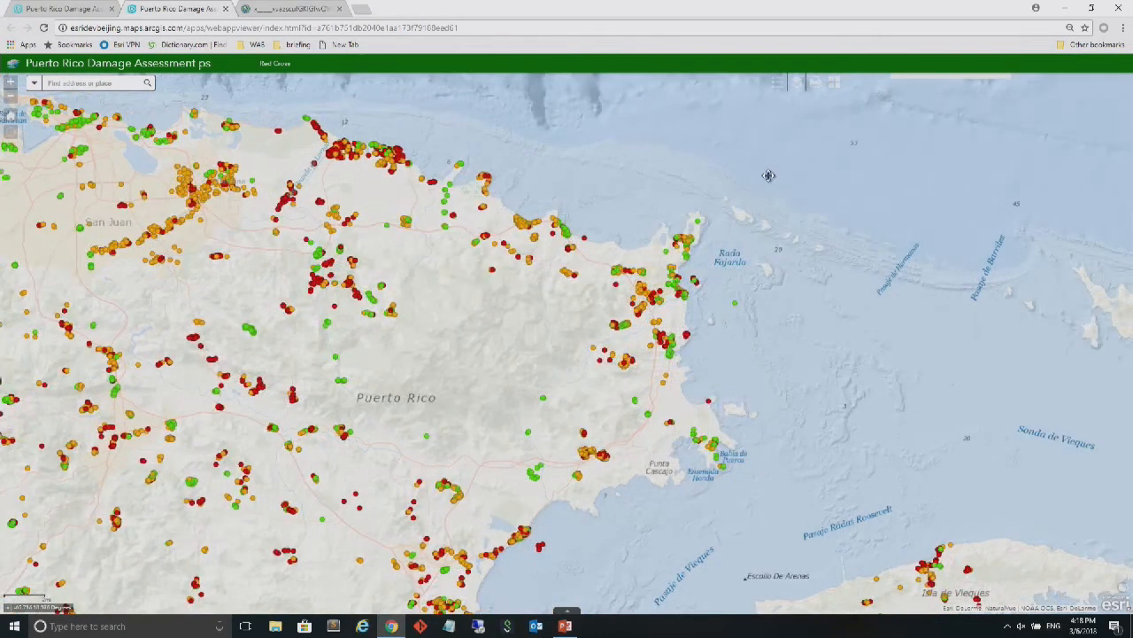
{"action": "left_click_drag", "start_coordinate": [724, 263], "coordinate": [773, 244]}
{"action": "scroll", "coordinate": [758, 258], "scroll_direction": "up", "scroll_amount": 1}
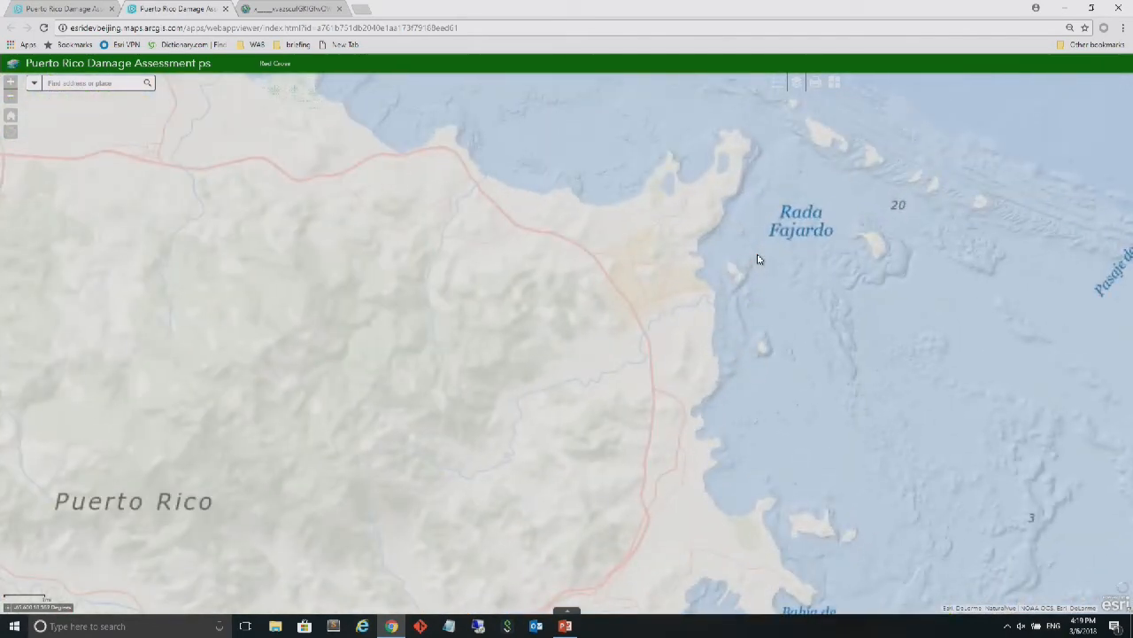
Reload the launched app at a wider view of eastern Puerto Rico and check the building damage legend
{"action": "scroll", "coordinate": [758, 259], "scroll_direction": "down", "scroll_amount": 2}
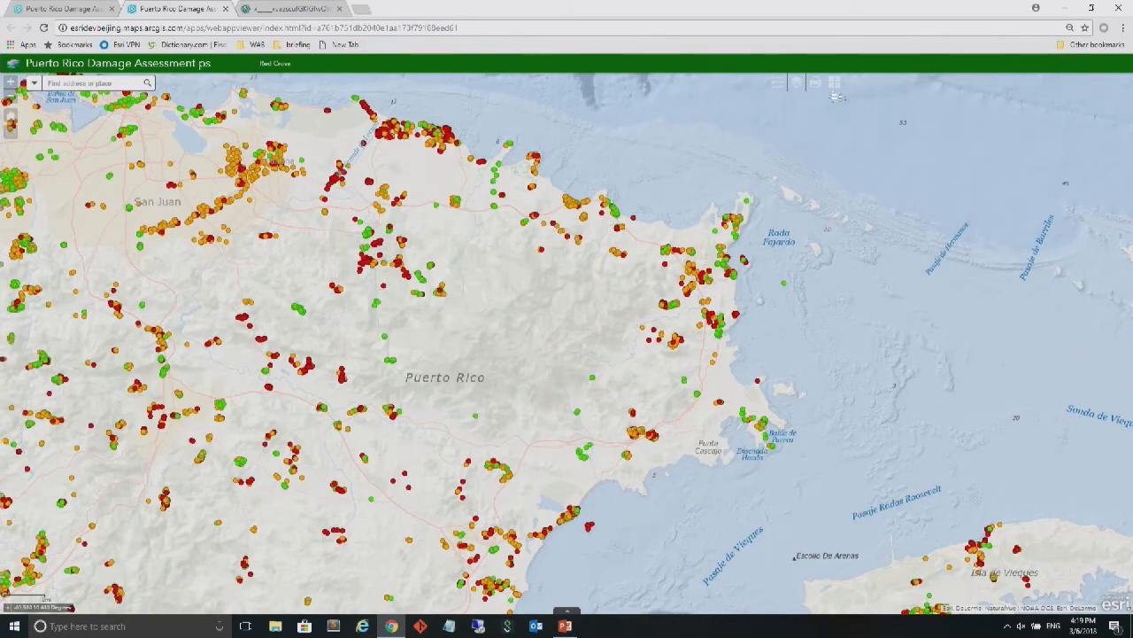
{"action": "left_click", "coordinate": [44, 28]}
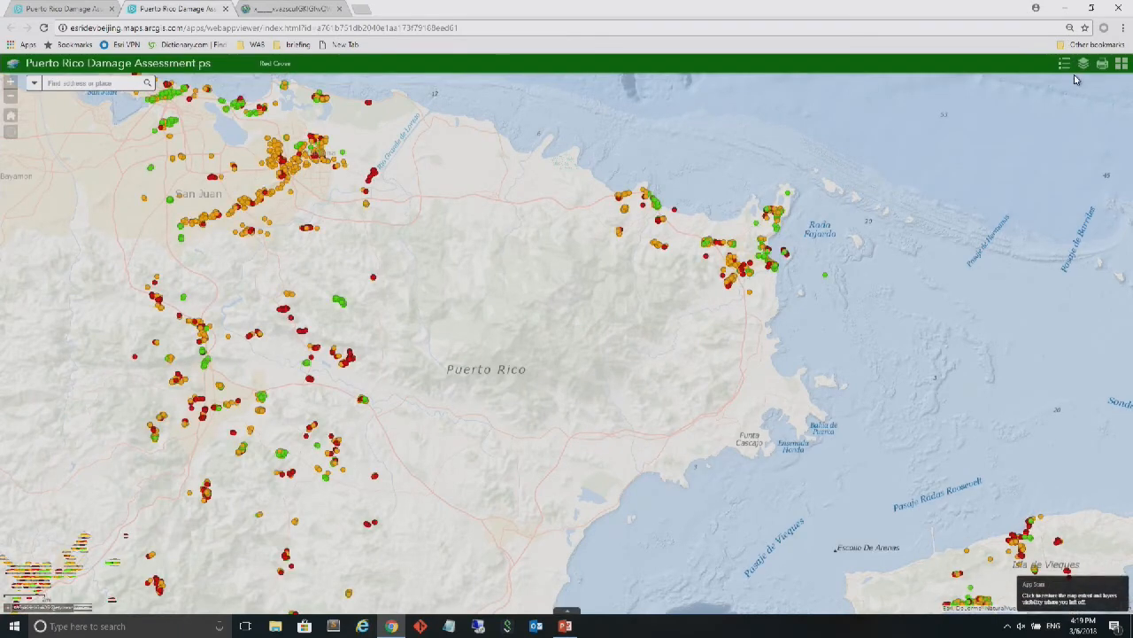
{"action": "left_click", "coordinate": [1067, 70]}
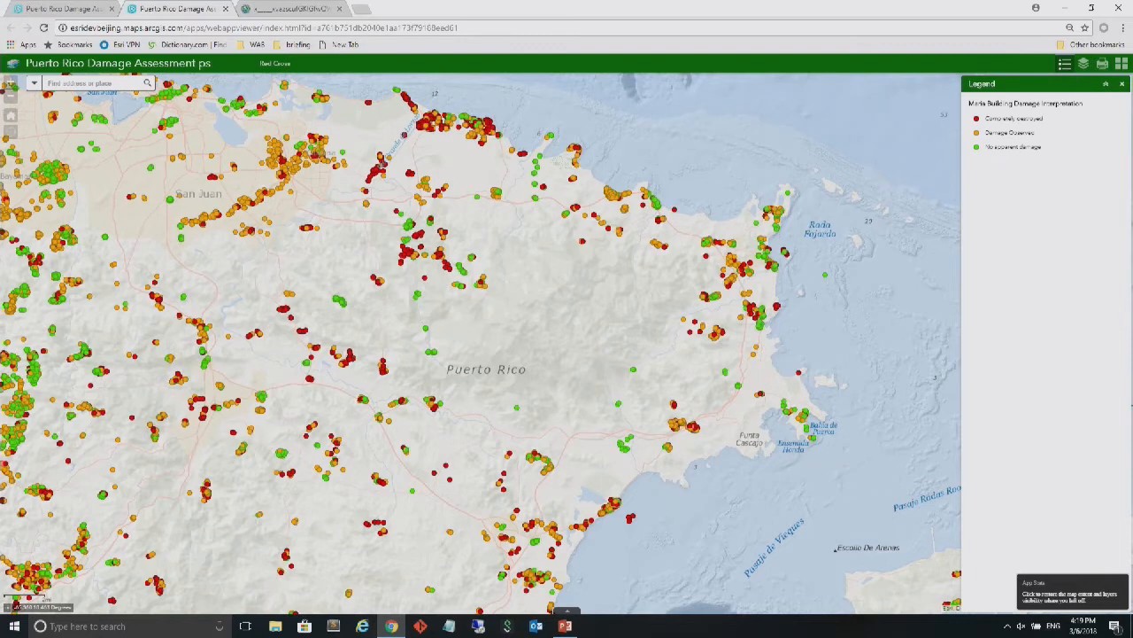
{"action": "left_click", "coordinate": [1122, 85]}
Print the current map as a PDF titled ArcGIS Web Map, and switch to the PowerPoint presentation
{"action": "left_click", "coordinate": [1102, 66]}
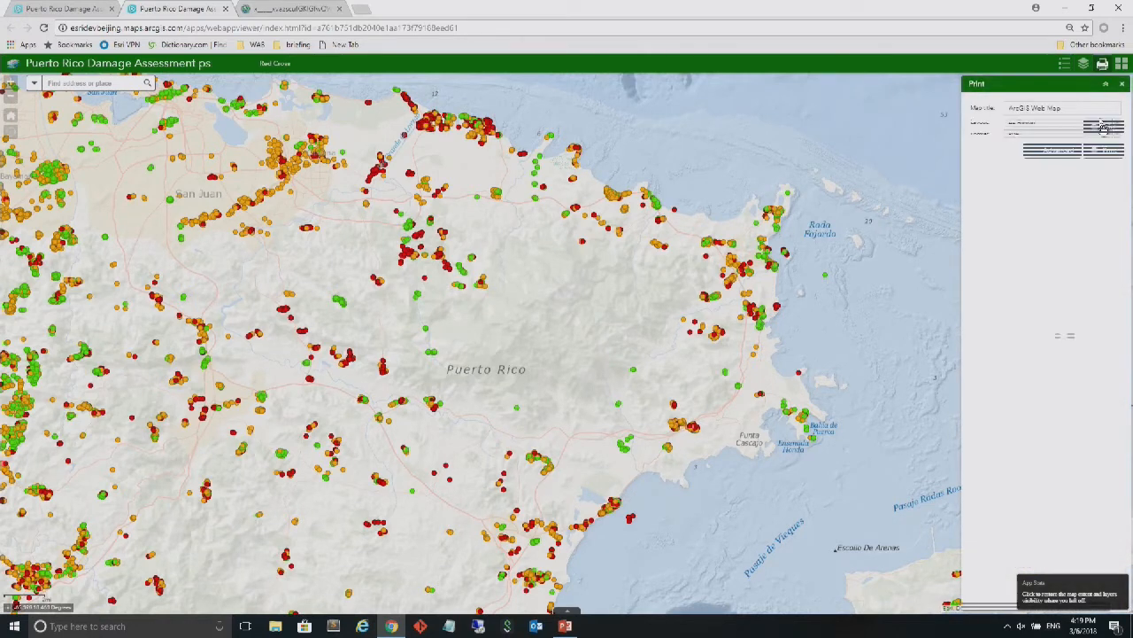
{"action": "left_click", "coordinate": [1109, 152]}
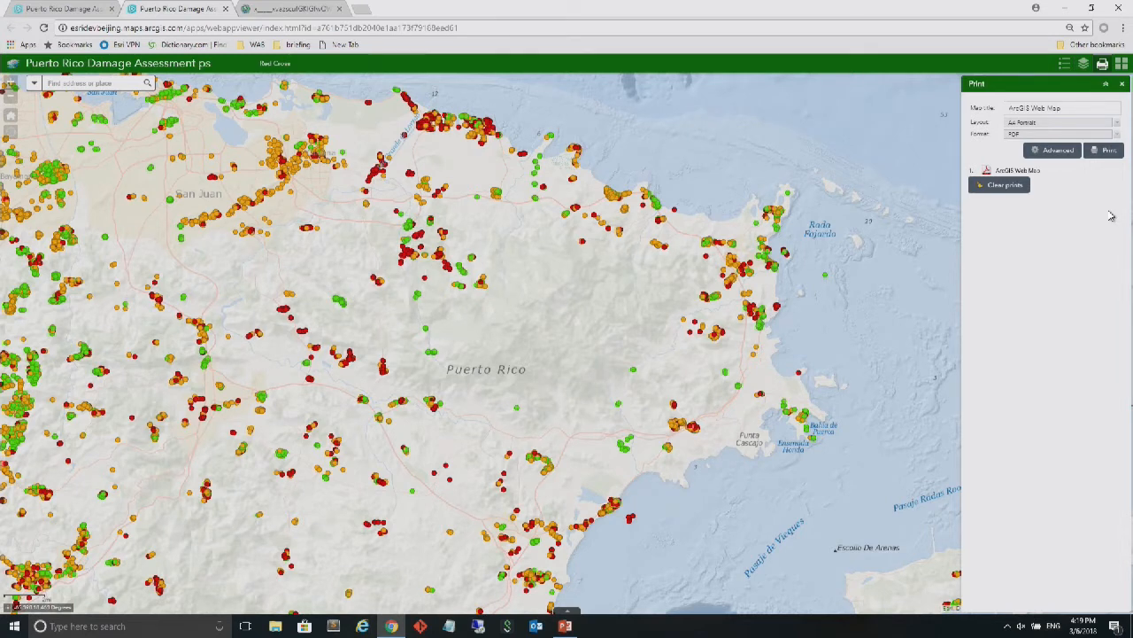
{"action": "key", "text": "alt+Tab"}
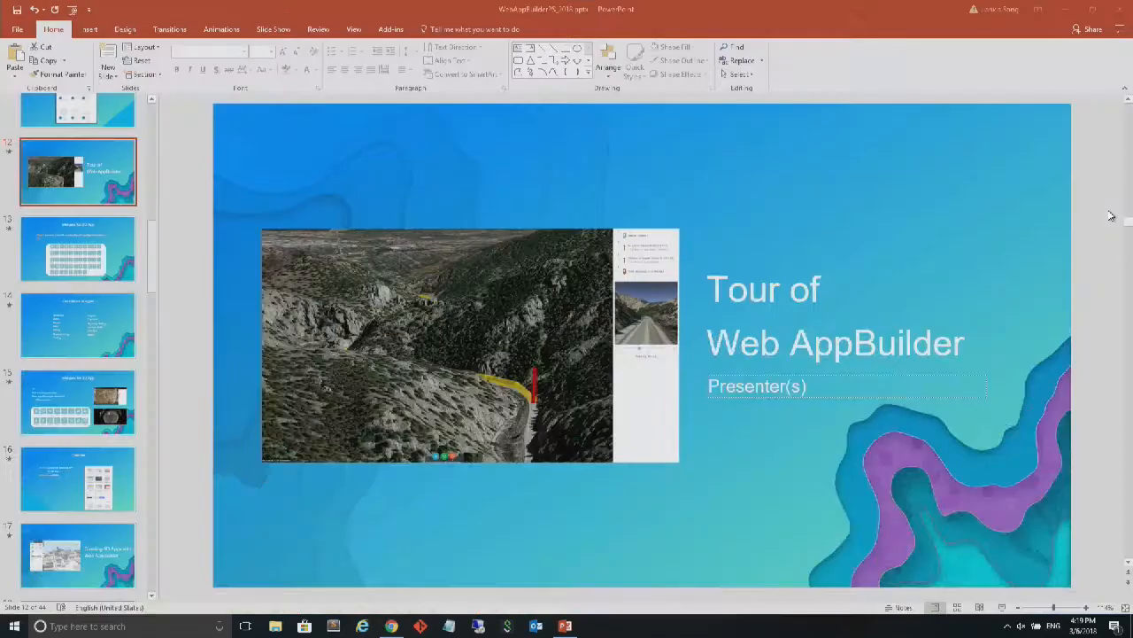
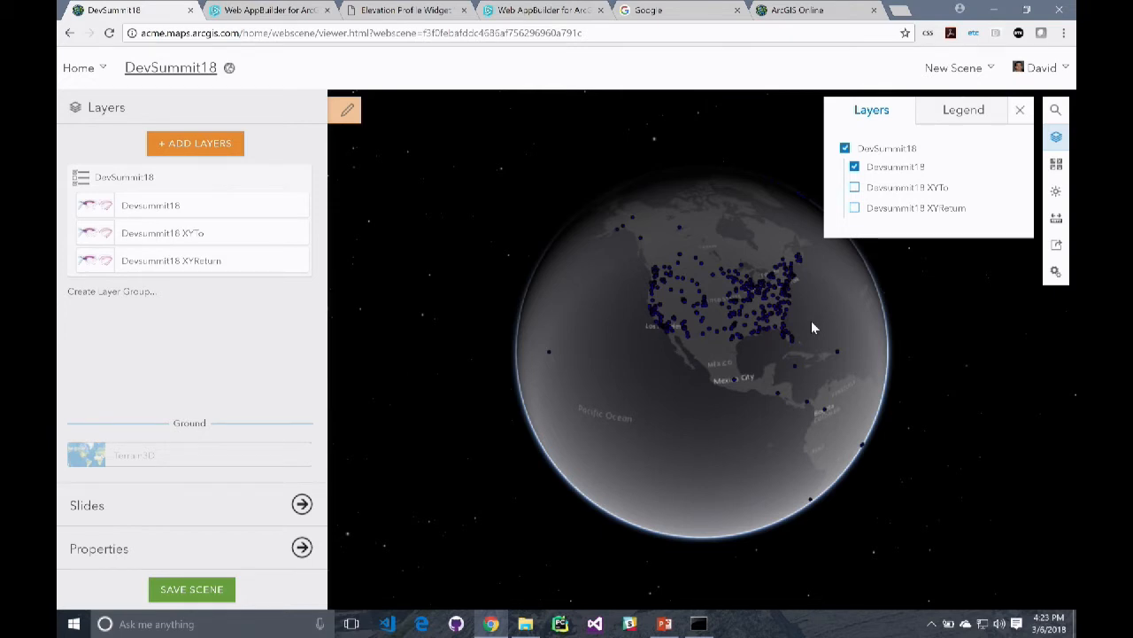
Open the item page of the DevSummit18 web scene from the organization's content list
{"action": "left_click", "coordinate": [783, 11]}
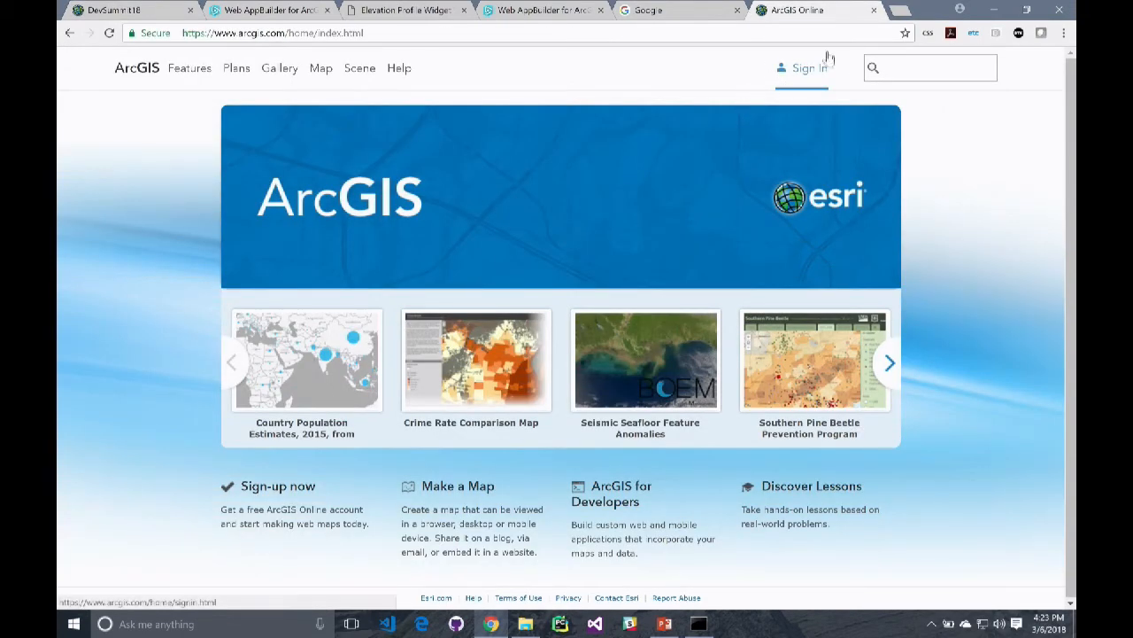
{"action": "left_click", "coordinate": [133, 11]}
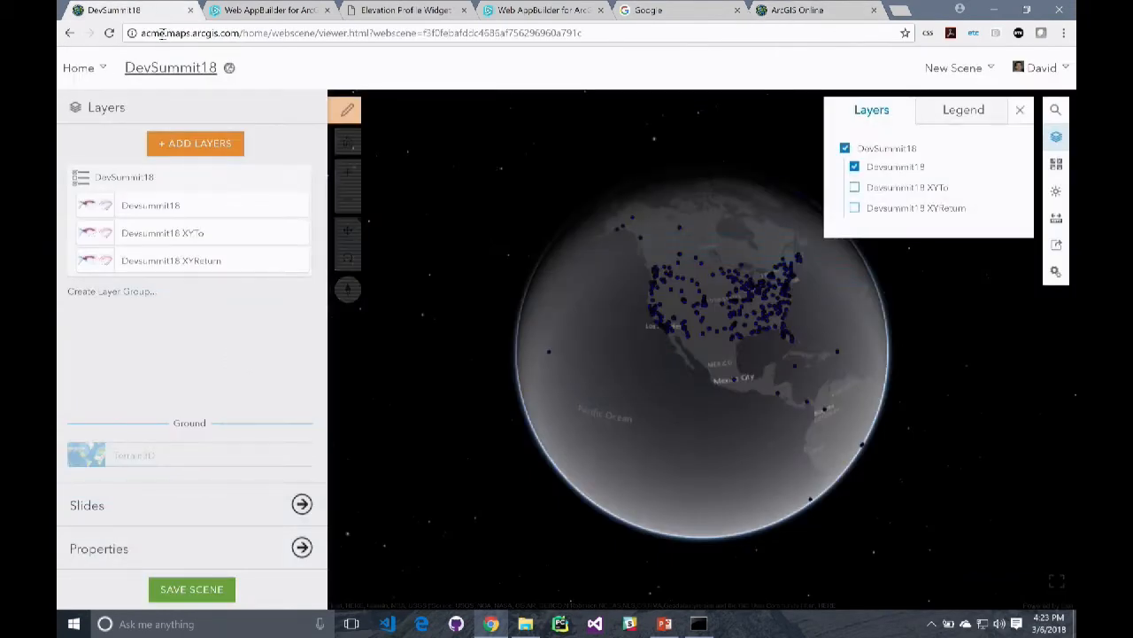
{"action": "left_click", "coordinate": [103, 71]}
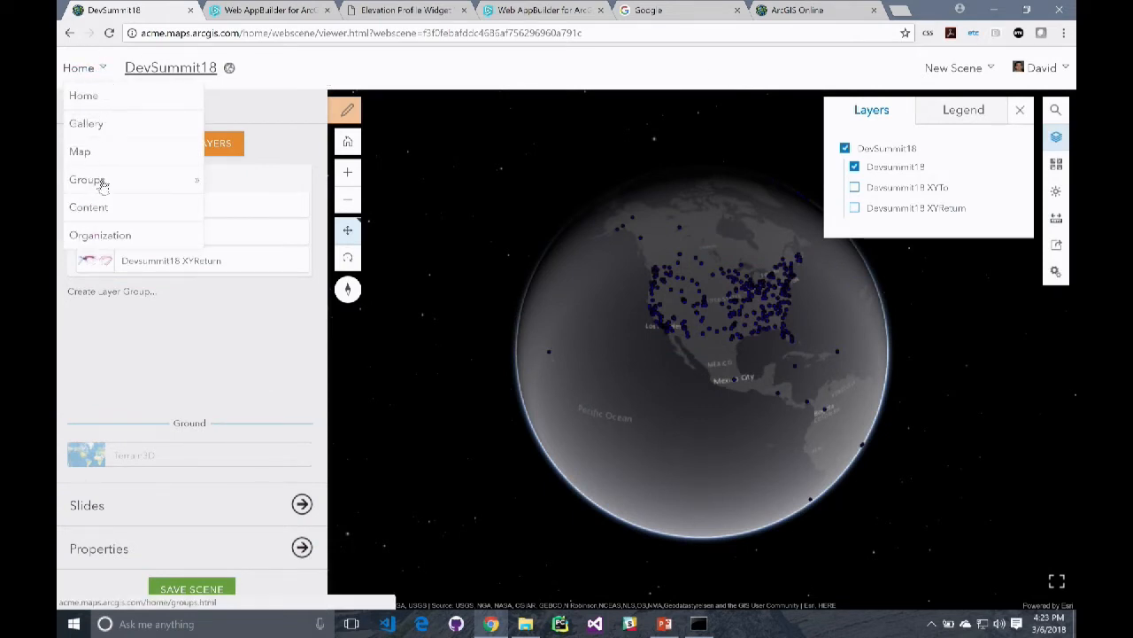
{"action": "left_click", "coordinate": [126, 207]}
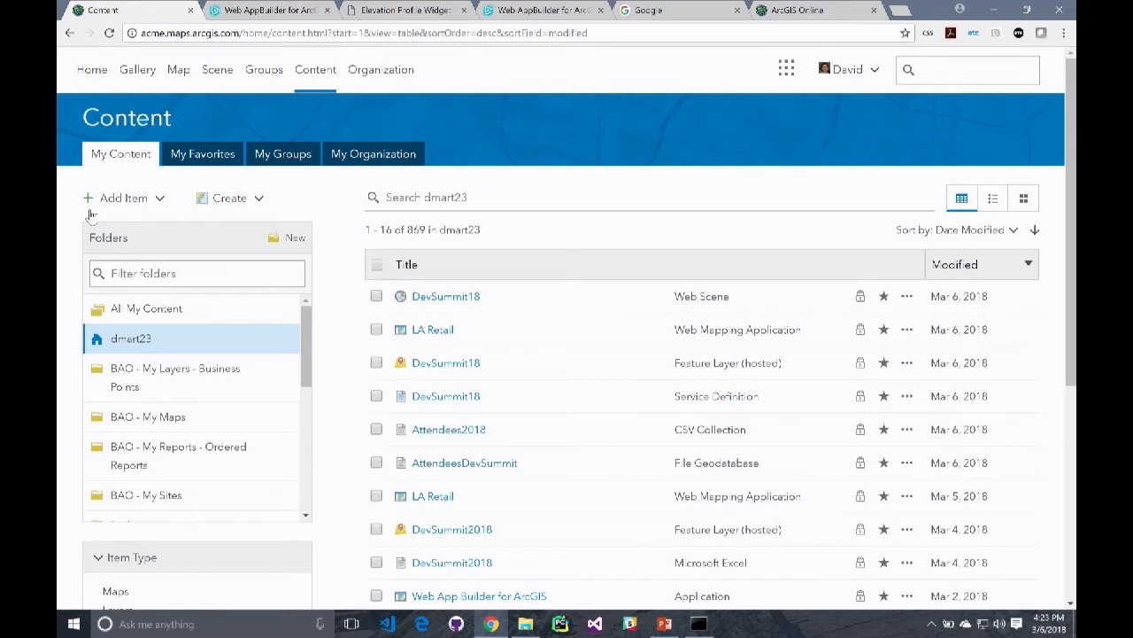
{"action": "left_click", "coordinate": [465, 296]}
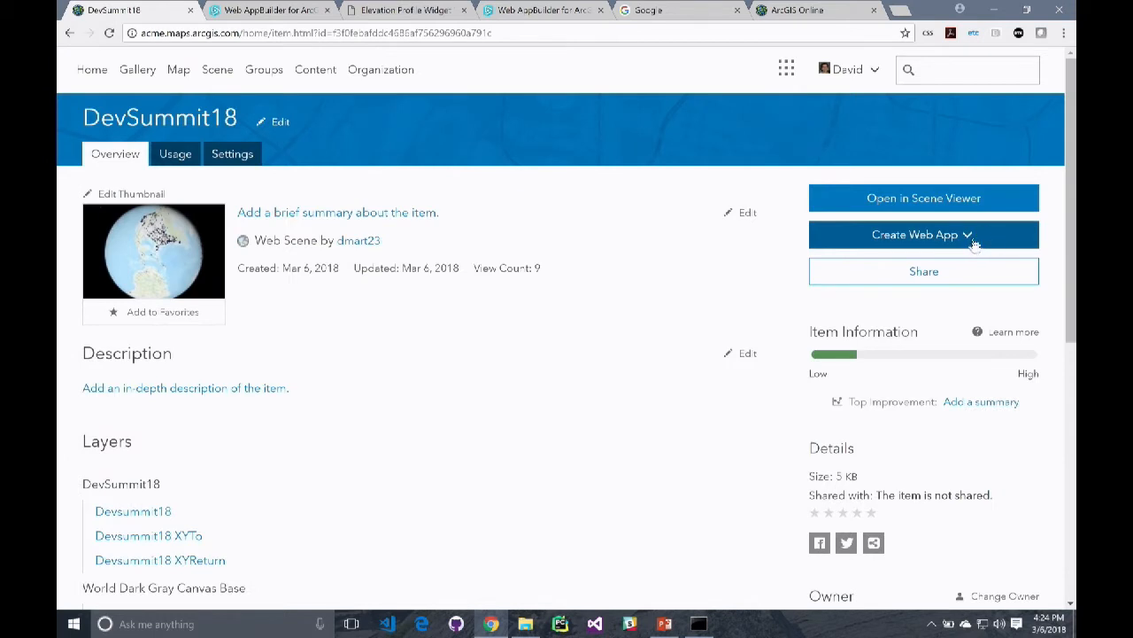
Create a Web AppBuilder app titled DevSummit18 from the scene and apply the Dart Theme
{"action": "left_click", "coordinate": [969, 235]}
{"action": "left_click", "coordinate": [962, 295]}
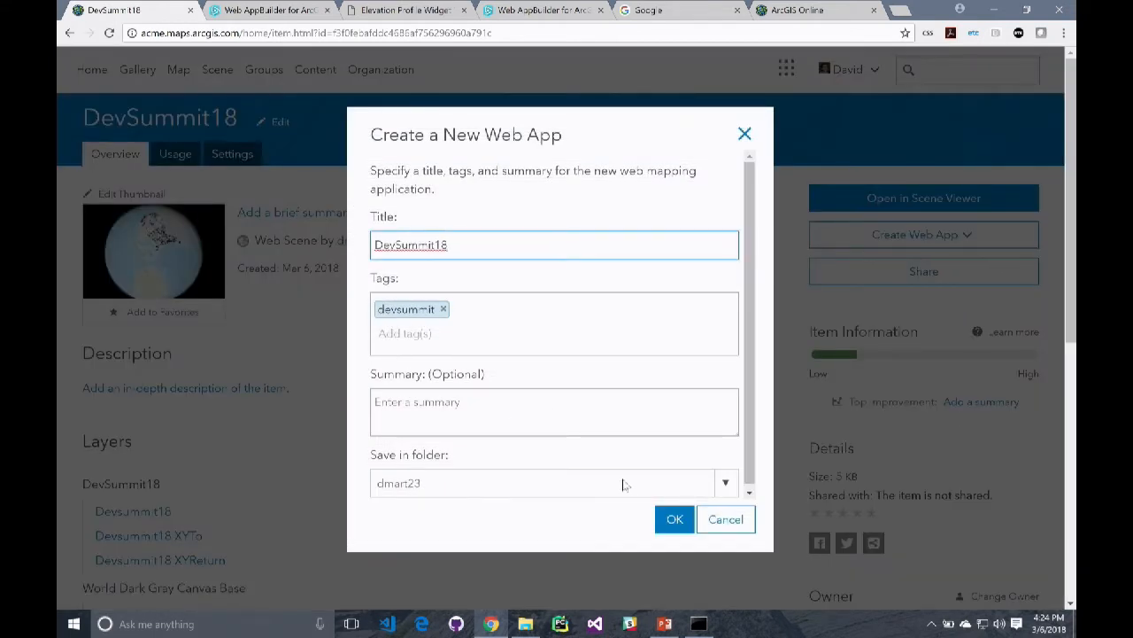
{"action": "left_click", "coordinate": [672, 520]}
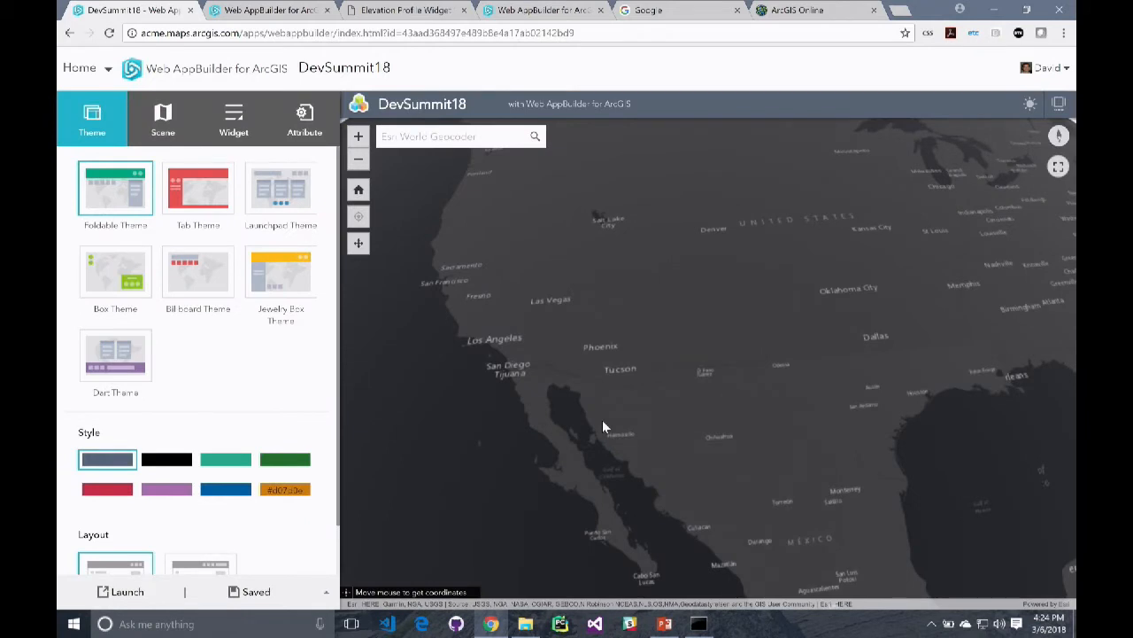
{"action": "left_click", "coordinate": [146, 288]}
{"action": "left_click", "coordinate": [133, 339]}
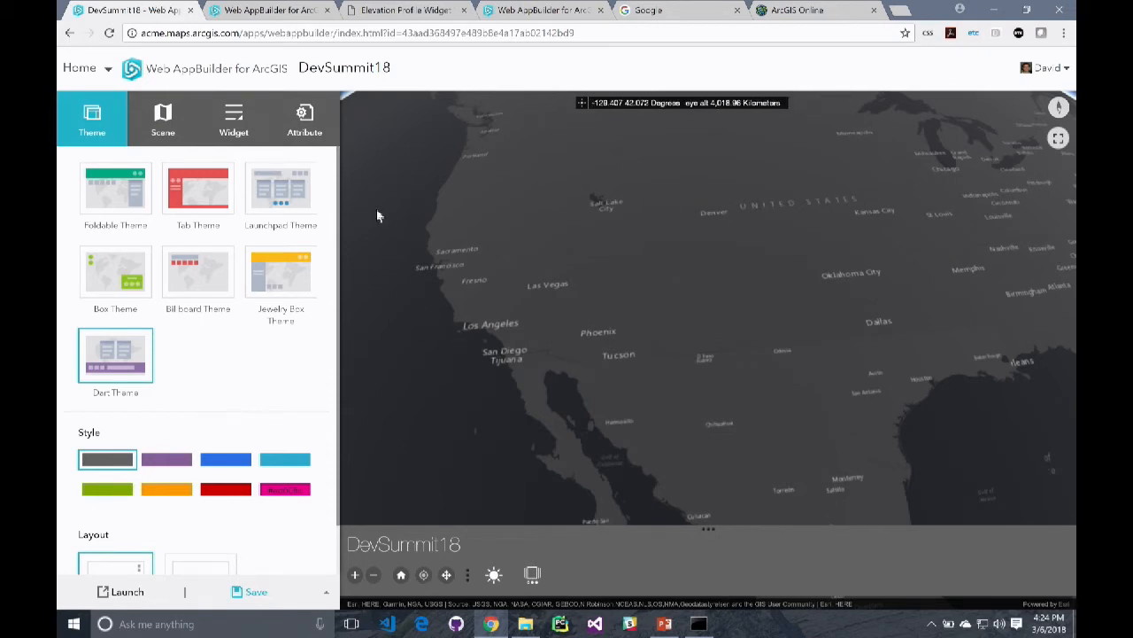
Add a 3DFx widget to the Dart controller
{"action": "left_click", "coordinate": [234, 116]}
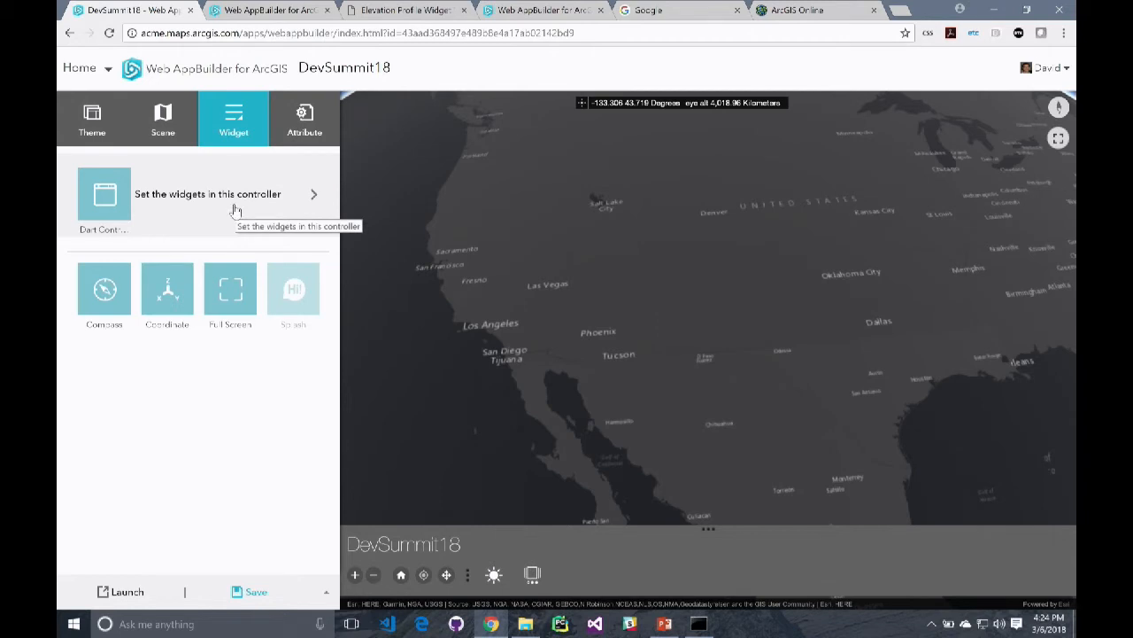
{"action": "left_click", "coordinate": [234, 209]}
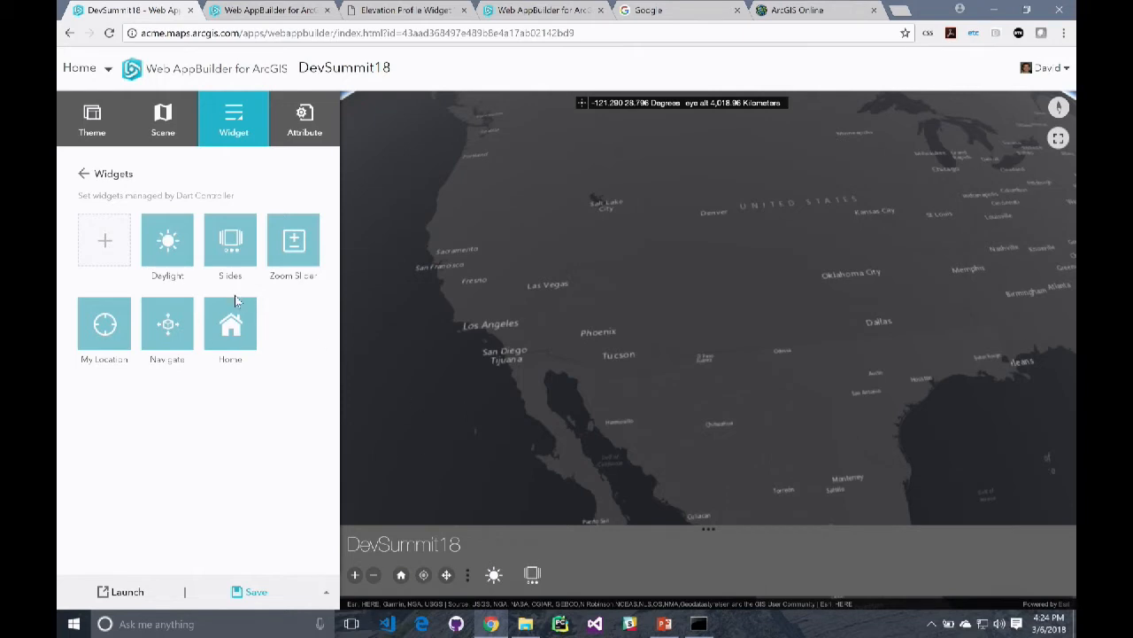
{"action": "mouse_move", "coordinate": [141, 257]}
{"action": "left_click", "coordinate": [103, 248]}
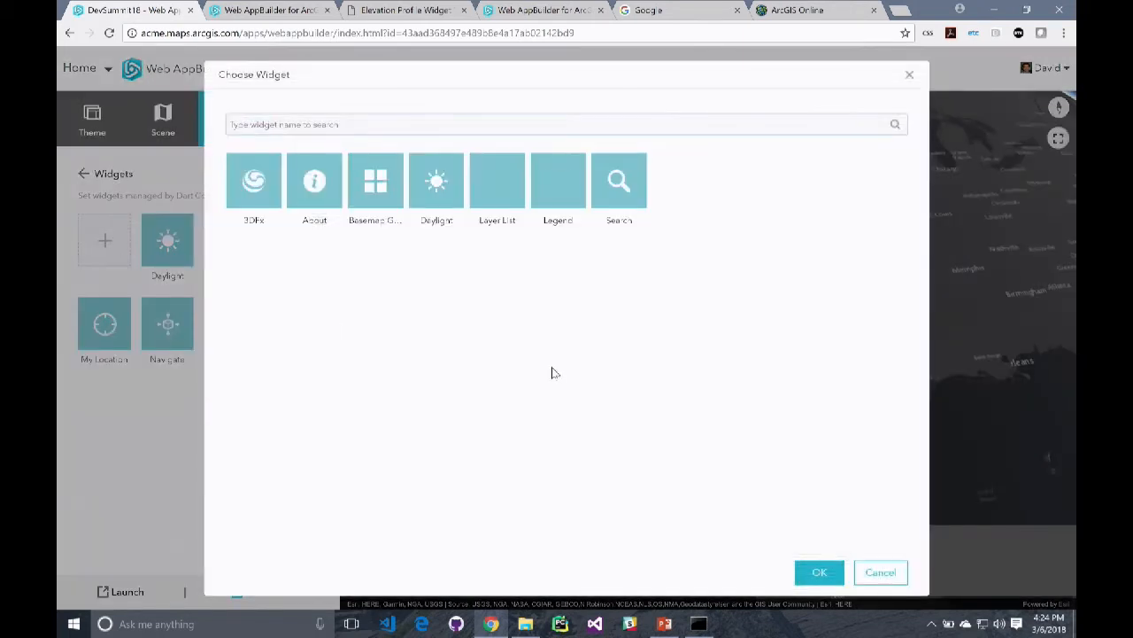
{"action": "left_click", "coordinate": [269, 193]}
{"action": "left_click", "coordinate": [819, 572]}
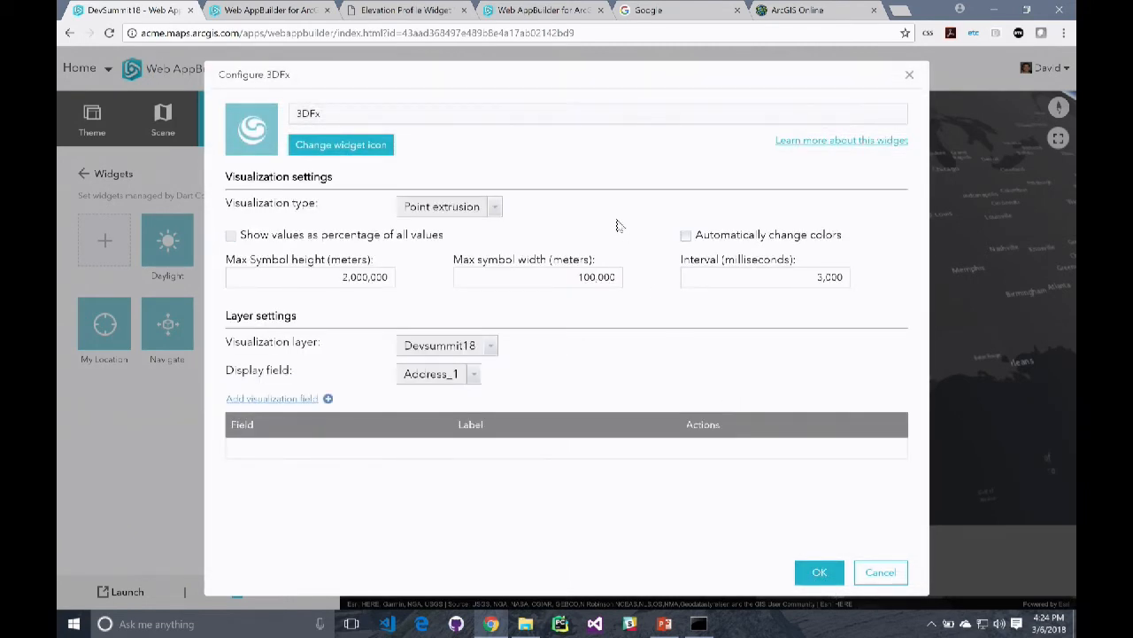
Configure the 3DFx widget as a Jet trail on Devsummit18 XYTo with automatic color changes, a 5000 ms interval and visualization field Destin_x
{"action": "left_click", "coordinate": [494, 205]}
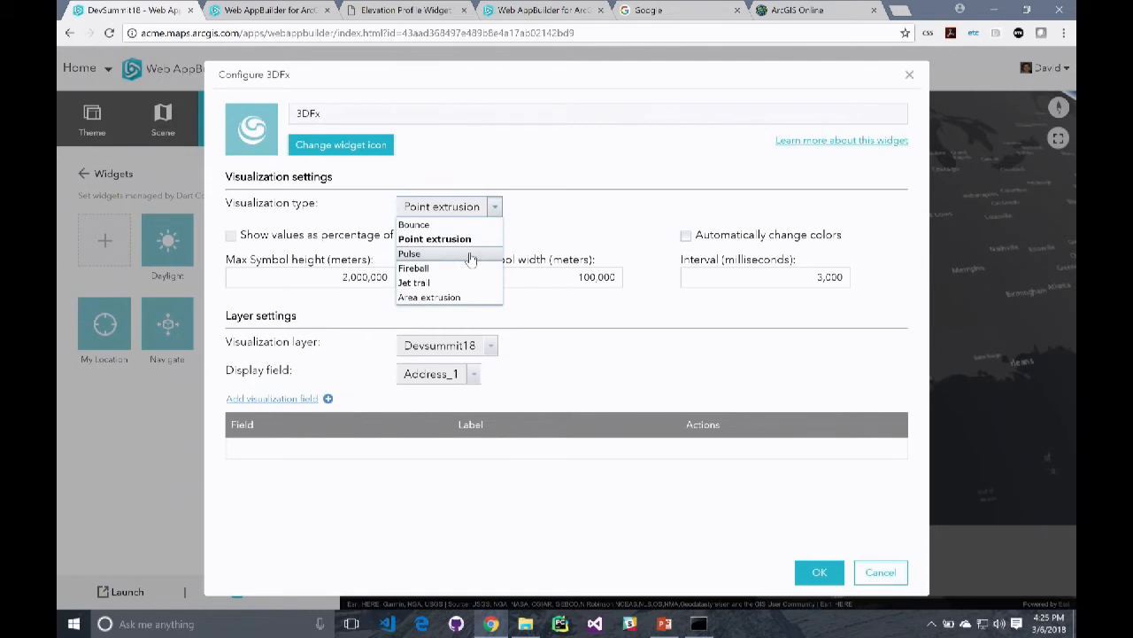
{"action": "left_click", "coordinate": [462, 284]}
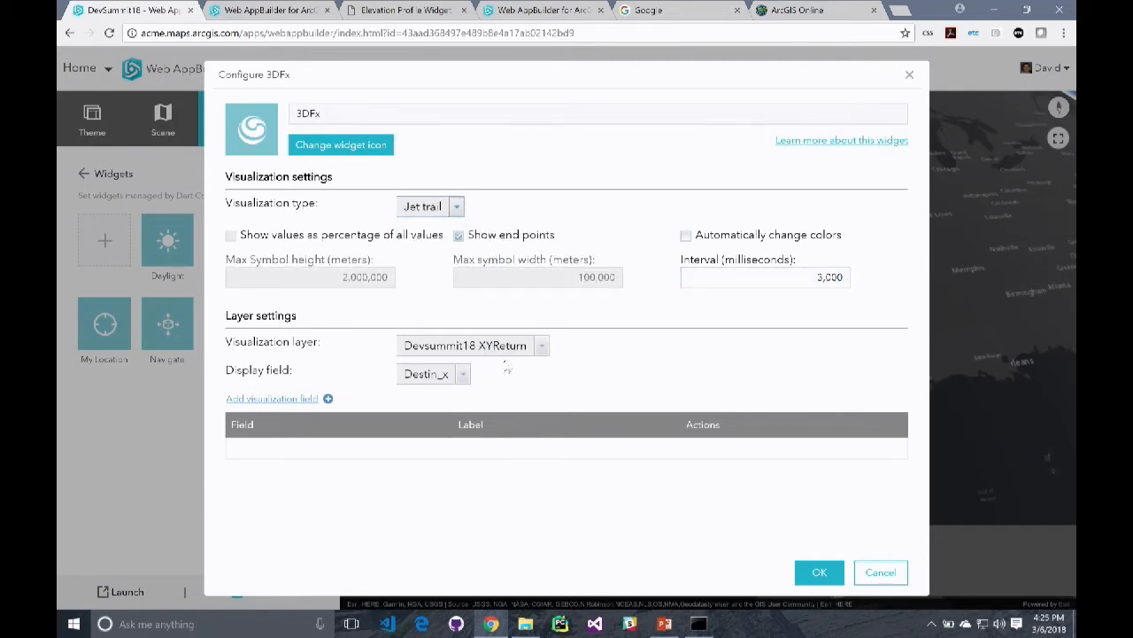
{"action": "left_click", "coordinate": [541, 347]}
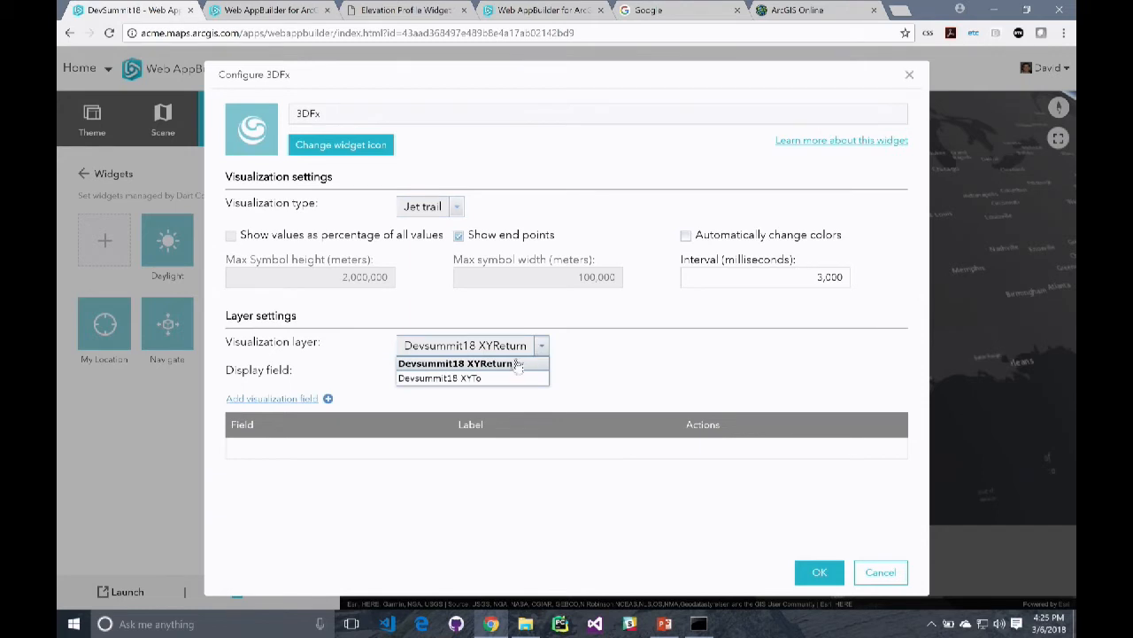
{"action": "left_click", "coordinate": [491, 379]}
{"action": "left_click", "coordinate": [804, 278]}
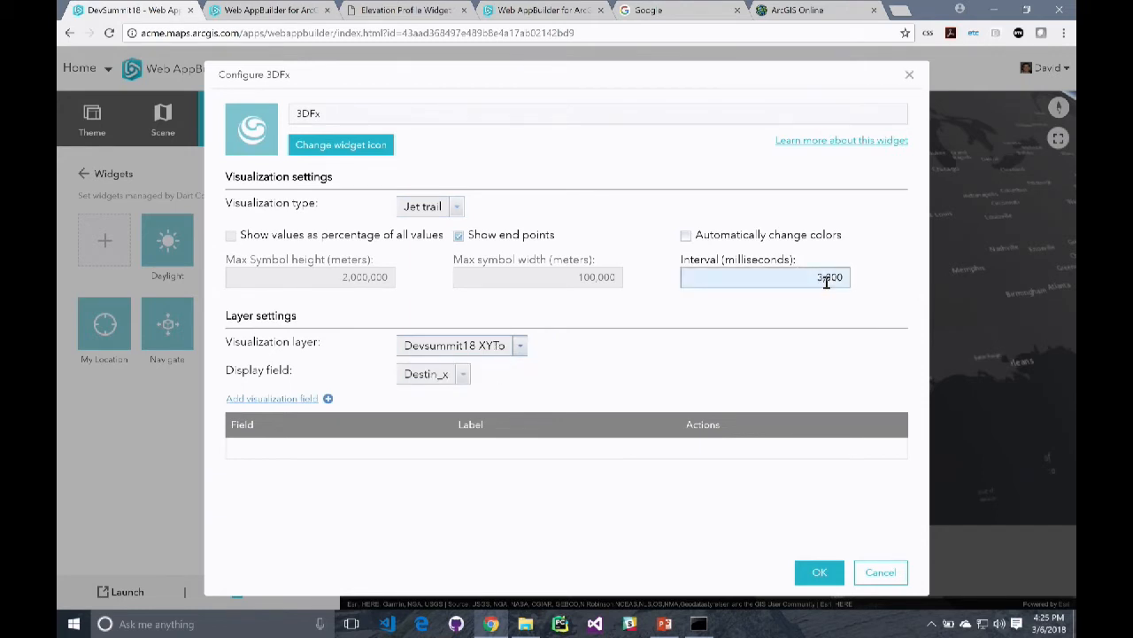
{"action": "left_click", "coordinate": [686, 236]}
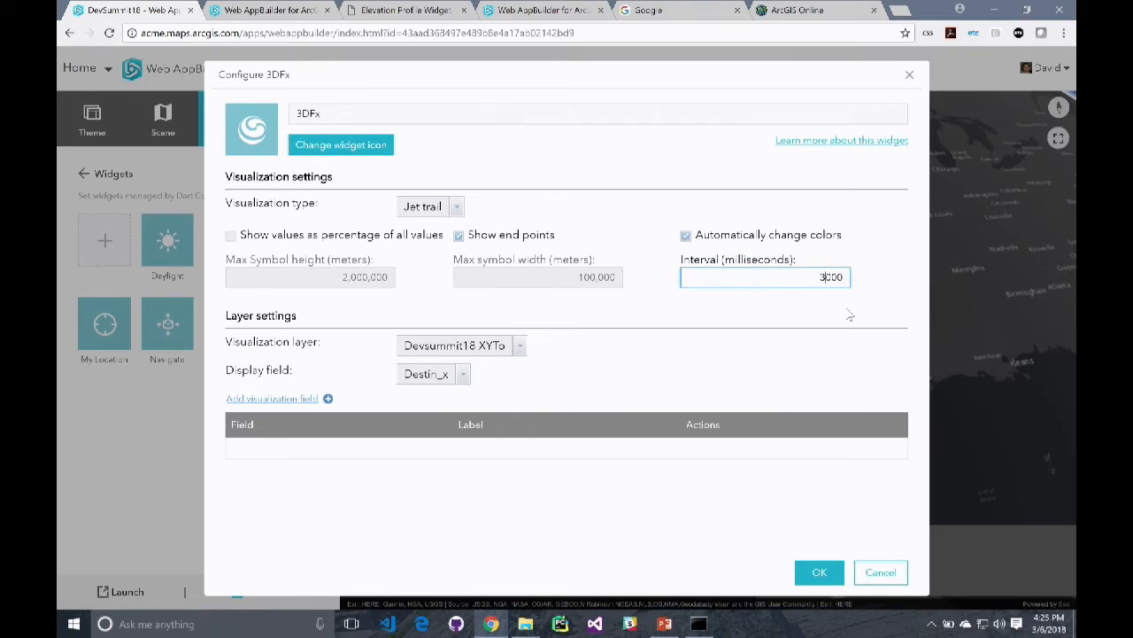
{"action": "key", "text": "BackSpace"}
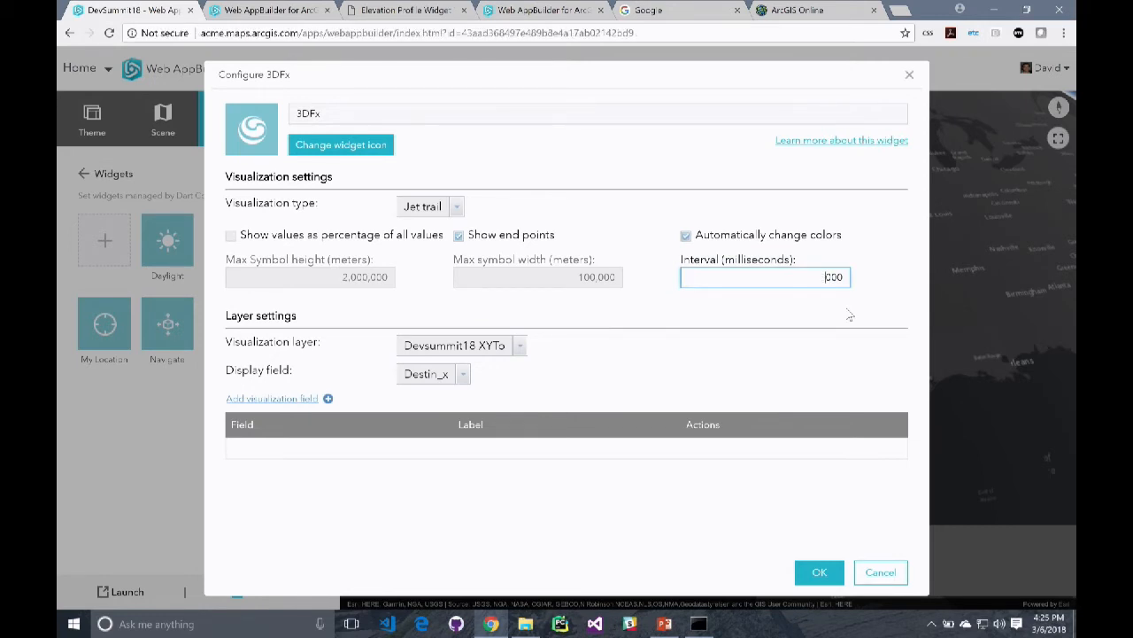
{"action": "left_click", "coordinate": [288, 400]}
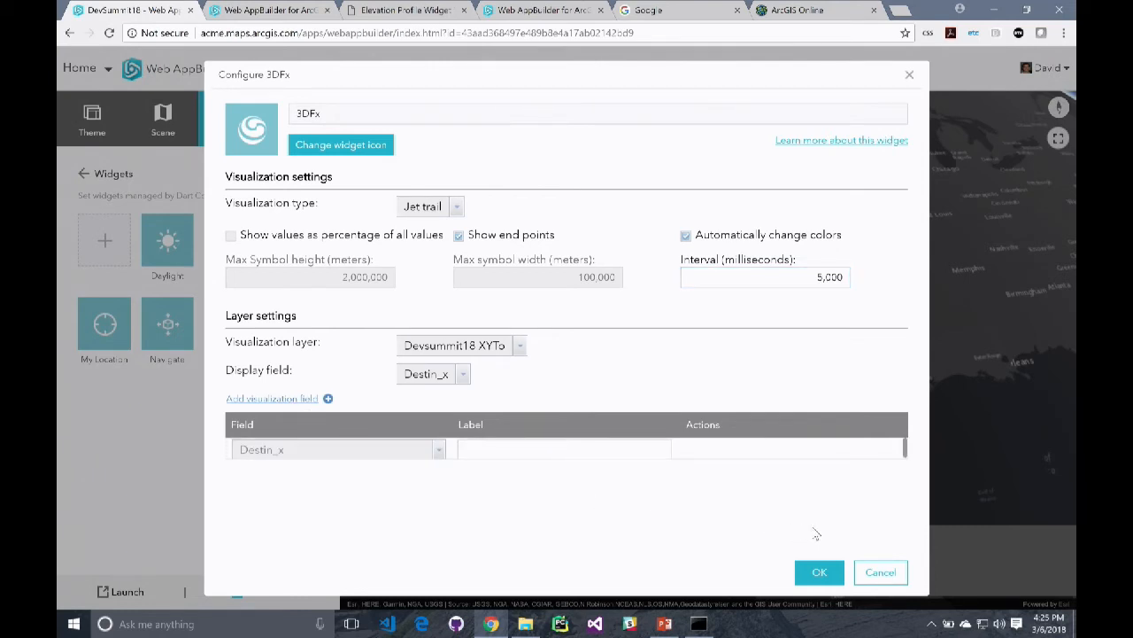
{"action": "left_click", "coordinate": [821, 574]}
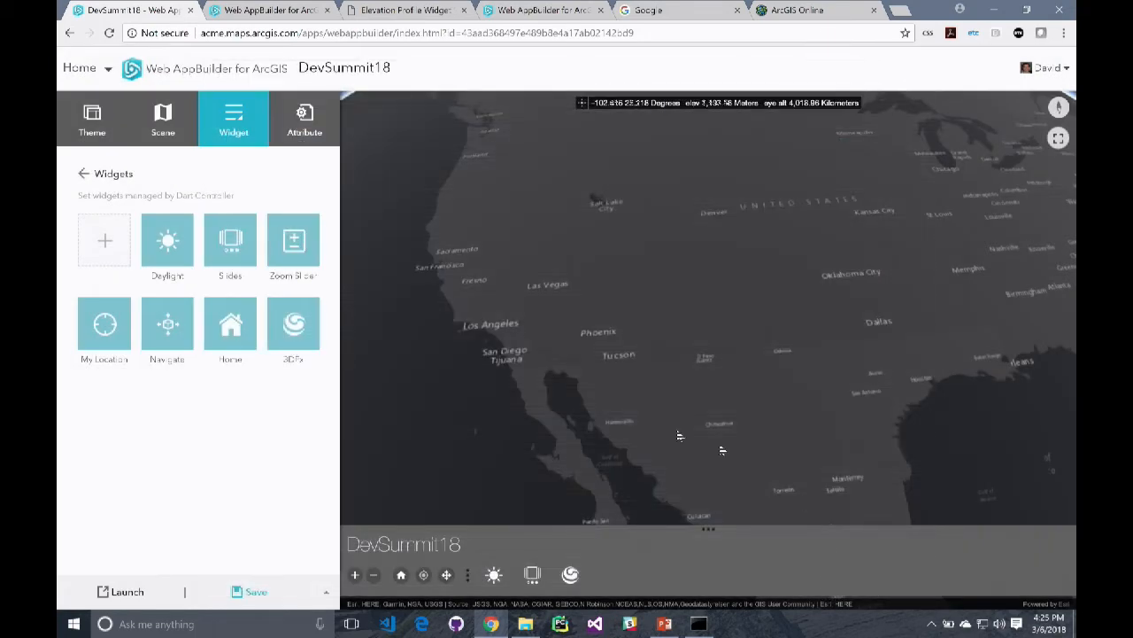
Add a second 3DFx widget to the Dart controller
{"action": "left_click", "coordinate": [105, 244]}
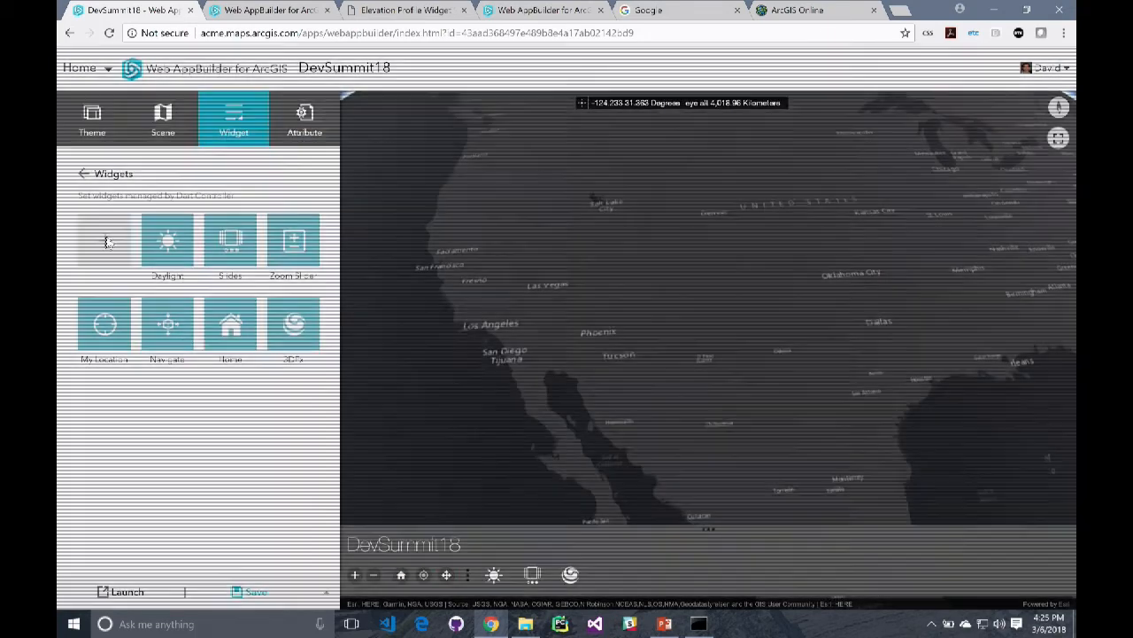
{"action": "left_click", "coordinate": [248, 193]}
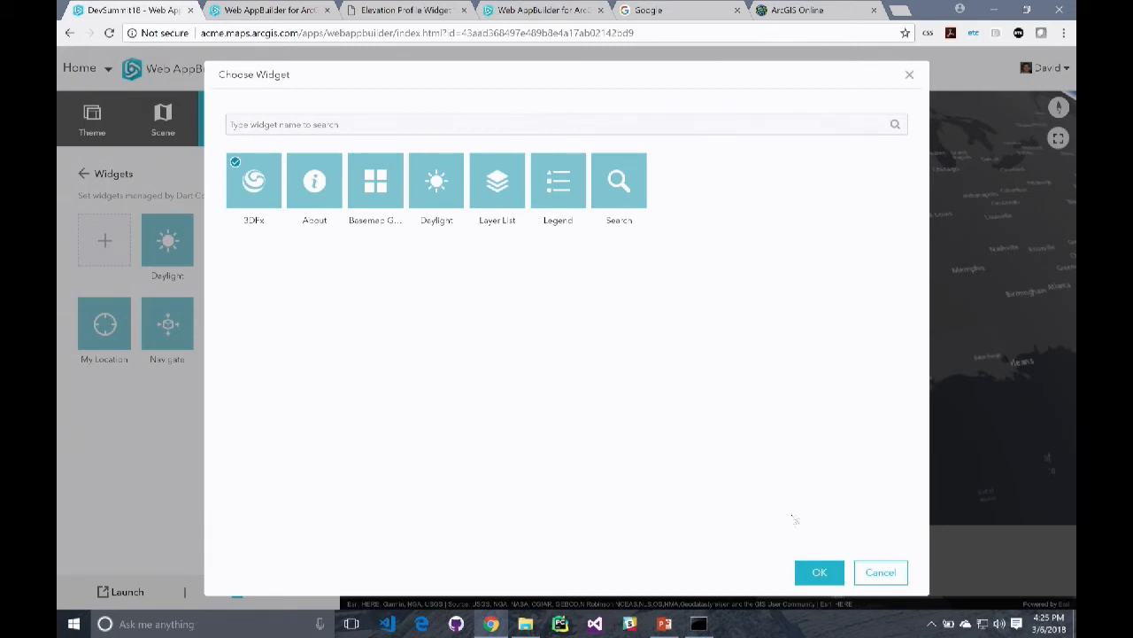
{"action": "left_click", "coordinate": [819, 572]}
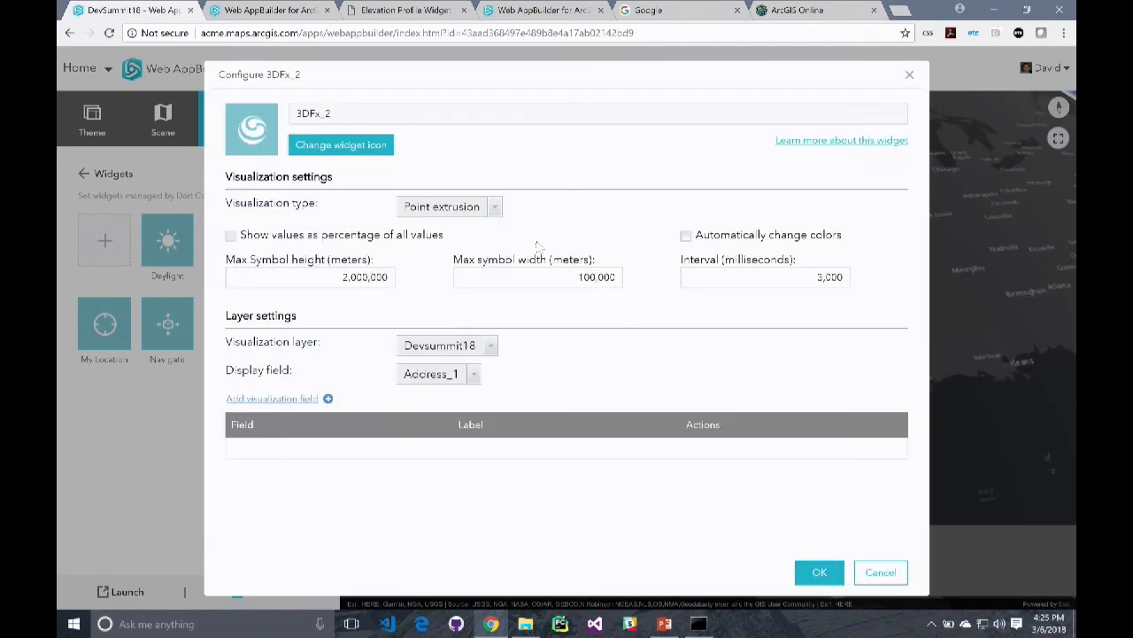
Configure 3DFx_2 as a Jet trail on Devsummit18 XYReturn with automatic color changes, a 5000 ms interval and visualization field Destin_x
{"action": "left_click", "coordinate": [494, 207]}
{"action": "left_click", "coordinate": [456, 287]}
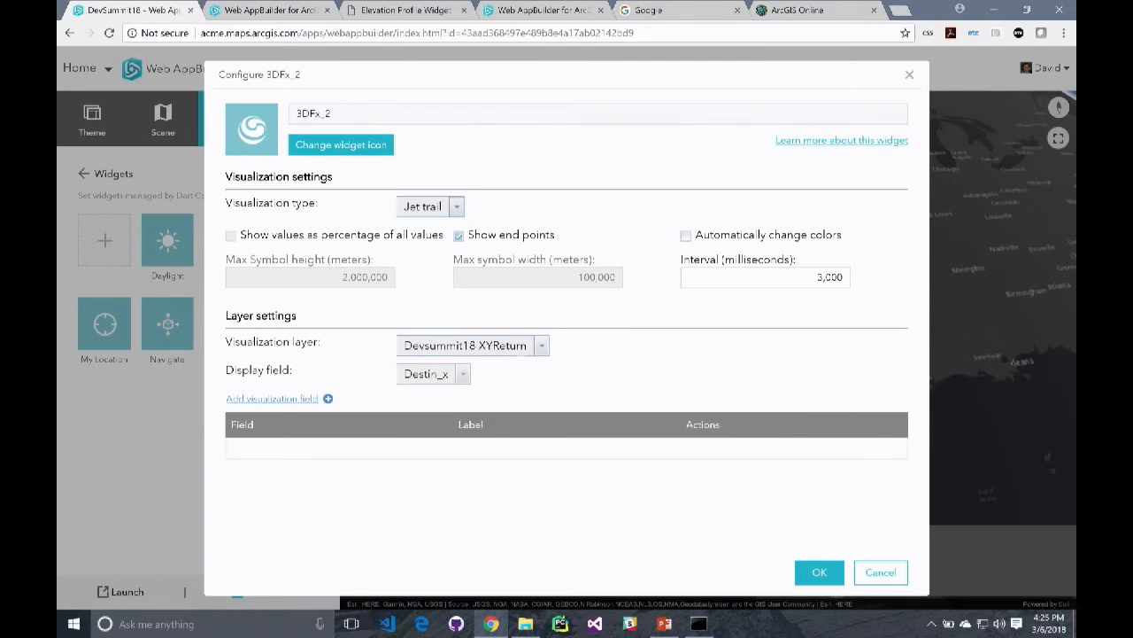
{"action": "left_click", "coordinate": [826, 278]}
{"action": "left_click", "coordinate": [826, 278]}
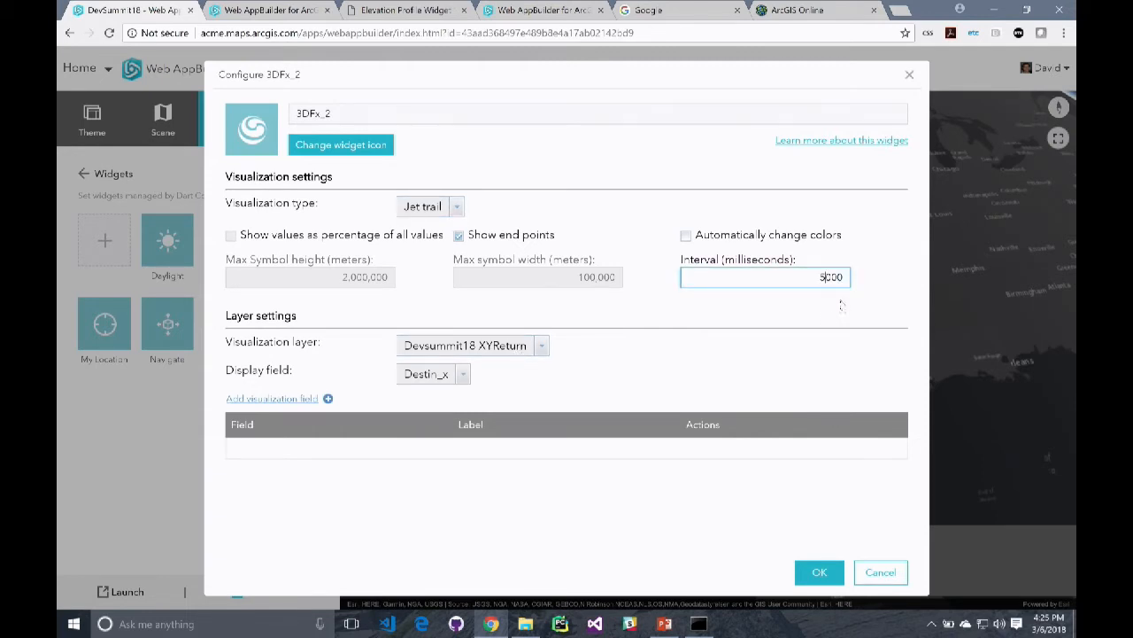
{"action": "left_click", "coordinate": [685, 235]}
{"action": "left_click", "coordinate": [274, 397]}
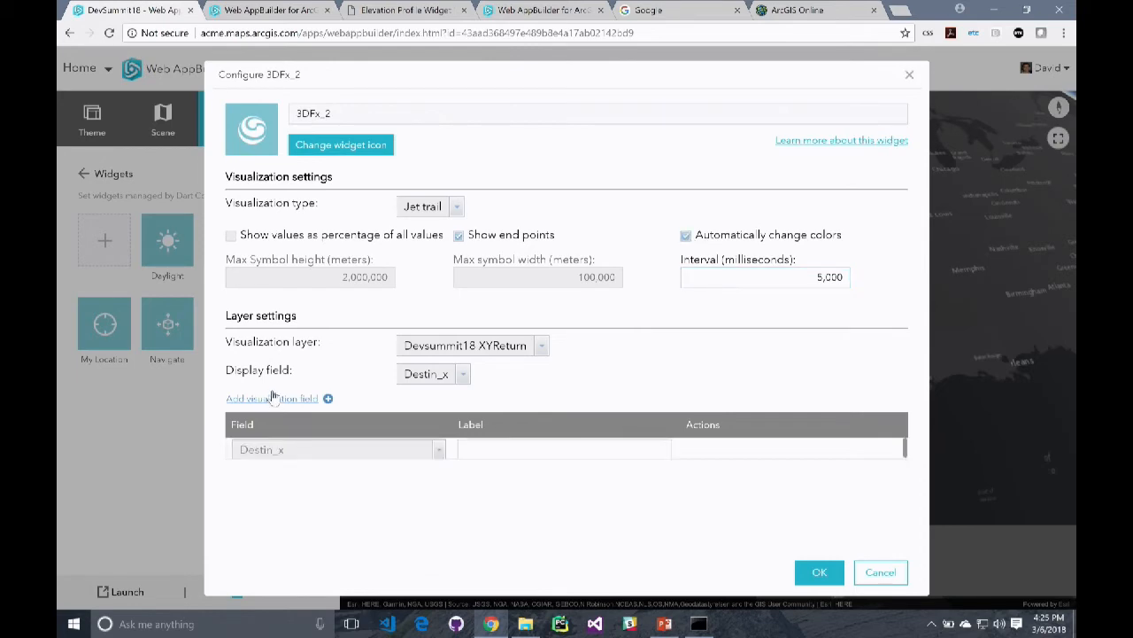
{"action": "left_click", "coordinate": [815, 573]}
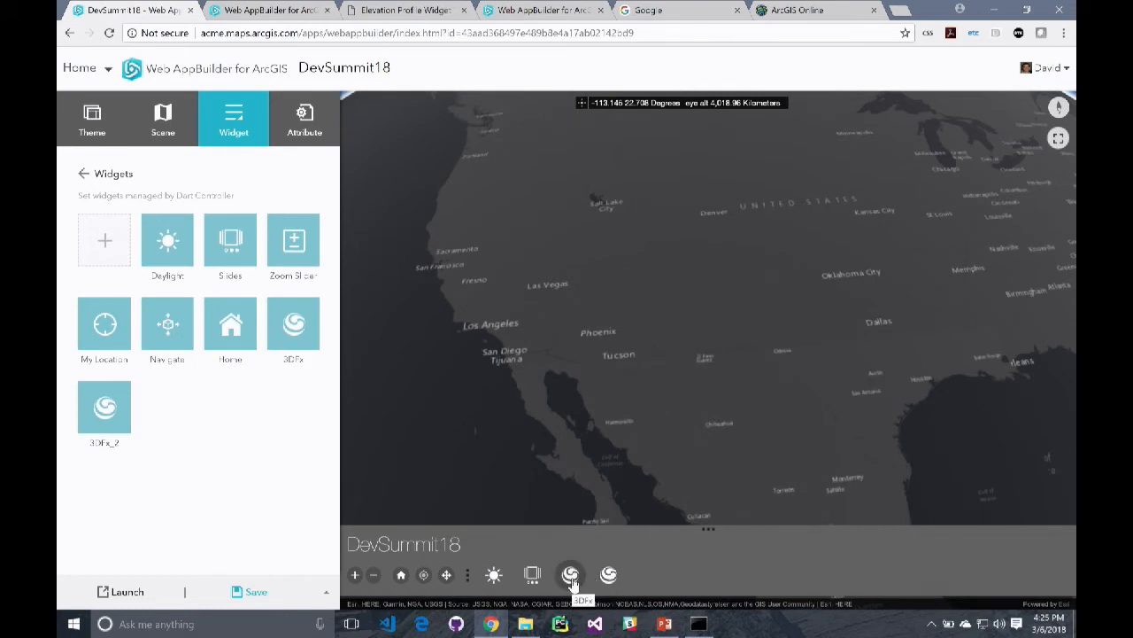
Save the app and preview the jet trail animations of both 3DFx widgets on the globe
{"action": "left_click", "coordinate": [253, 591]}
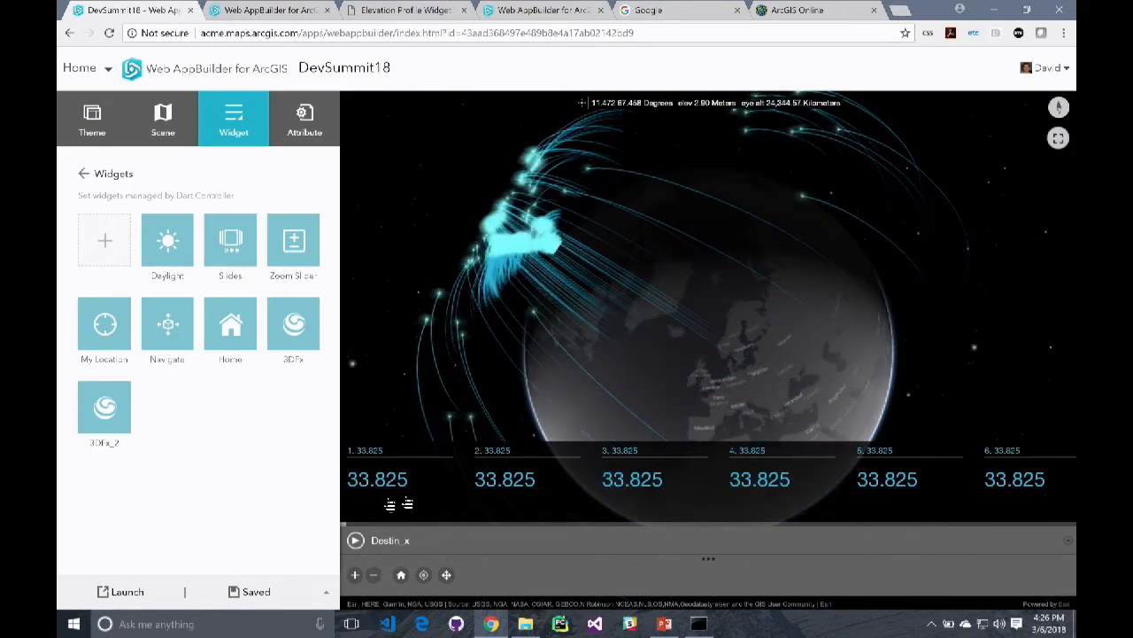
{"action": "left_click", "coordinate": [356, 540]}
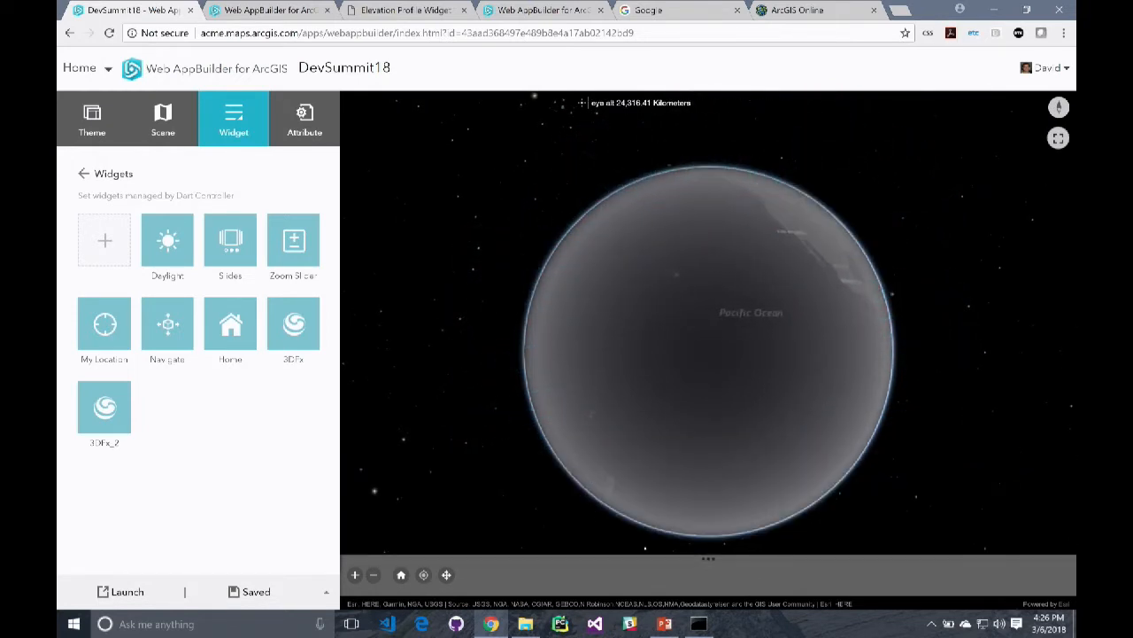
{"action": "left_click", "coordinate": [709, 559]}
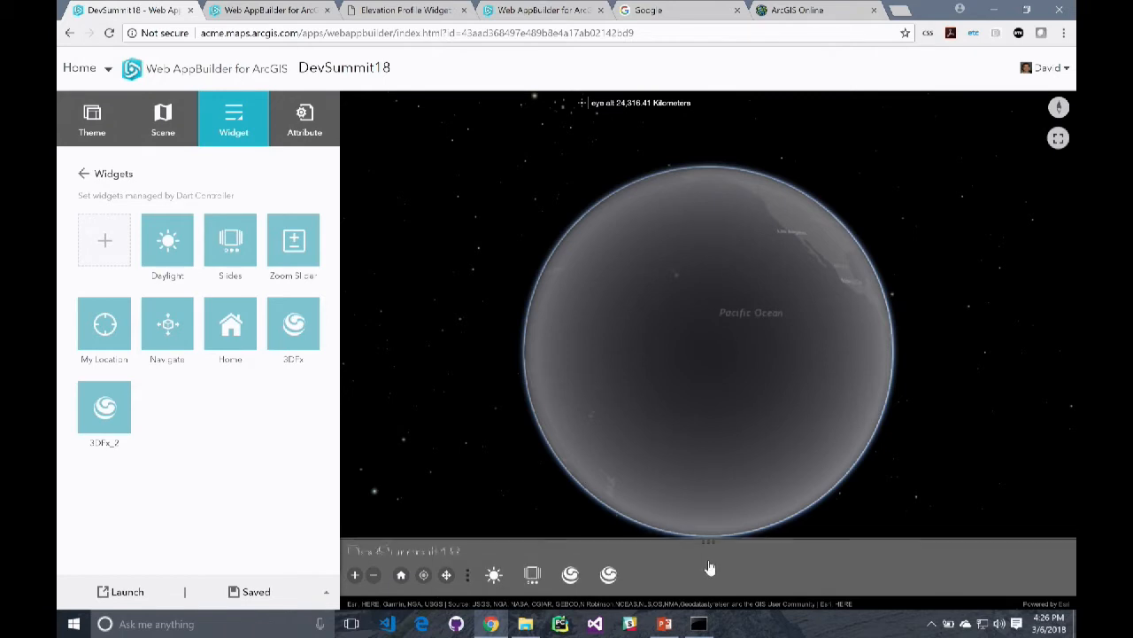
{"action": "left_click", "coordinate": [608, 575]}
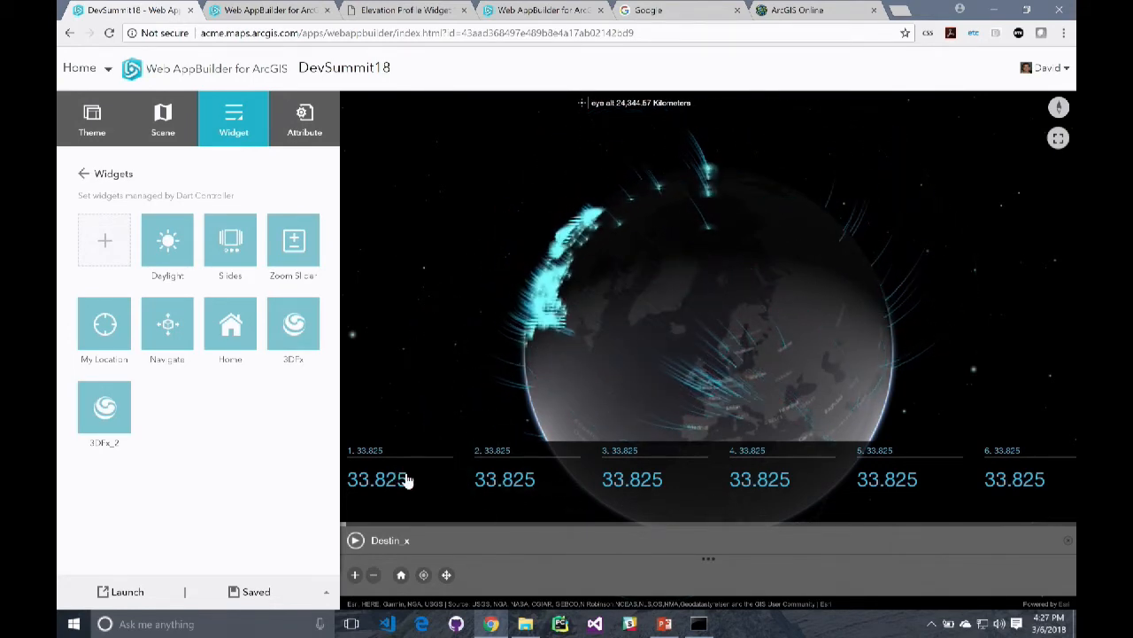
{"action": "left_click", "coordinate": [1068, 548]}
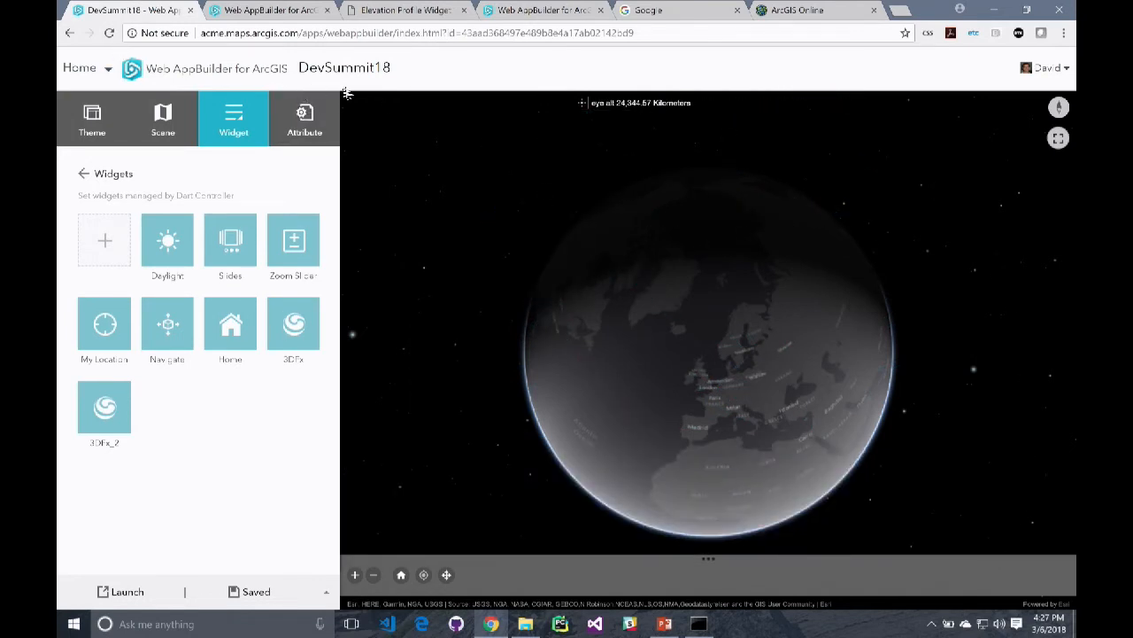
Open the Montreal 3D app for editing from the other Web AppBuilder tab and view more of its city scene
{"action": "left_click", "coordinate": [533, 13]}
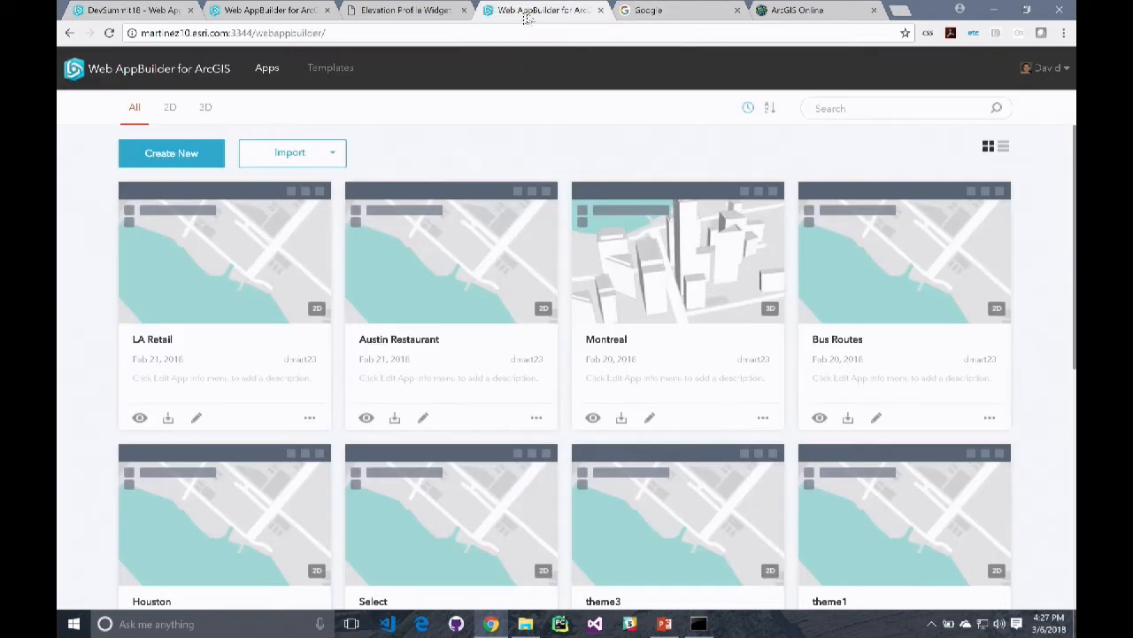
{"action": "left_click", "coordinate": [649, 417]}
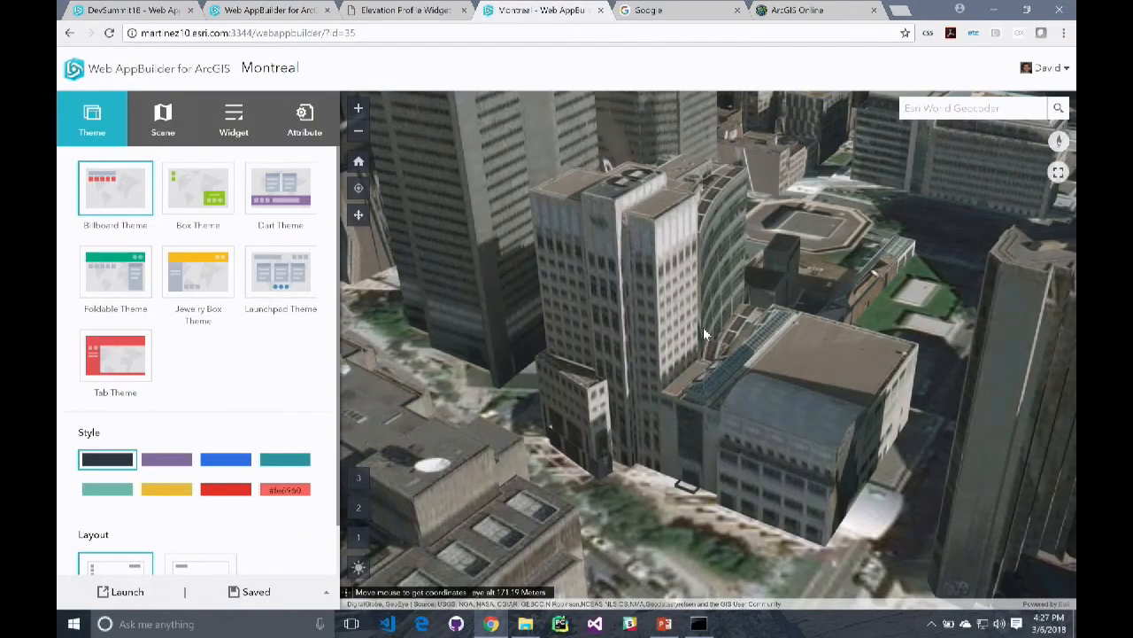
{"action": "scroll", "coordinate": [688, 337], "scroll_direction": "down", "scroll_amount": 5}
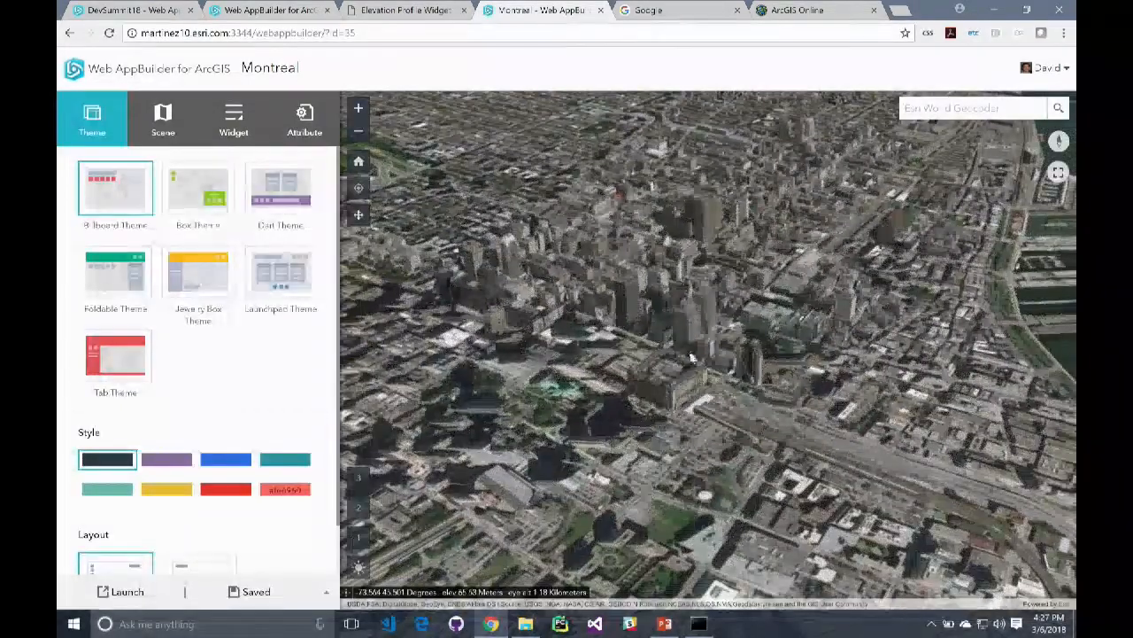
Examine Montreal's downtown buildings in the 3D scene, both close up and from a wide city overview
{"action": "left_click_drag", "start_coordinate": [694, 358], "coordinate": [716, 303]}
{"action": "scroll", "coordinate": [691, 337], "scroll_direction": "down", "scroll_amount": 4}
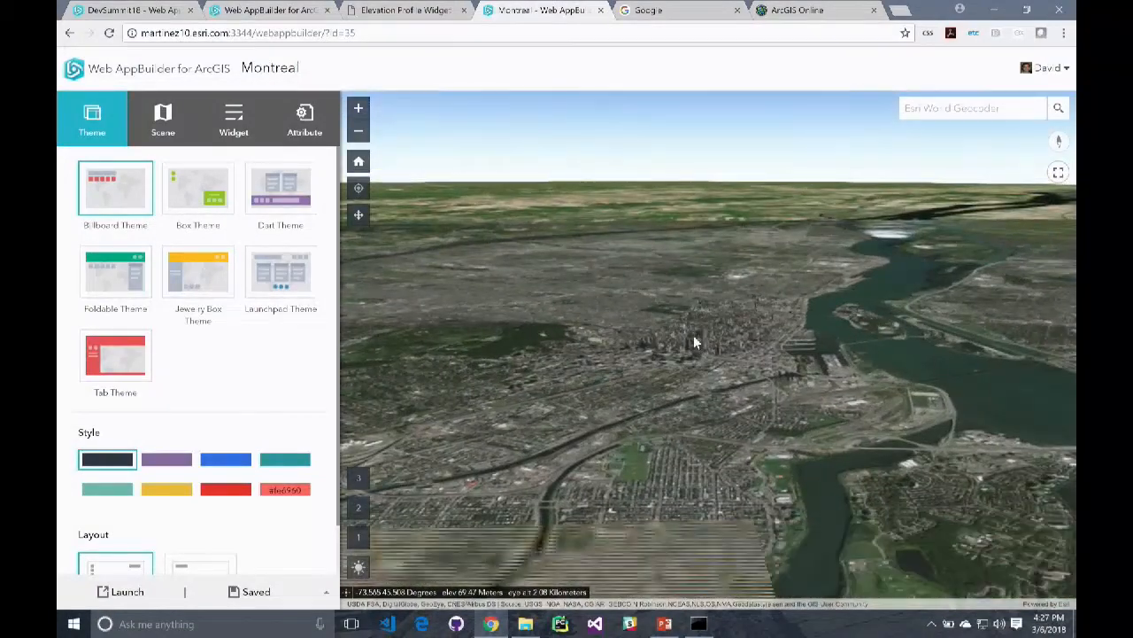
{"action": "scroll", "coordinate": [690, 347], "scroll_direction": "up", "scroll_amount": 4}
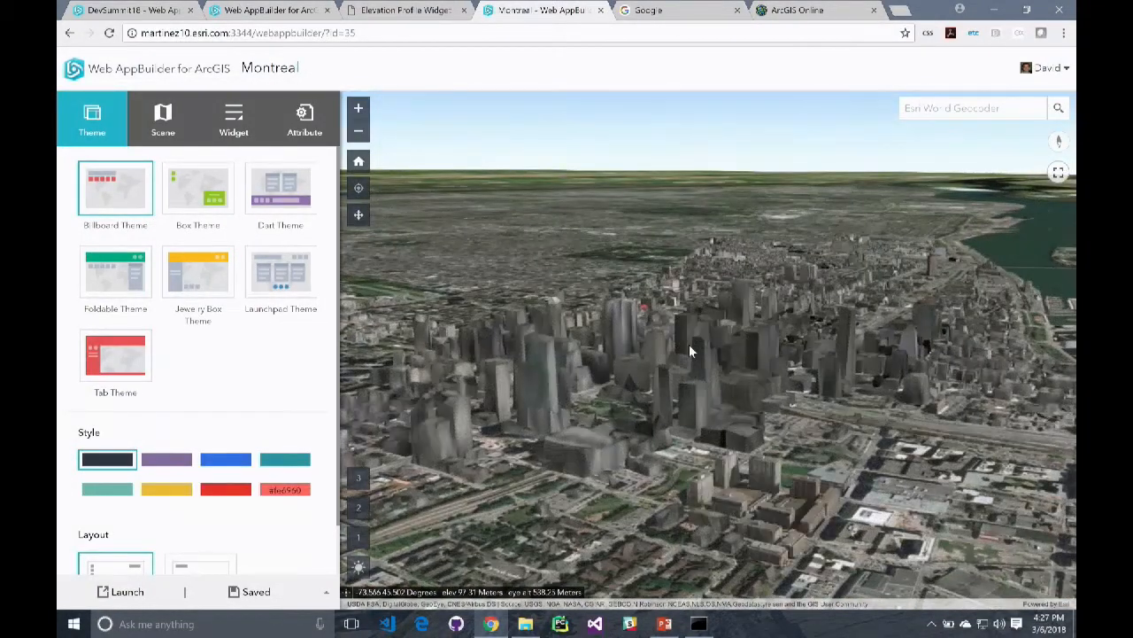
{"action": "scroll", "coordinate": [724, 406], "scroll_direction": "up", "scroll_amount": 4}
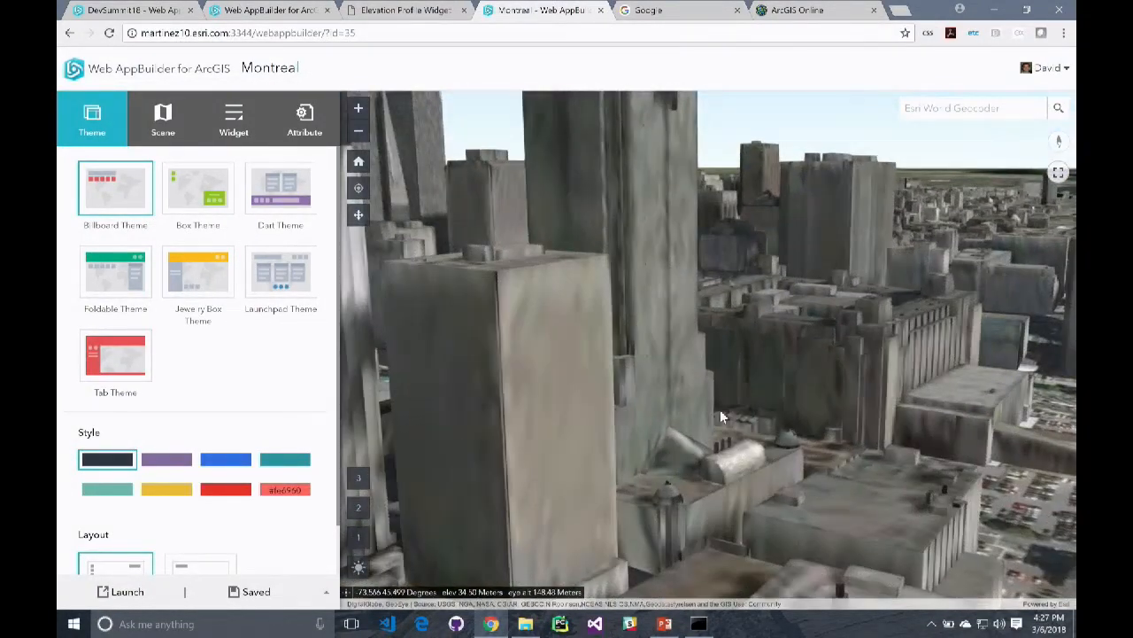
{"action": "scroll", "coordinate": [718, 435], "scroll_direction": "down", "scroll_amount": 4}
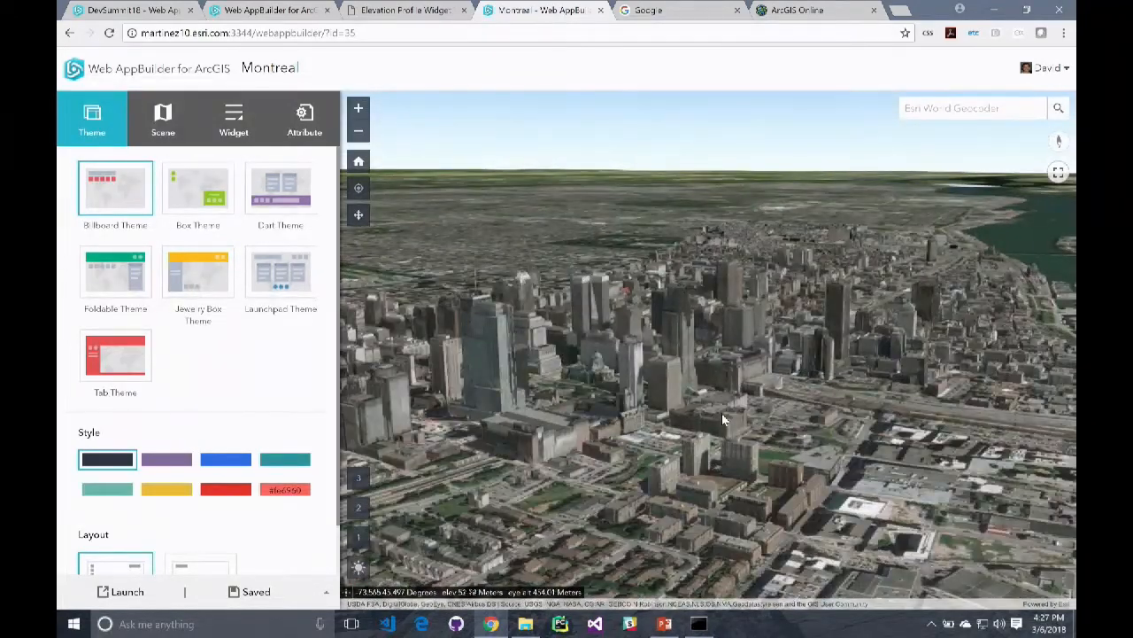
Open the Daylight widget in the Montreal app and set the time of day to 3:08 AM and finally 5:39 AM
{"action": "left_click", "coordinate": [230, 127]}
{"action": "mouse_move", "coordinate": [124, 487]}
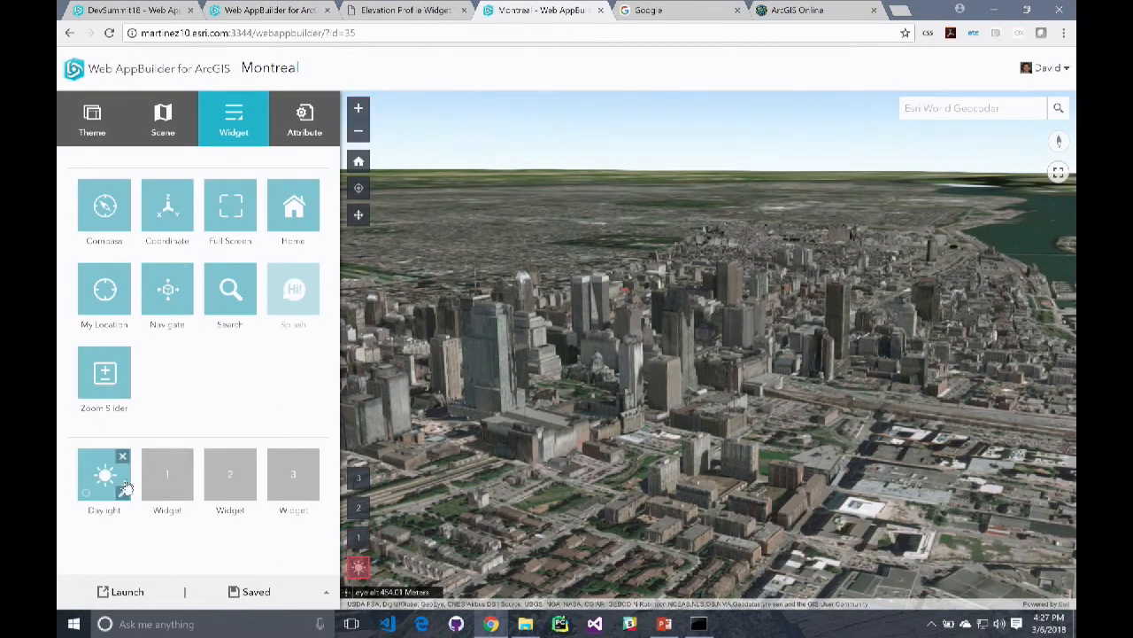
{"action": "left_click", "coordinate": [361, 571]}
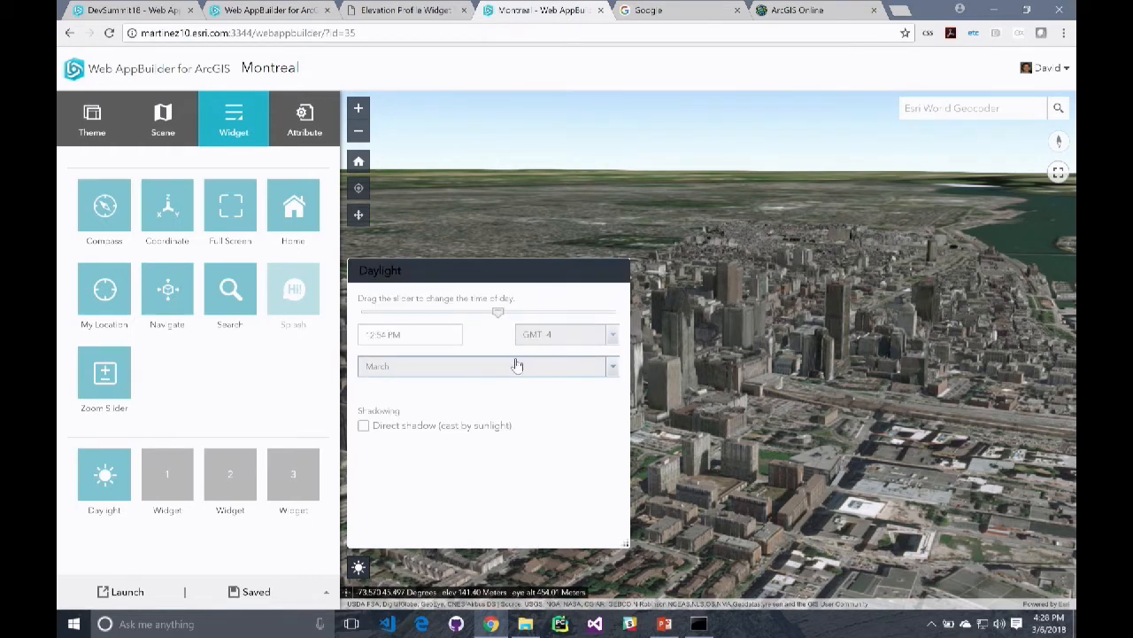
{"action": "left_click_drag", "start_coordinate": [502, 319], "coordinate": [401, 316]}
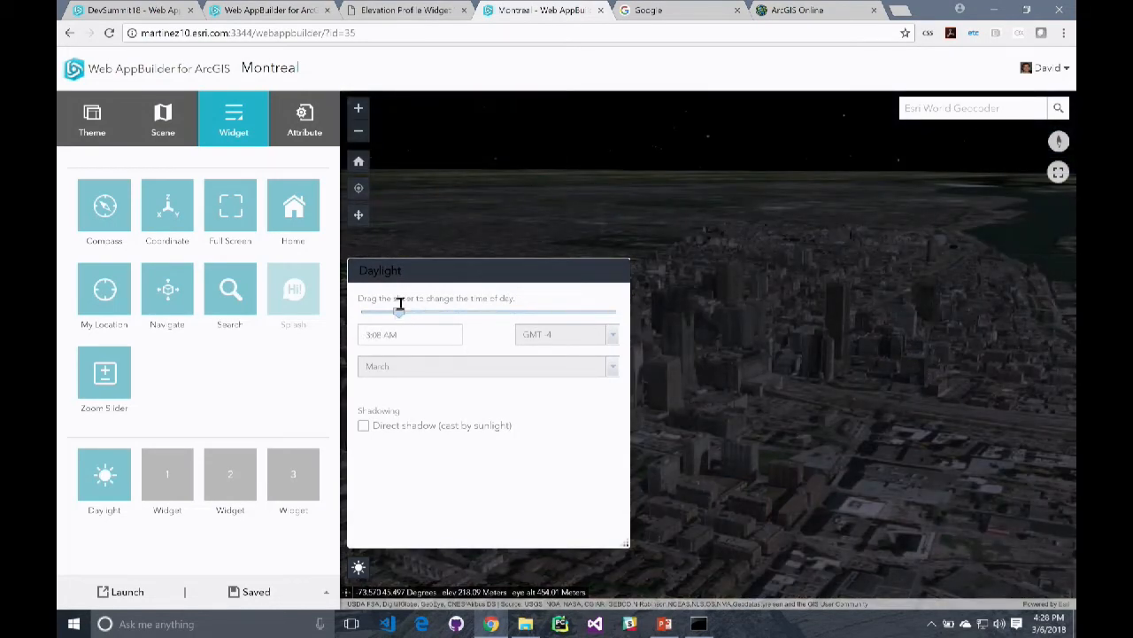
{"action": "left_click_drag", "start_coordinate": [400, 303], "coordinate": [426, 302]}
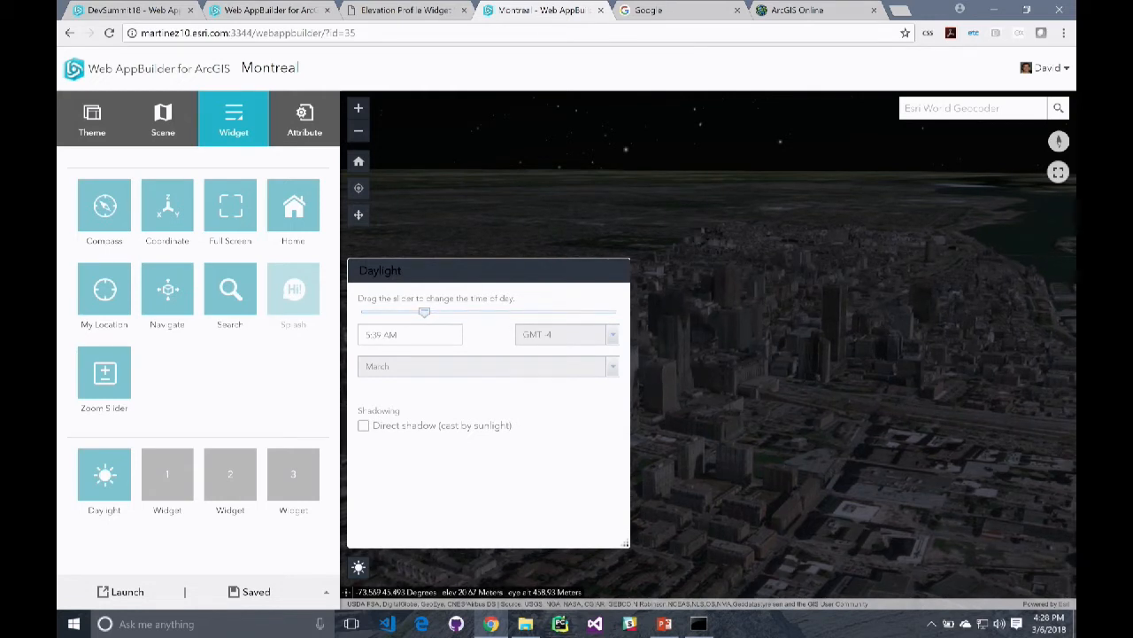
Switch to the WebAppBuilderPS_2018 presentation in PowerPoint, start the slide show from slide 19 and advance to the 2 Tiers of Customization slide
{"action": "mouse_move", "coordinate": [665, 627]}
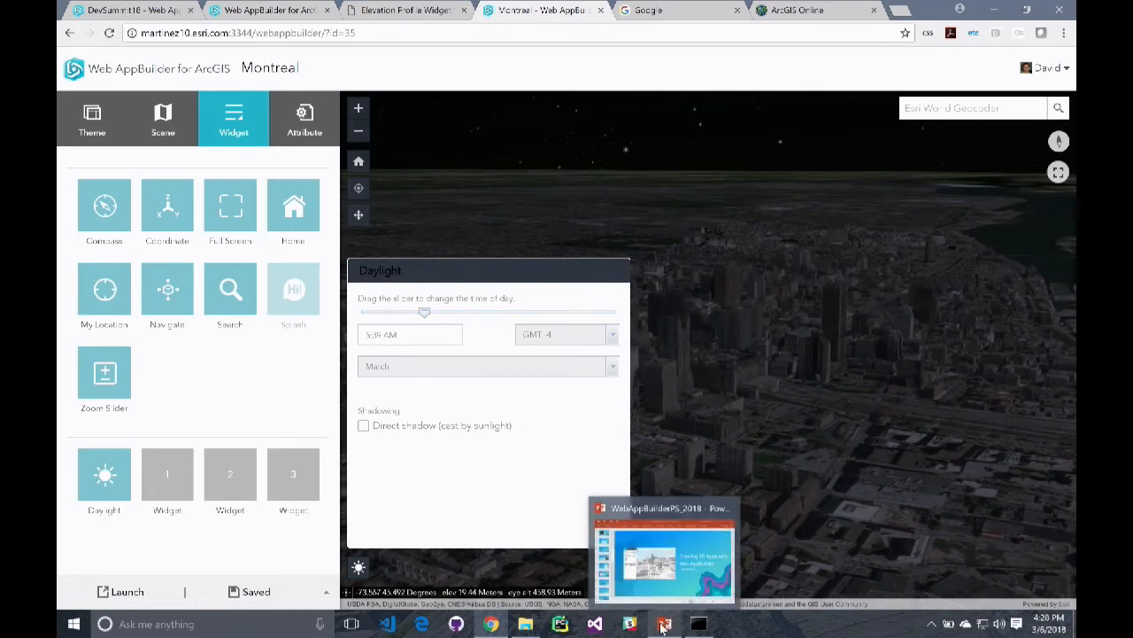
{"action": "left_click", "coordinate": [671, 630]}
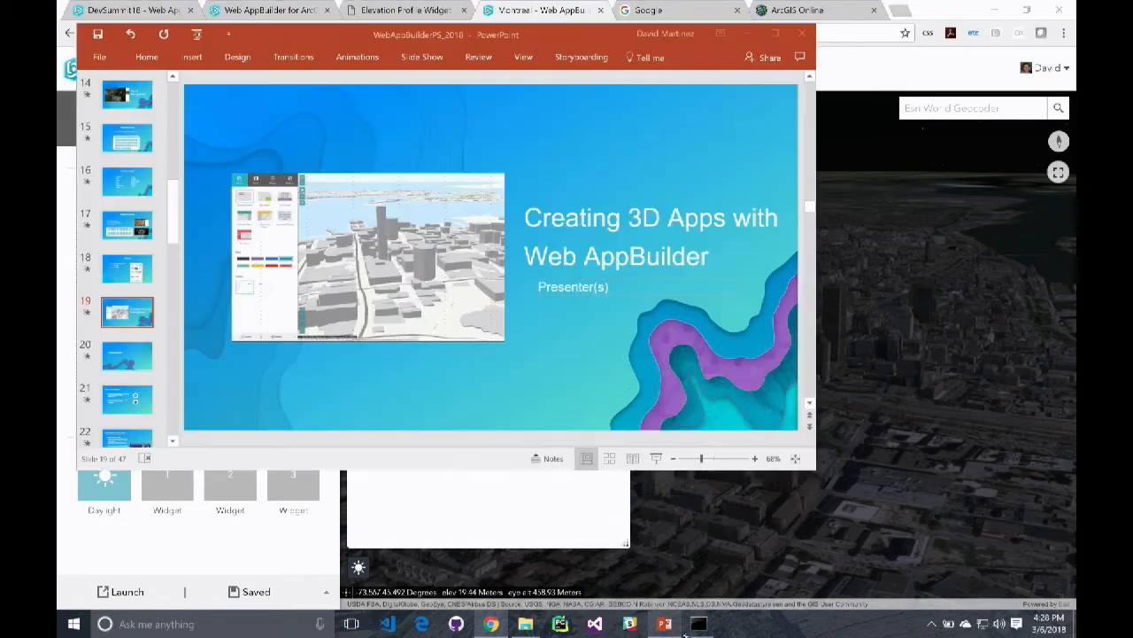
{"action": "left_click", "coordinate": [655, 459]}
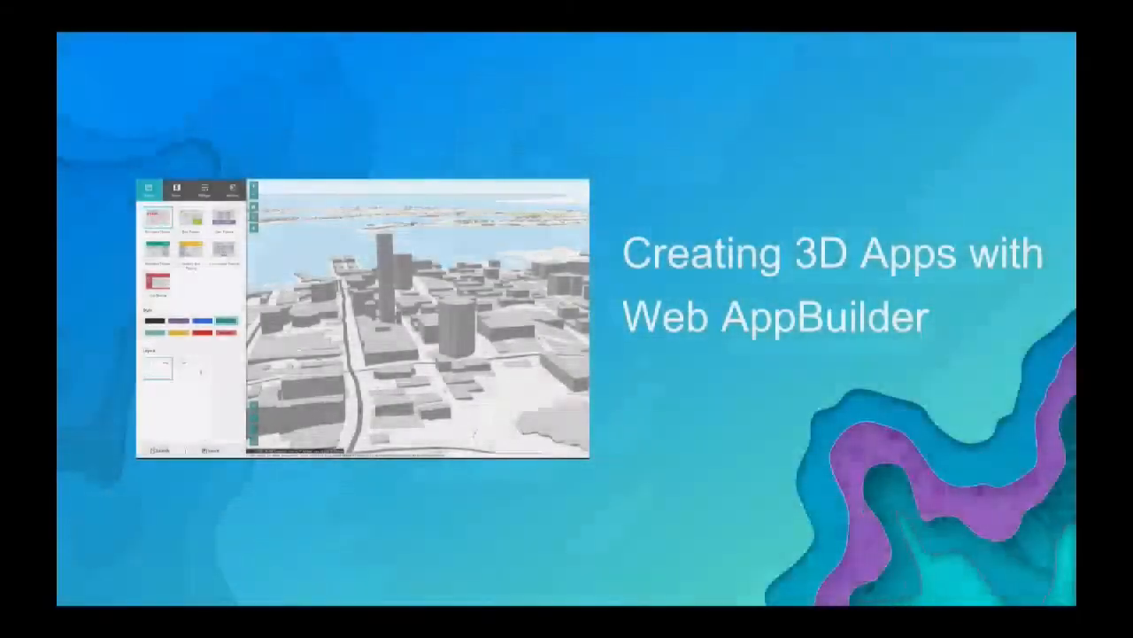
{"action": "key", "text": "Right"}
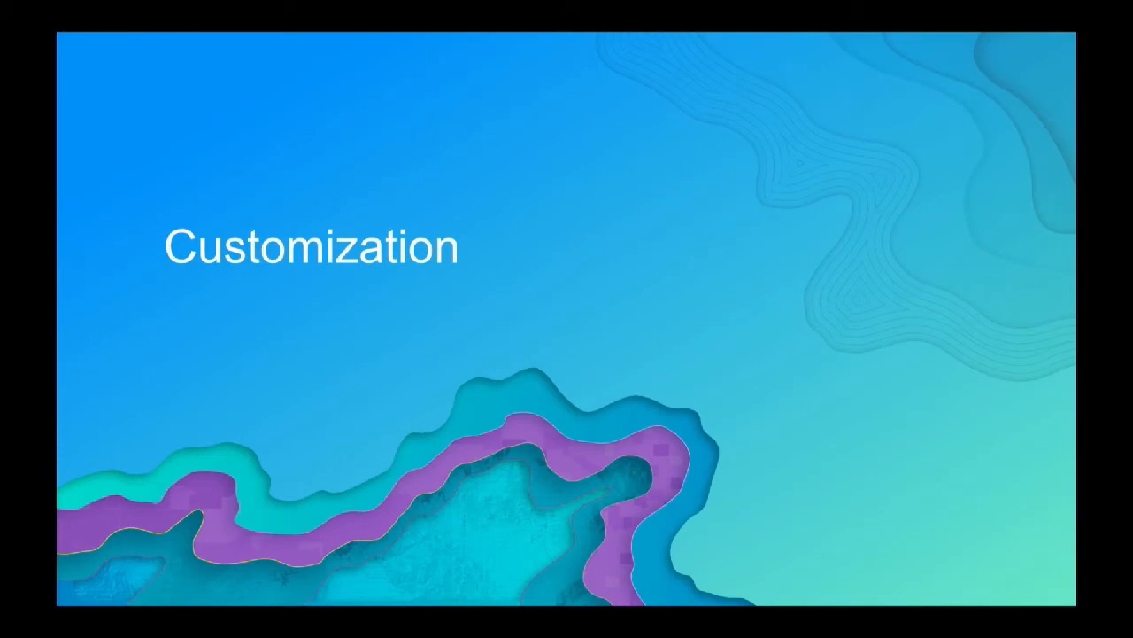
{"action": "key", "text": "Right"}
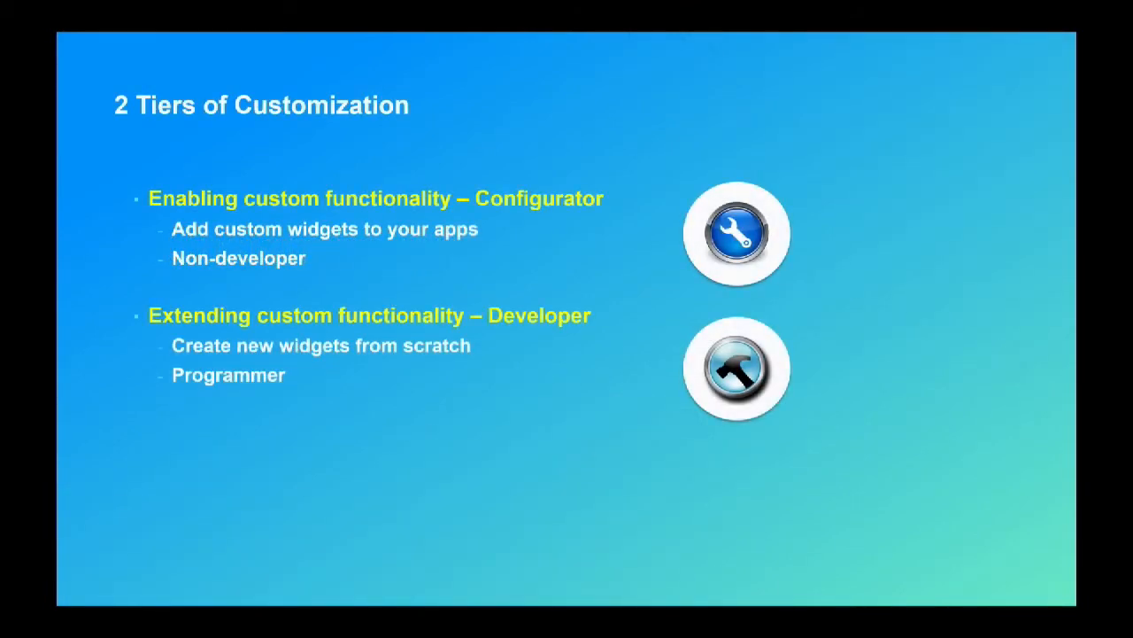
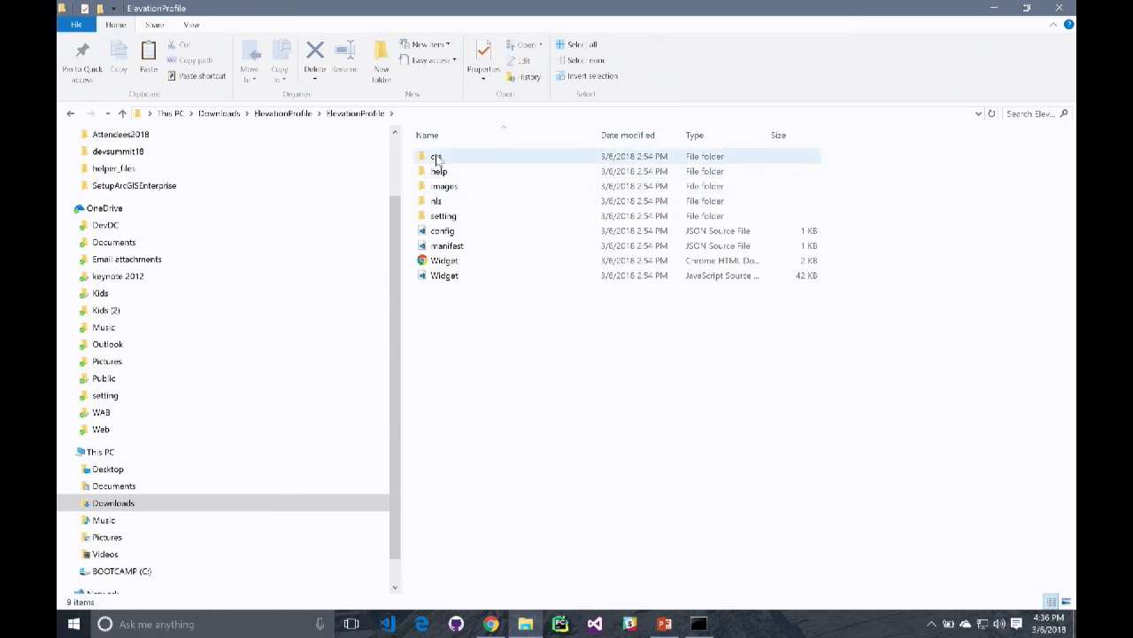
Copy the inner ElevationProfile widget folder from Downloads\ElevationProfile
{"action": "left_click", "coordinate": [123, 114]}
{"action": "right_click", "coordinate": [467, 162]}
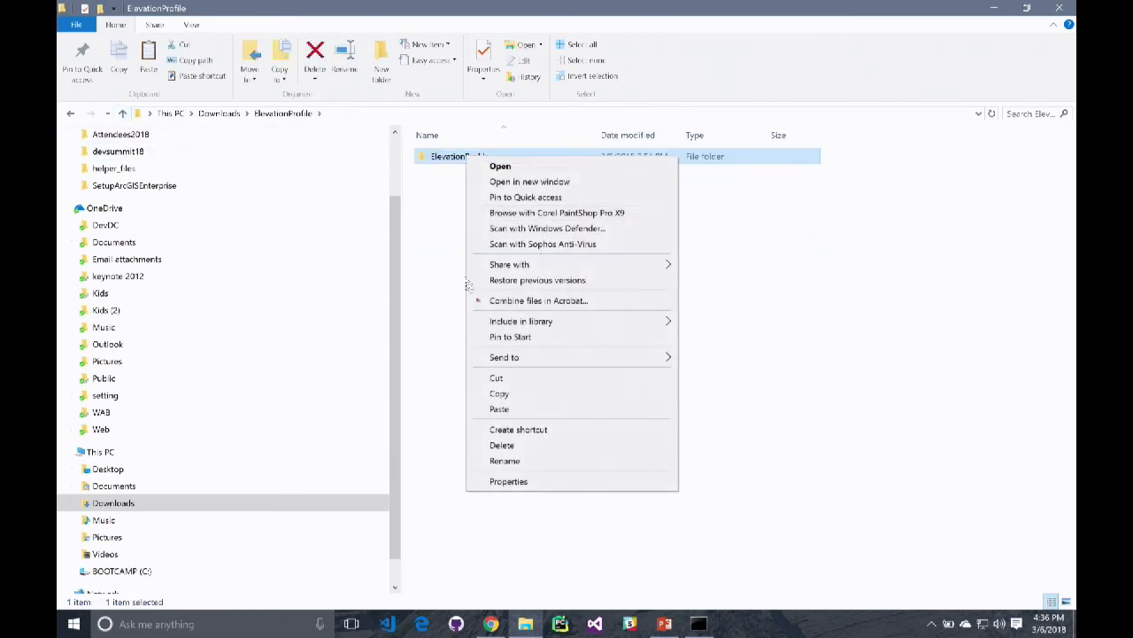
{"action": "left_click", "coordinate": [505, 394]}
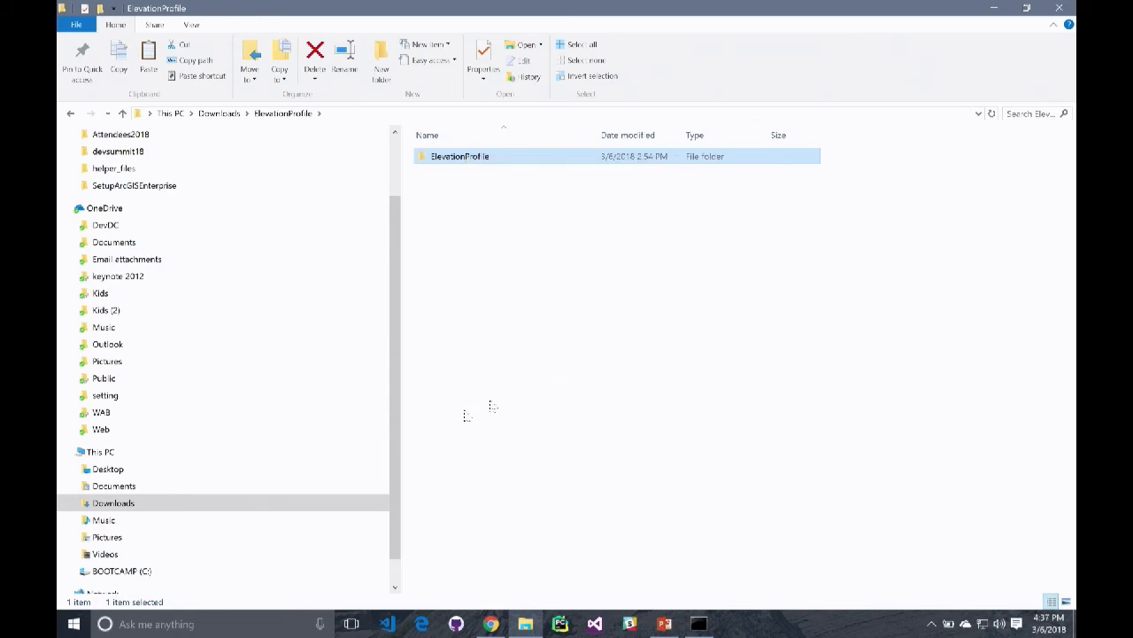
Find and open the WAB2.7 folder in Documents
{"action": "left_click", "coordinate": [132, 487]}
{"action": "scroll", "coordinate": [518, 336], "scroll_direction": "down", "scroll_amount": 15}
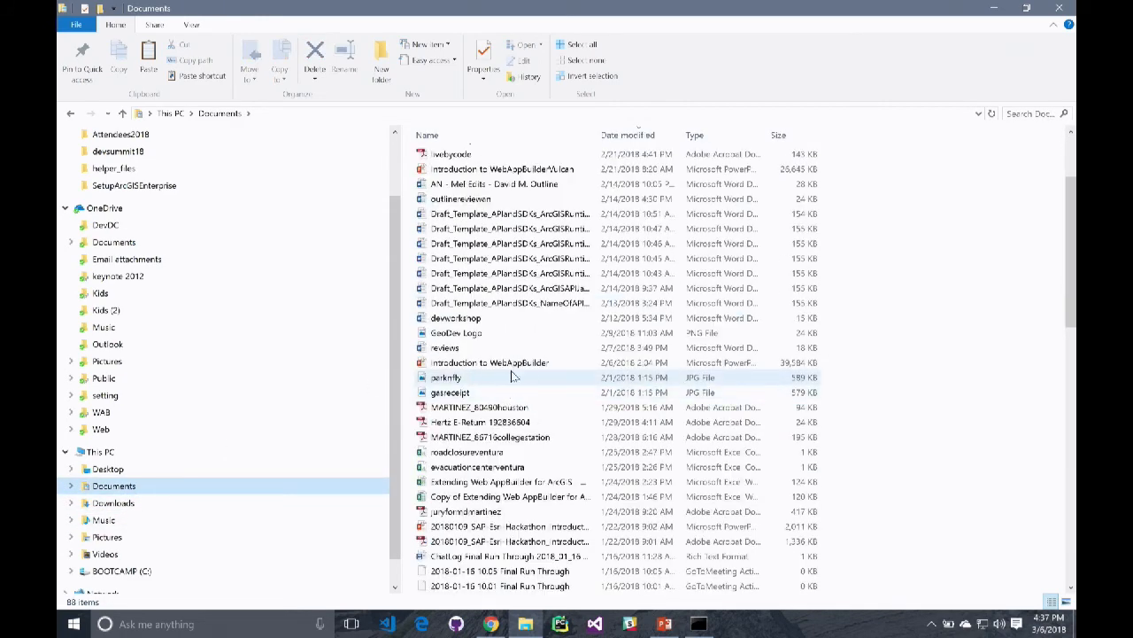
{"action": "scroll", "coordinate": [504, 399], "scroll_direction": "down", "scroll_amount": 4}
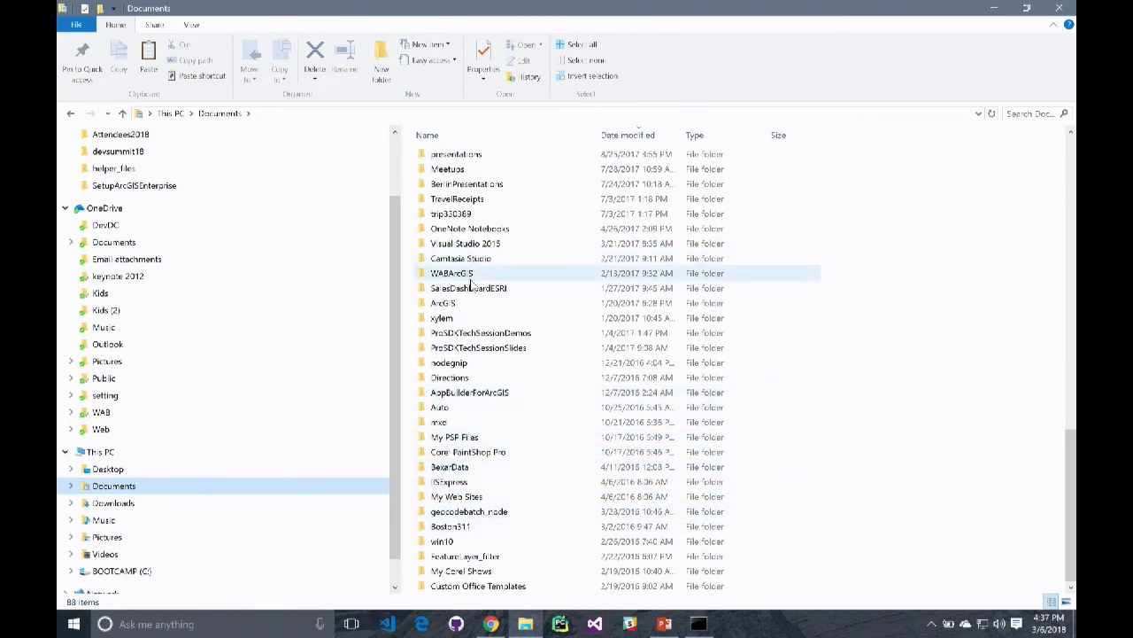
{"action": "scroll", "coordinate": [471, 285], "scroll_direction": "up", "scroll_amount": 5}
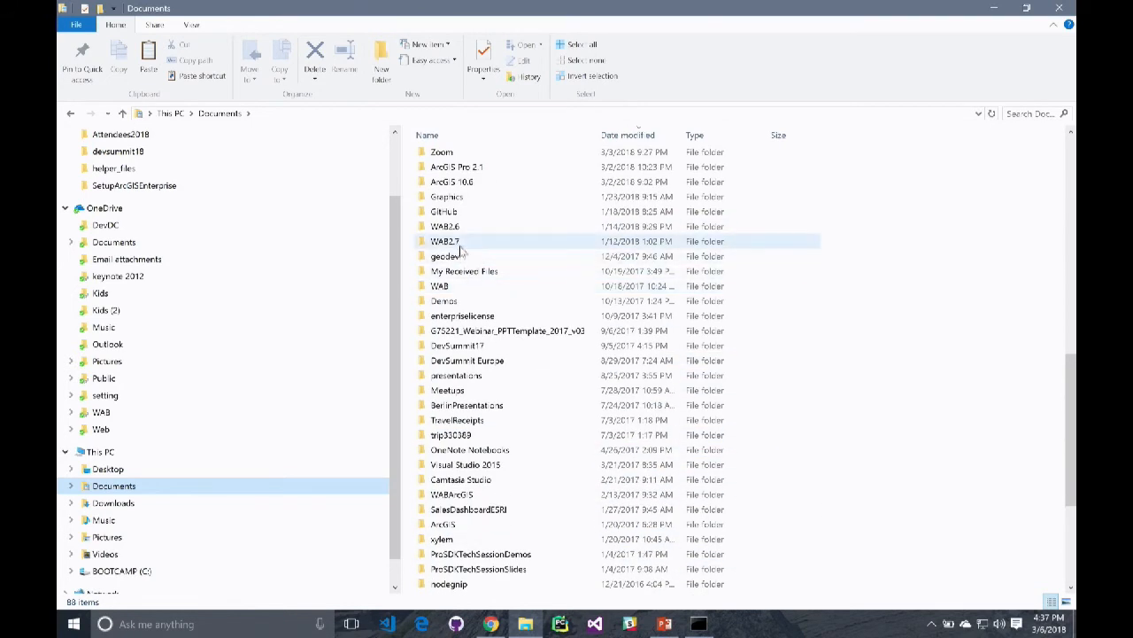
{"action": "double_click", "coordinate": [453, 242]}
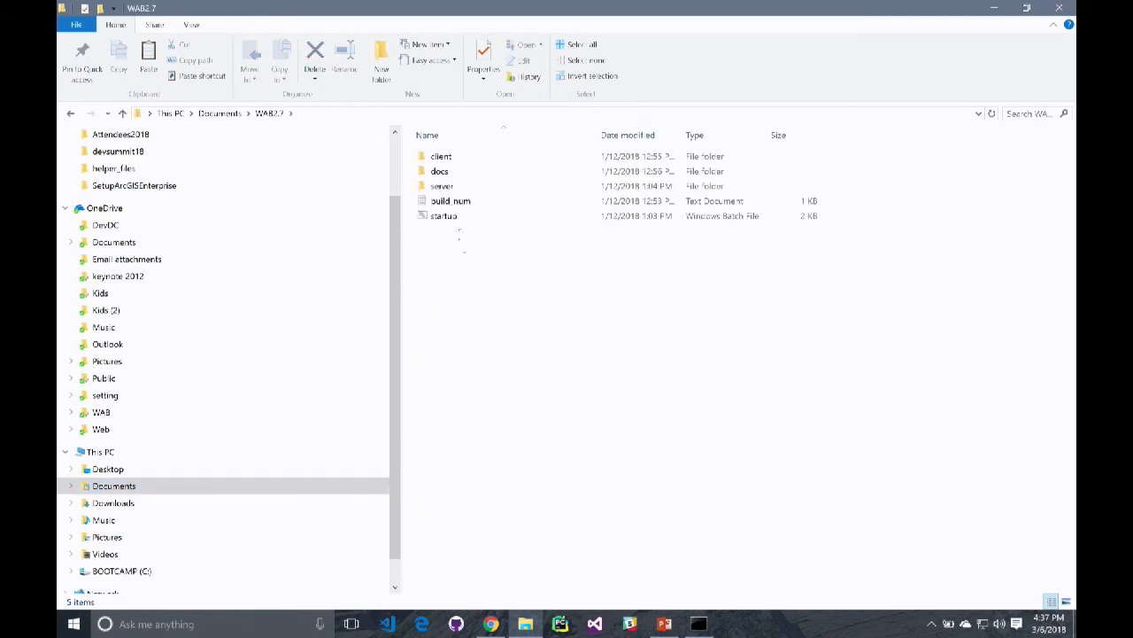
Paste the ElevationProfile folder into the client\stemapp\widgets folder of WAB2.7
{"action": "double_click", "coordinate": [443, 157]}
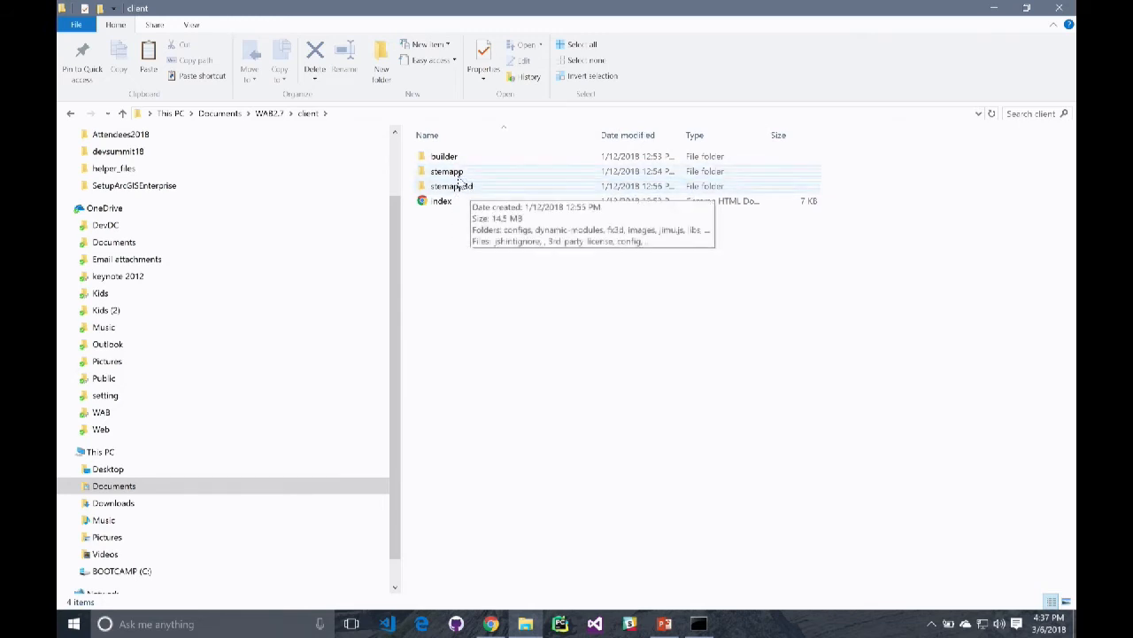
{"action": "double_click", "coordinate": [456, 174]}
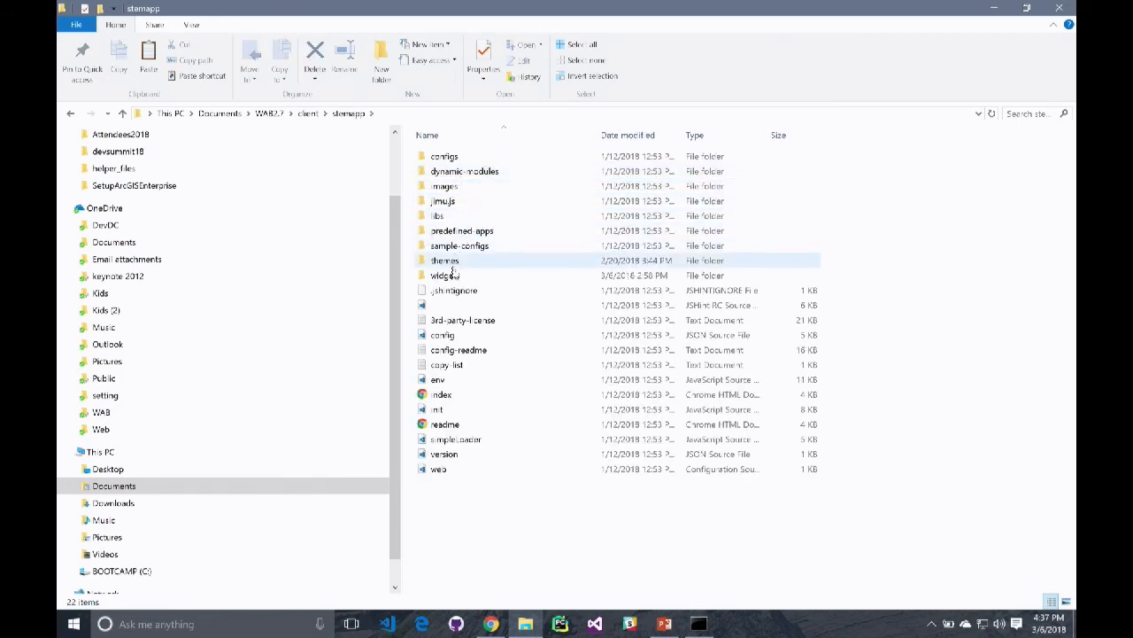
{"action": "double_click", "coordinate": [584, 275]}
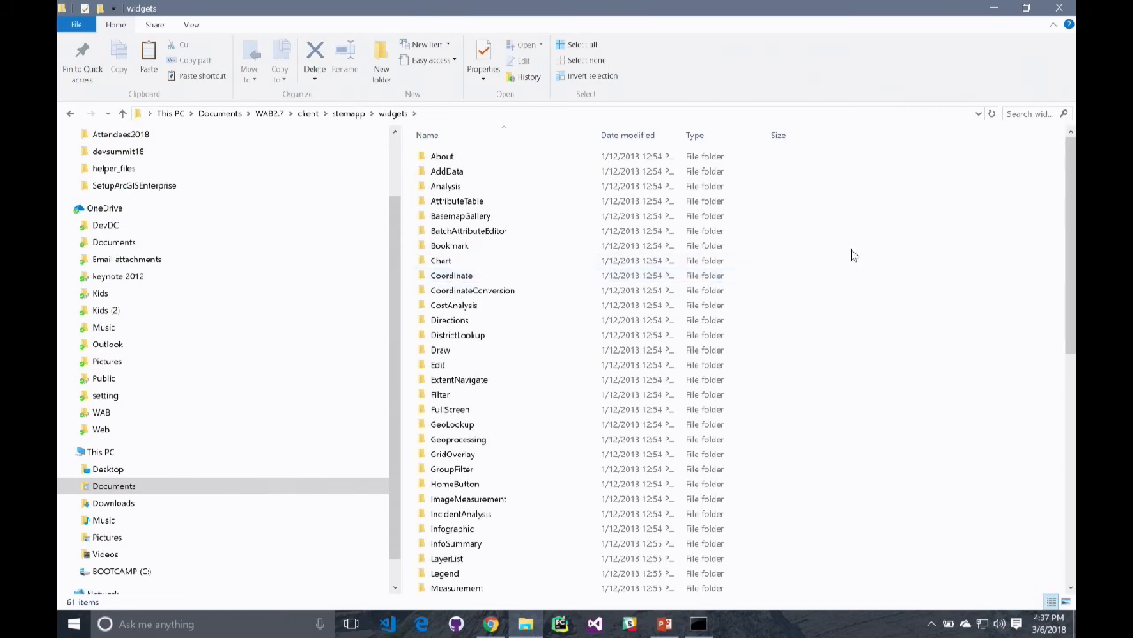
{"action": "right_click", "coordinate": [851, 249]}
{"action": "left_click", "coordinate": [886, 346]}
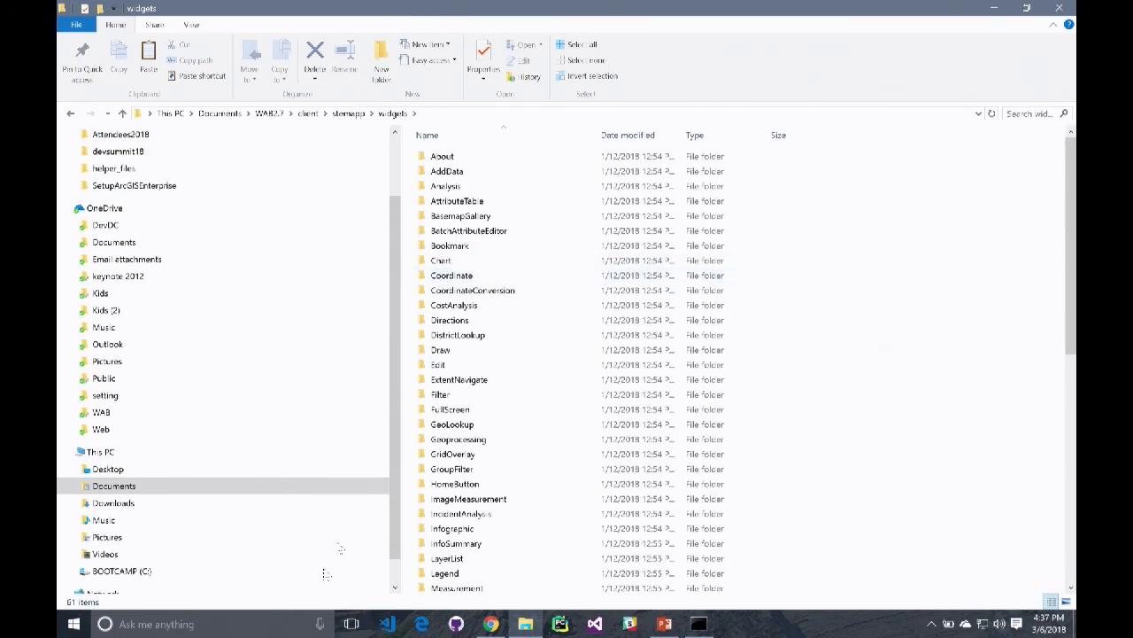
Check the Web AppBuilder server console, and load the Web AppBuilder app list in Chrome by removing the app id from the Montreal address
{"action": "left_click", "coordinate": [699, 624]}
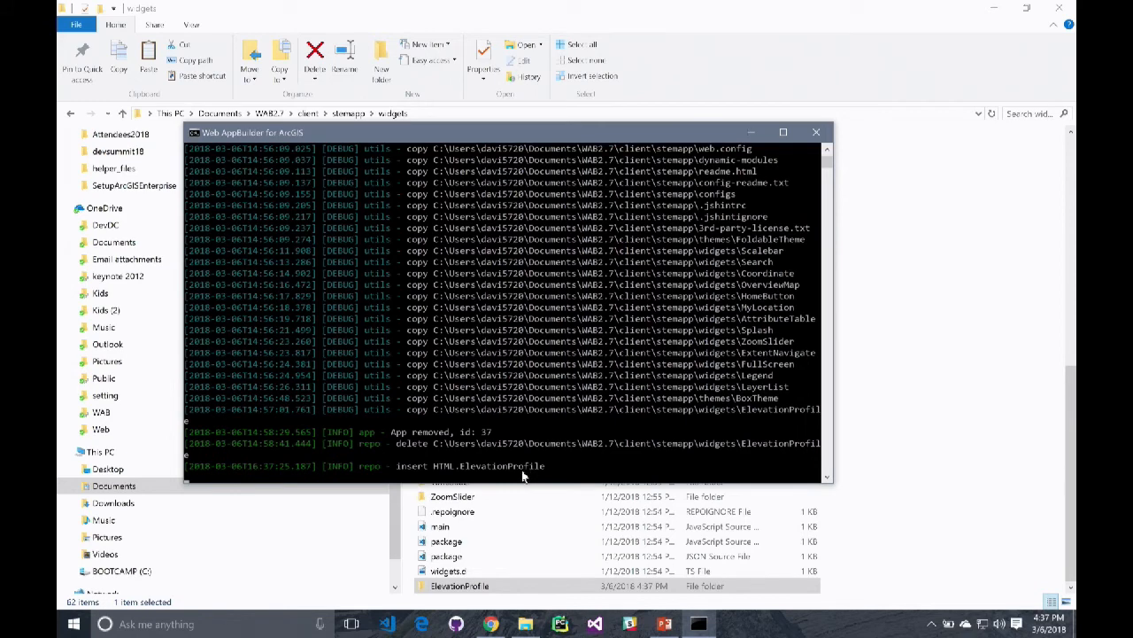
{"action": "left_click", "coordinate": [491, 624]}
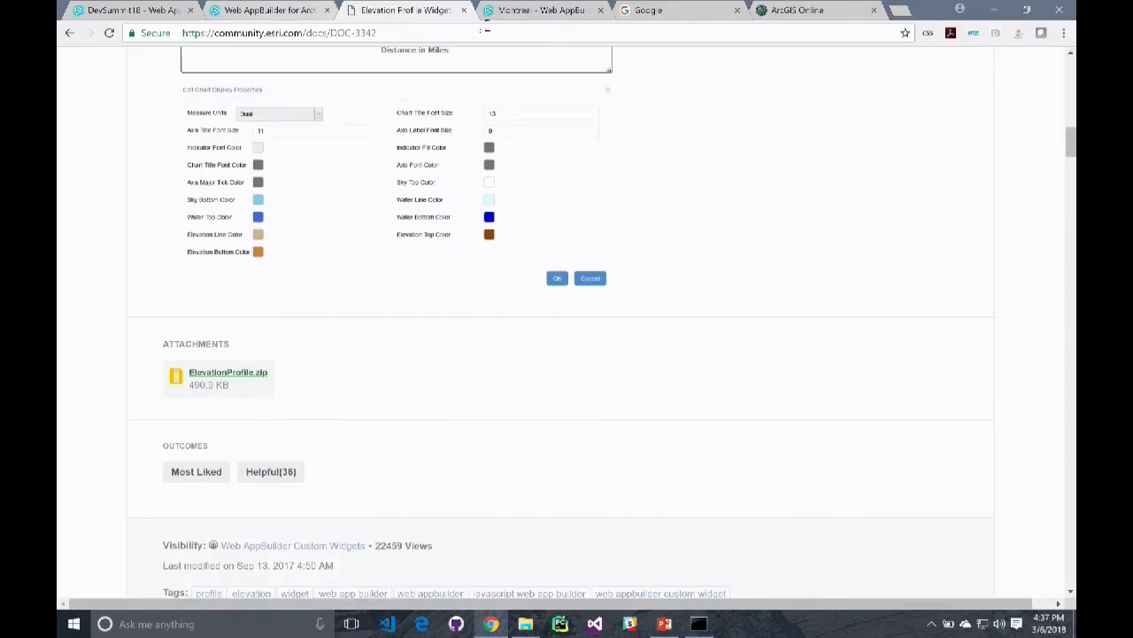
{"action": "left_click", "coordinate": [523, 12]}
{"action": "left_click_drag", "start_coordinate": [324, 32], "coordinate": [597, 32]}
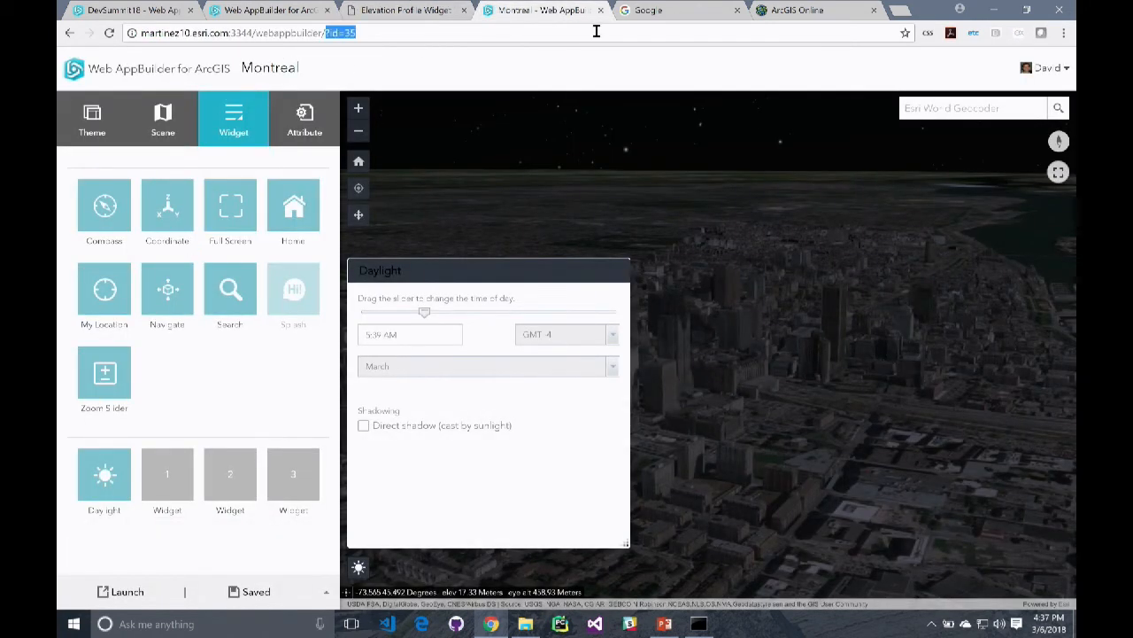
{"action": "key", "text": "BackSpace"}
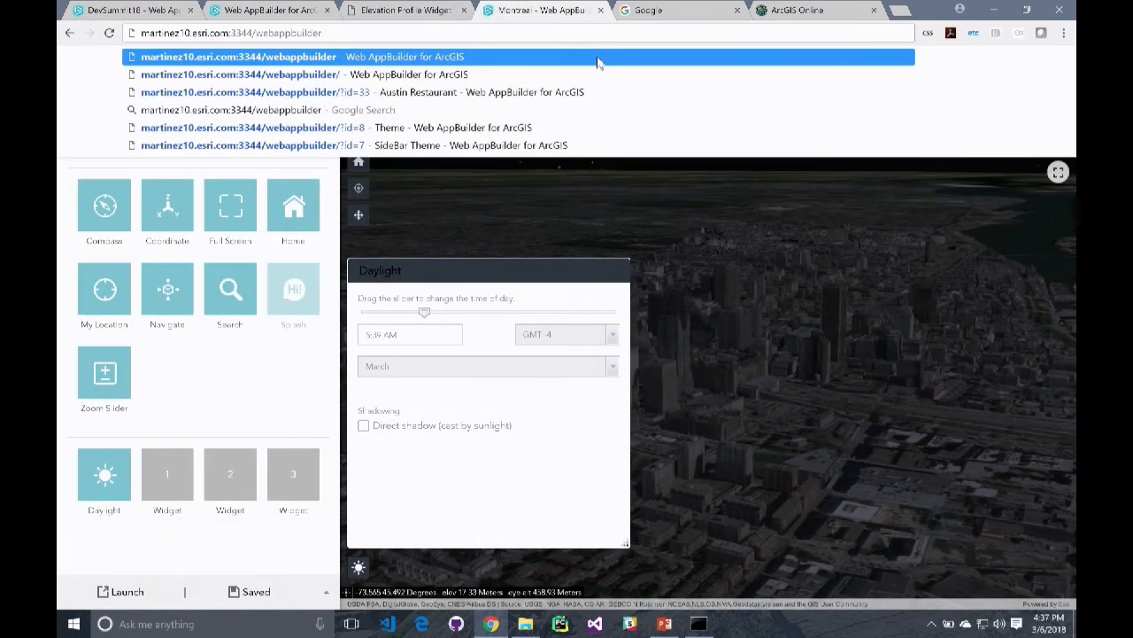
{"action": "key", "text": "Return"}
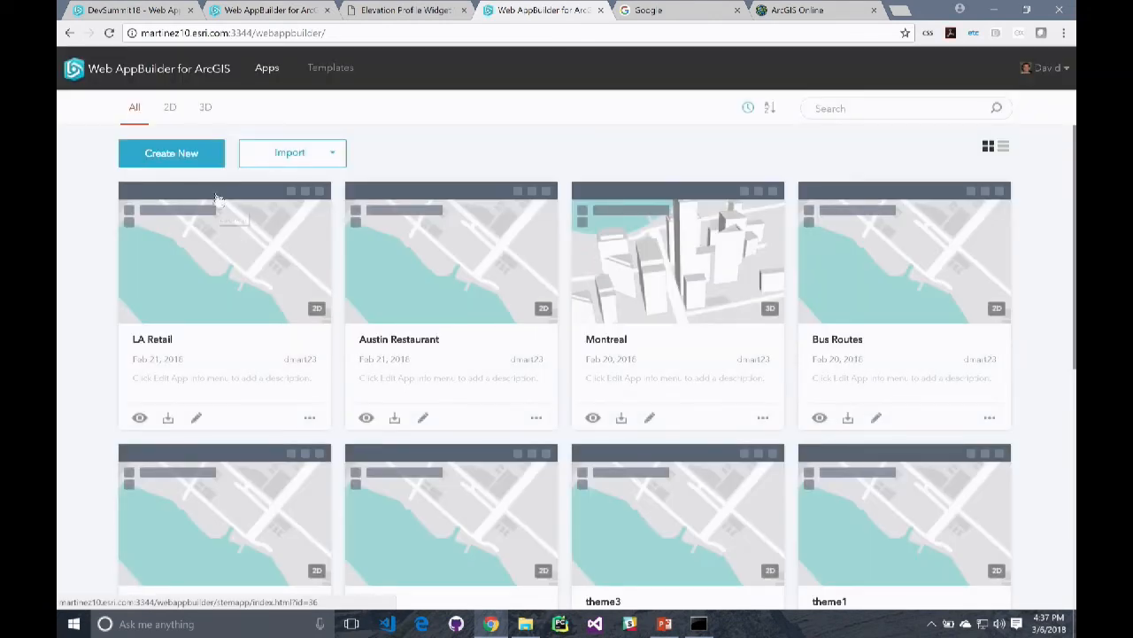
Create a new web app from the Default (2D) template with the title Devsummit2018
{"action": "left_click", "coordinate": [167, 151]}
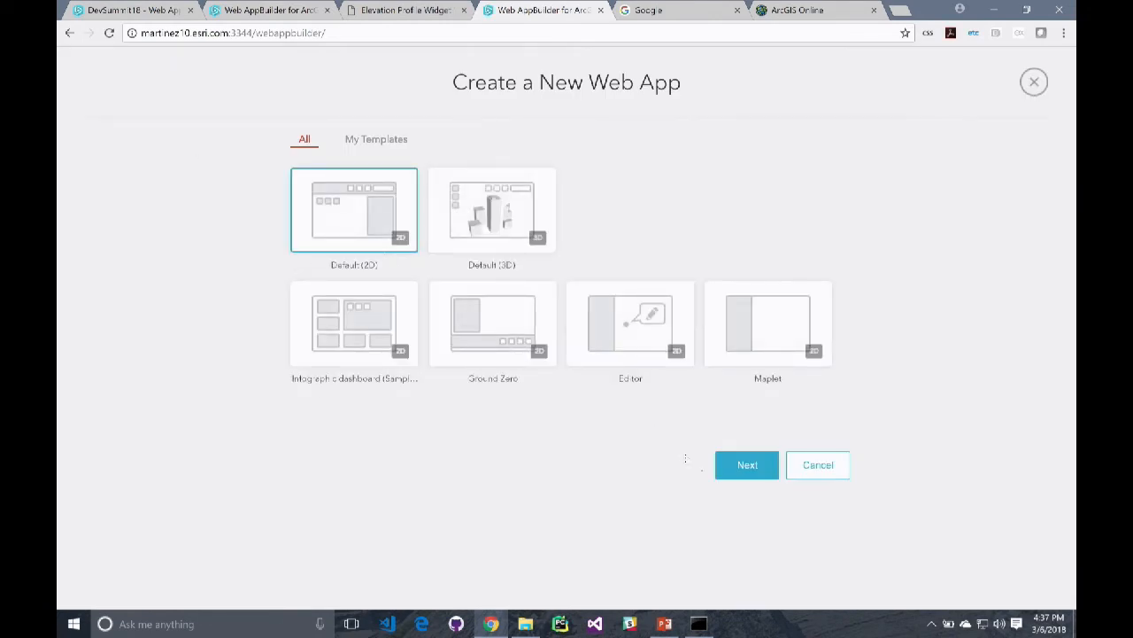
{"action": "left_click", "coordinate": [742, 464]}
{"action": "type", "text": "DevSummit2018"}
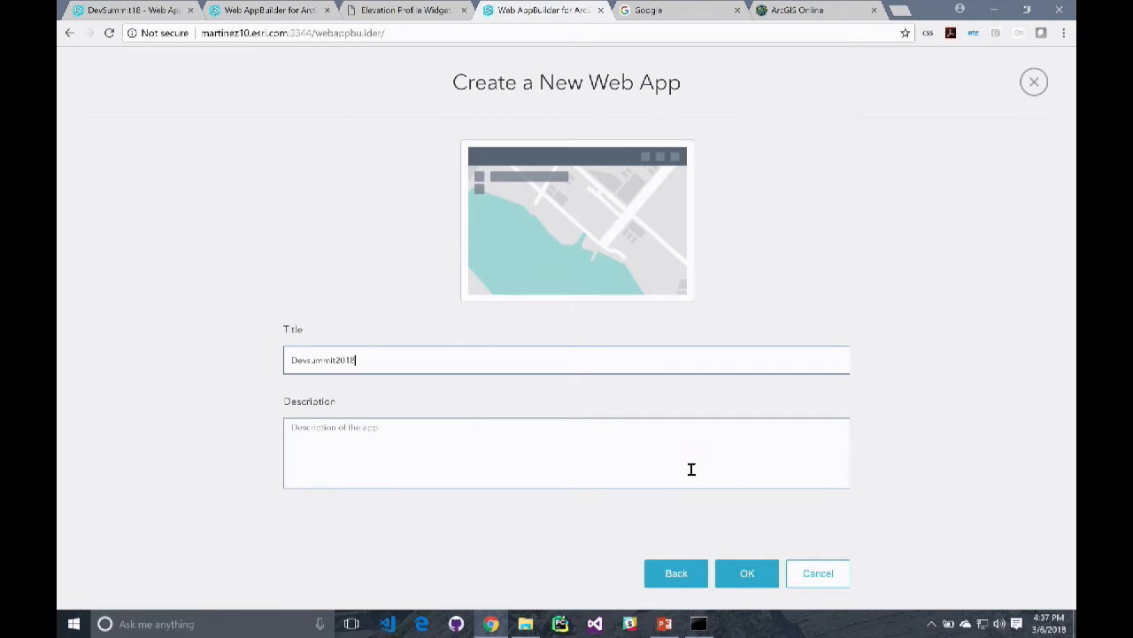
{"action": "left_click", "coordinate": [744, 573]}
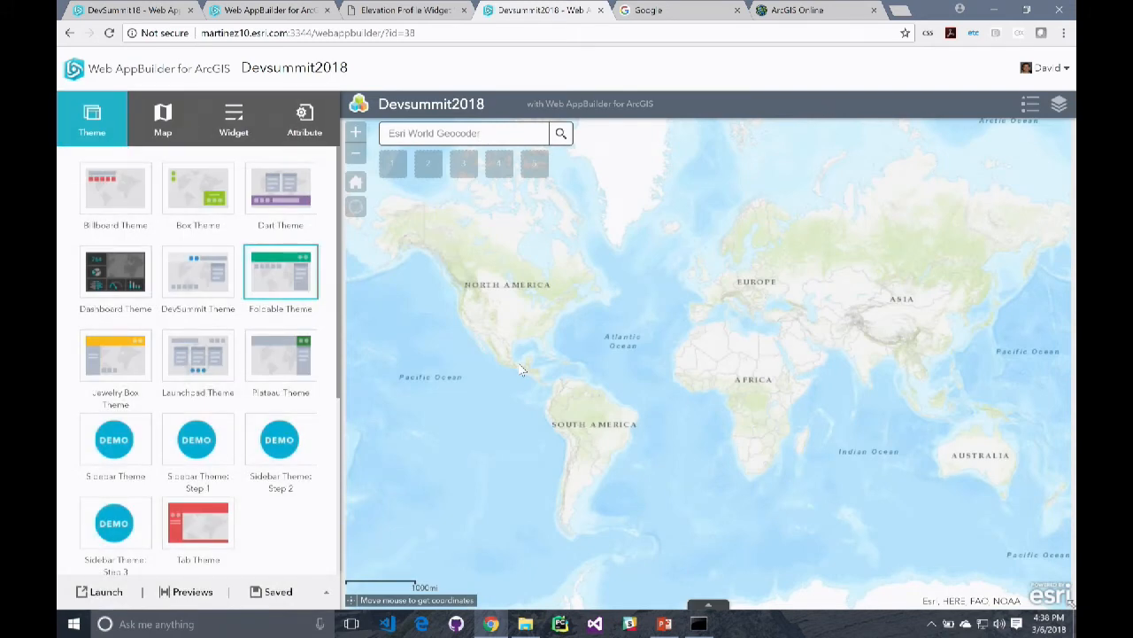
Add the custom Elevation Profile widget to the Devsummit2018 app's header controller
{"action": "left_click", "coordinate": [234, 129]}
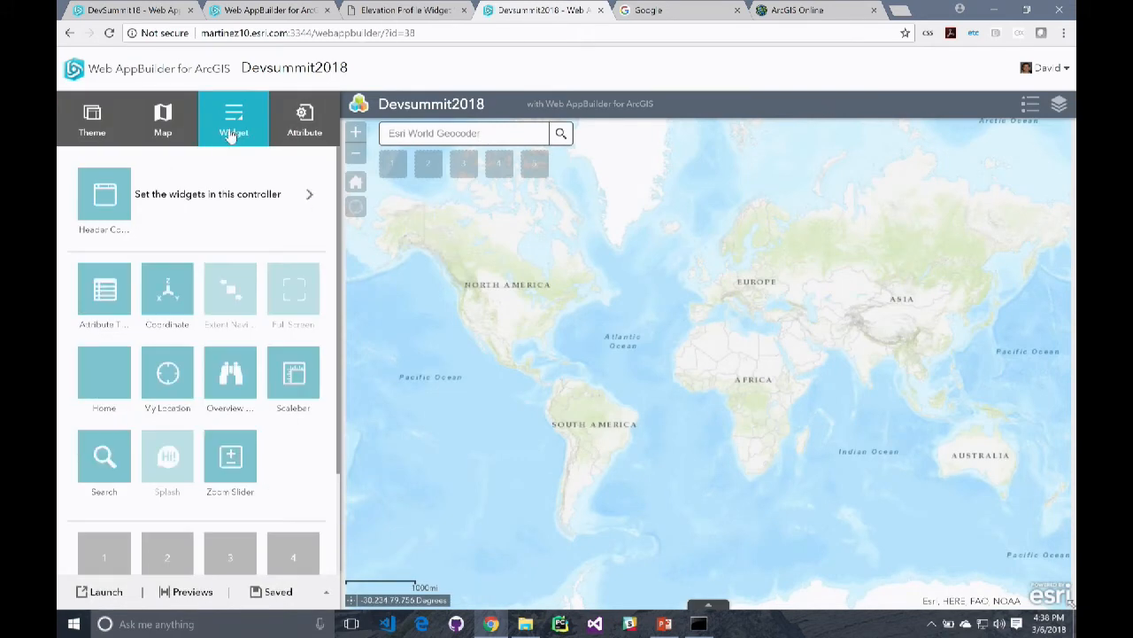
{"action": "left_click", "coordinate": [220, 193]}
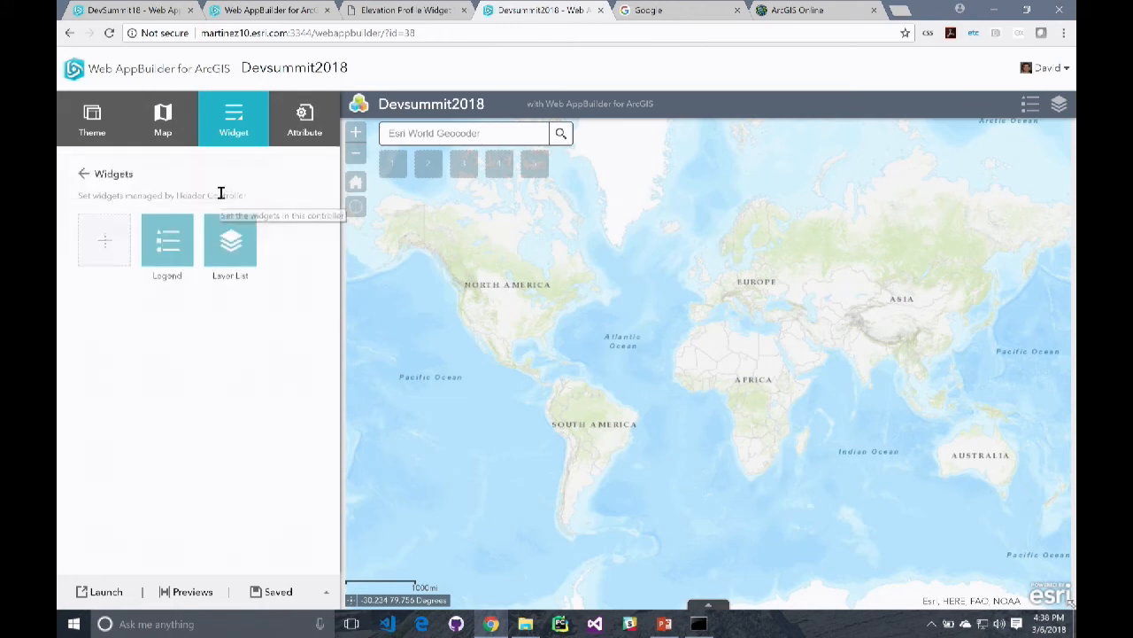
{"action": "left_click", "coordinate": [118, 251]}
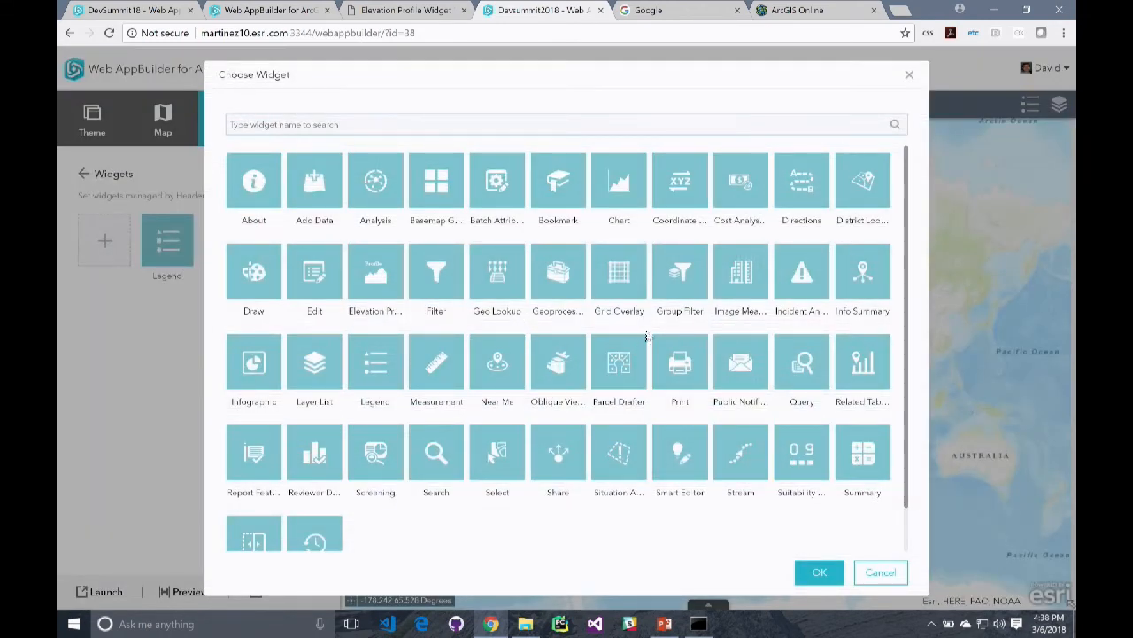
{"action": "left_click", "coordinate": [379, 292]}
{"action": "left_click", "coordinate": [819, 572]}
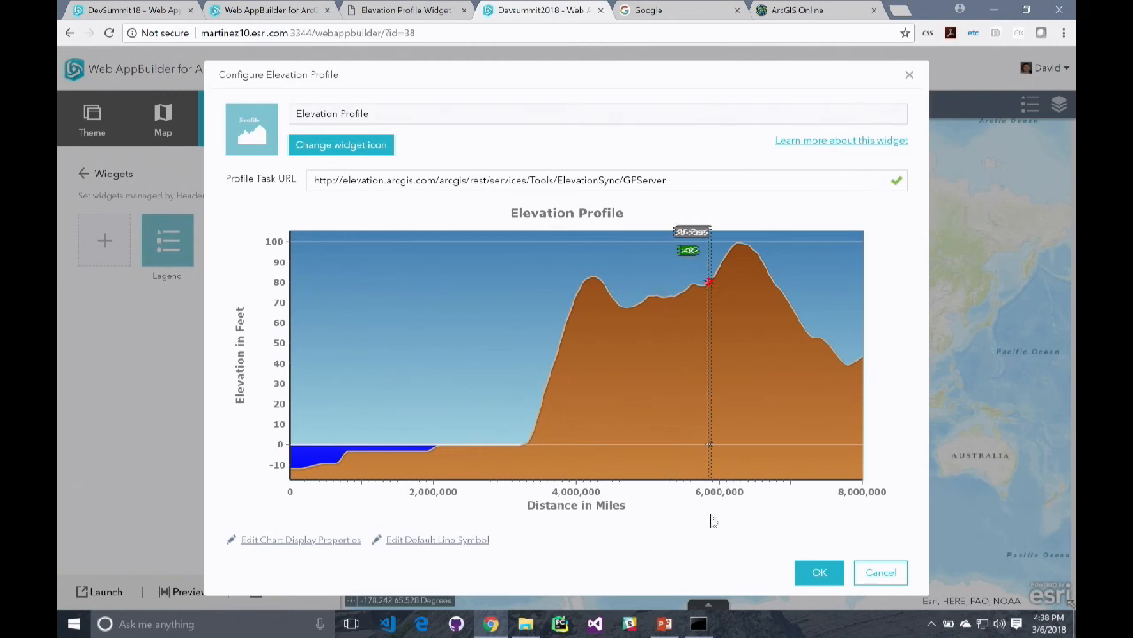
Review the Elevation Profile widget's chart display properties and accept its default configuration
{"action": "left_click", "coordinate": [338, 542]}
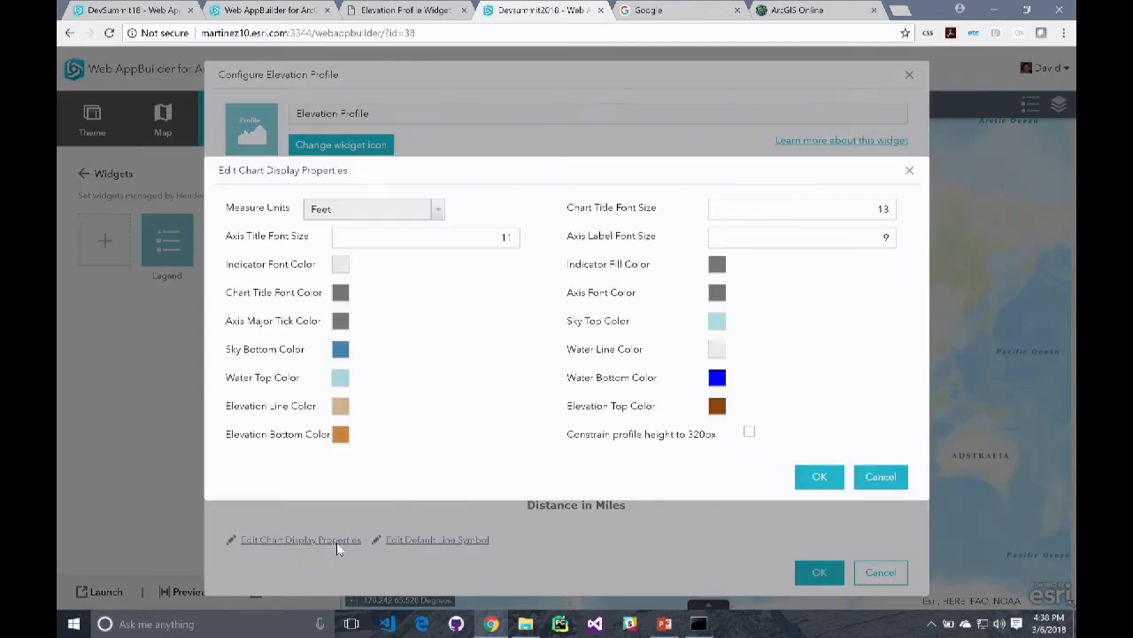
{"action": "left_click", "coordinate": [820, 478]}
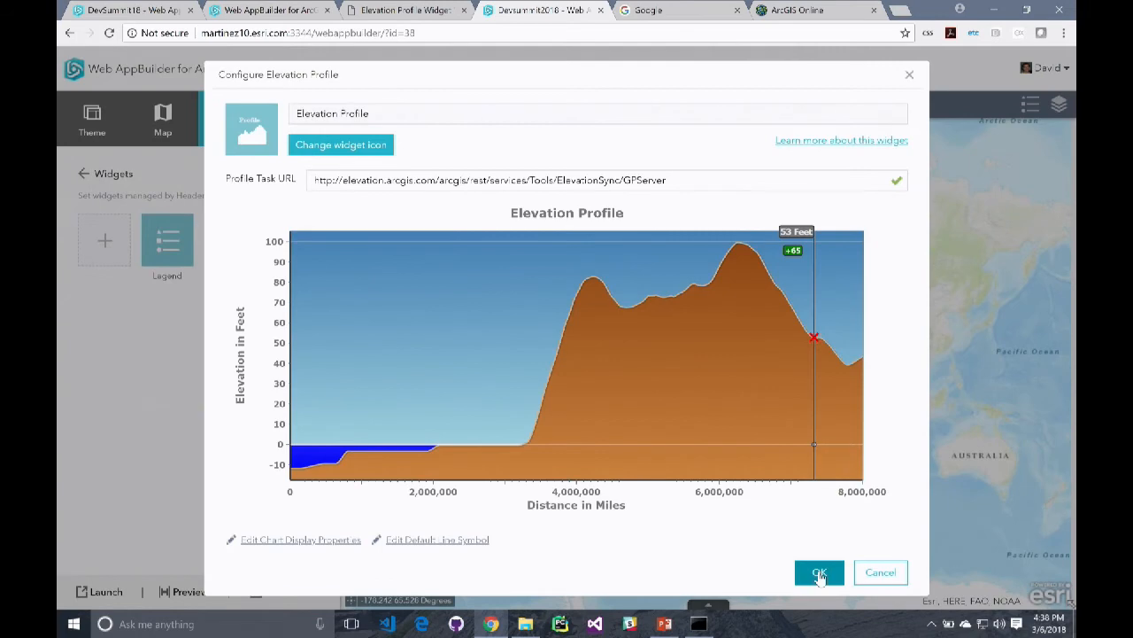
{"action": "left_click", "coordinate": [819, 572]}
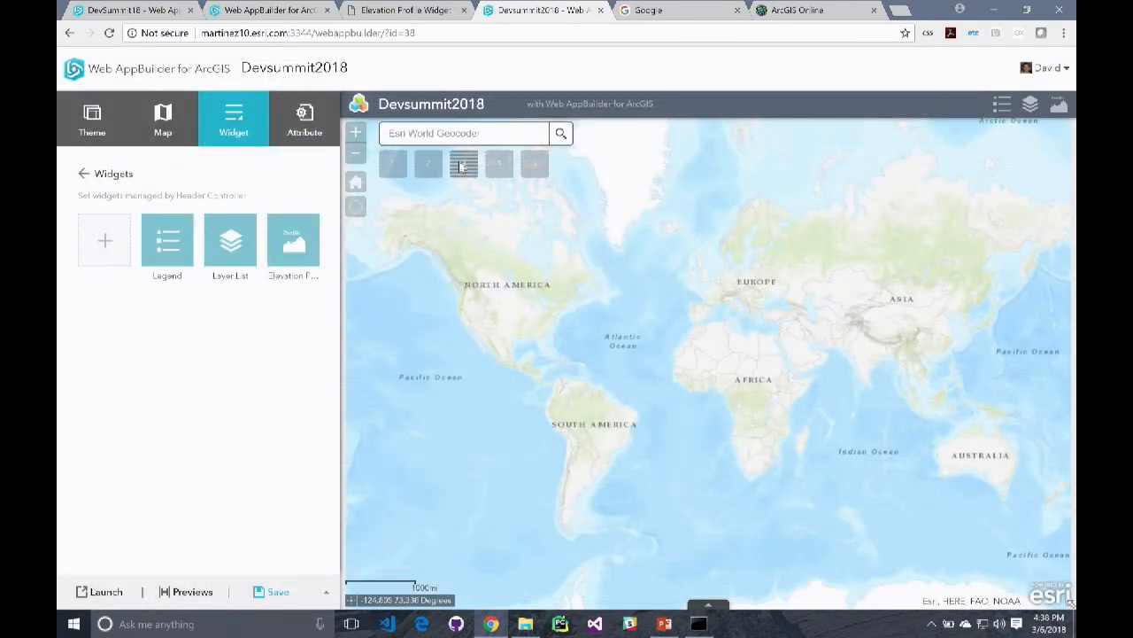
Search the app's map for denver,co
{"action": "type", "text": "denver,co"}
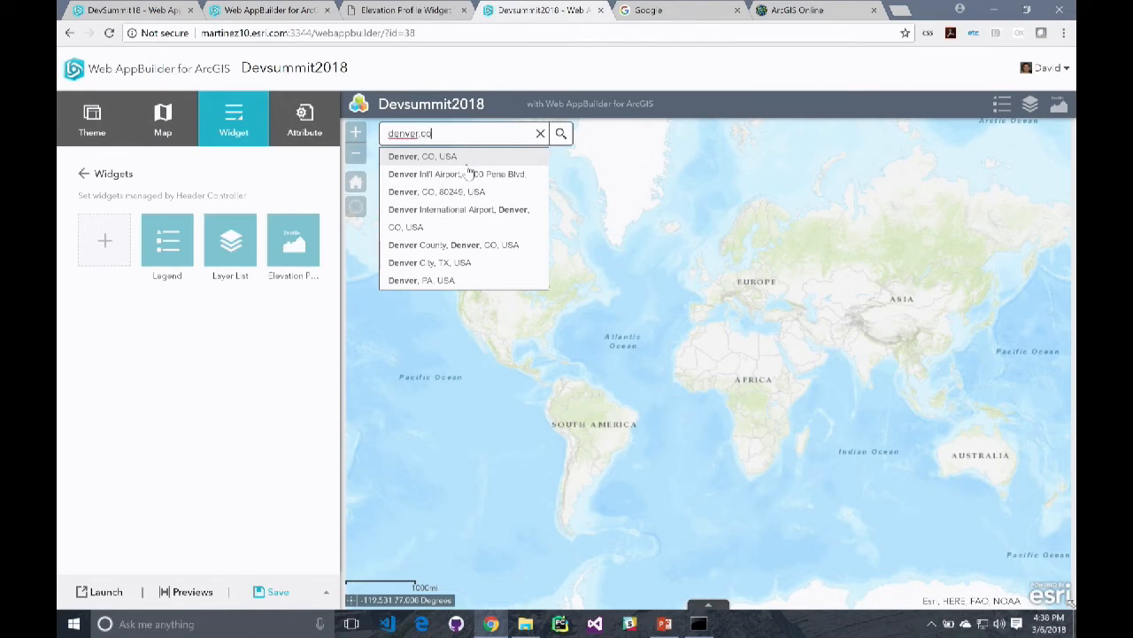
{"action": "key", "text": "Return"}
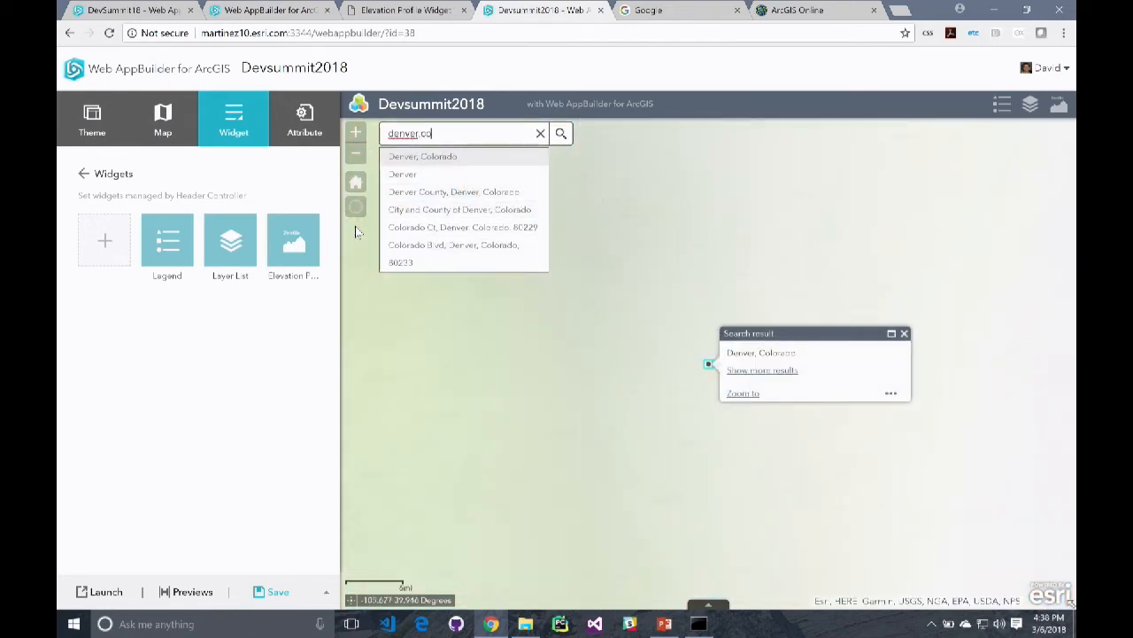
With the Elevation Profile widget, draw a multi-segment line from Denver southwest across the Colorado mountains and back northeast past Denver to generate its profile
{"action": "left_click", "coordinate": [1068, 107]}
{"action": "left_click", "coordinate": [844, 220]}
{"action": "scroll", "coordinate": [685, 376], "scroll_direction": "down", "scroll_amount": 3}
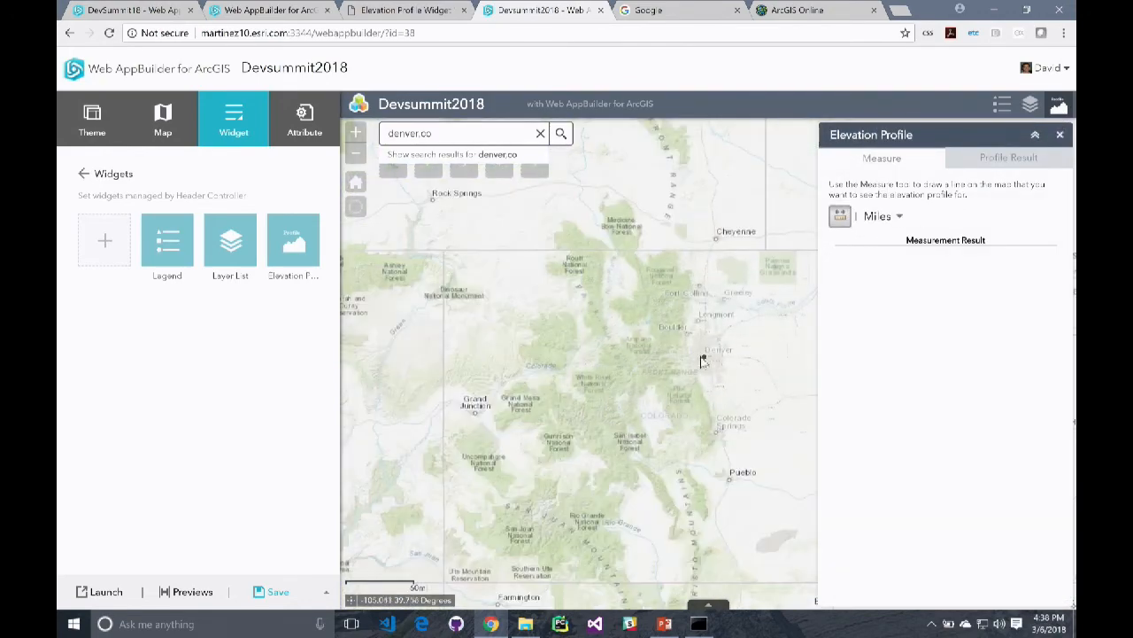
{"action": "left_click", "coordinate": [646, 360]}
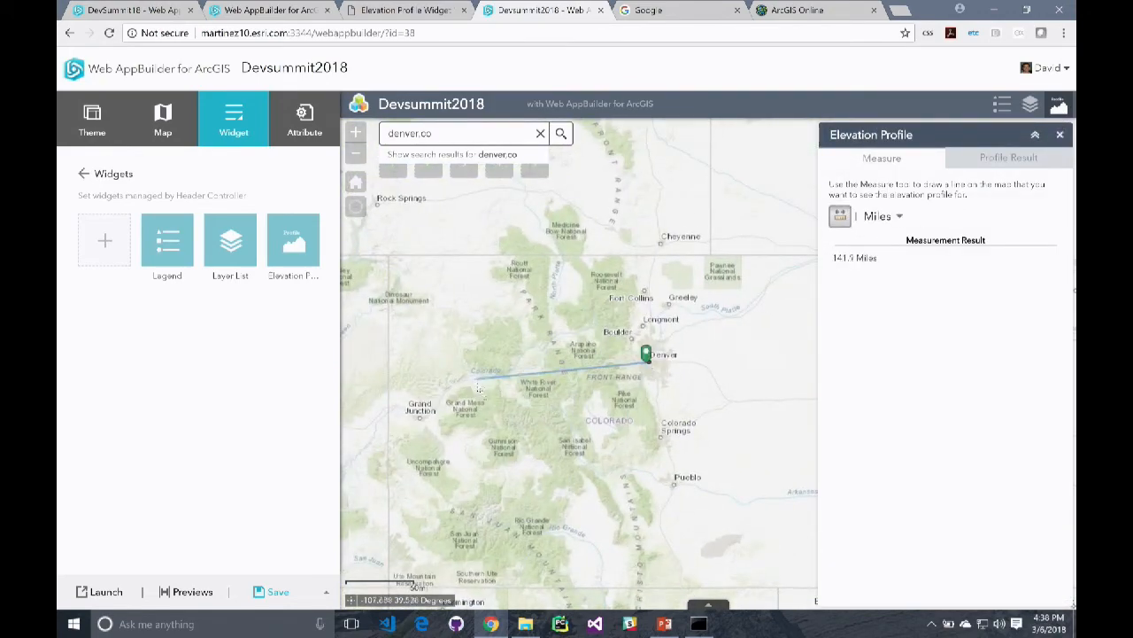
{"action": "left_click", "coordinate": [537, 462]}
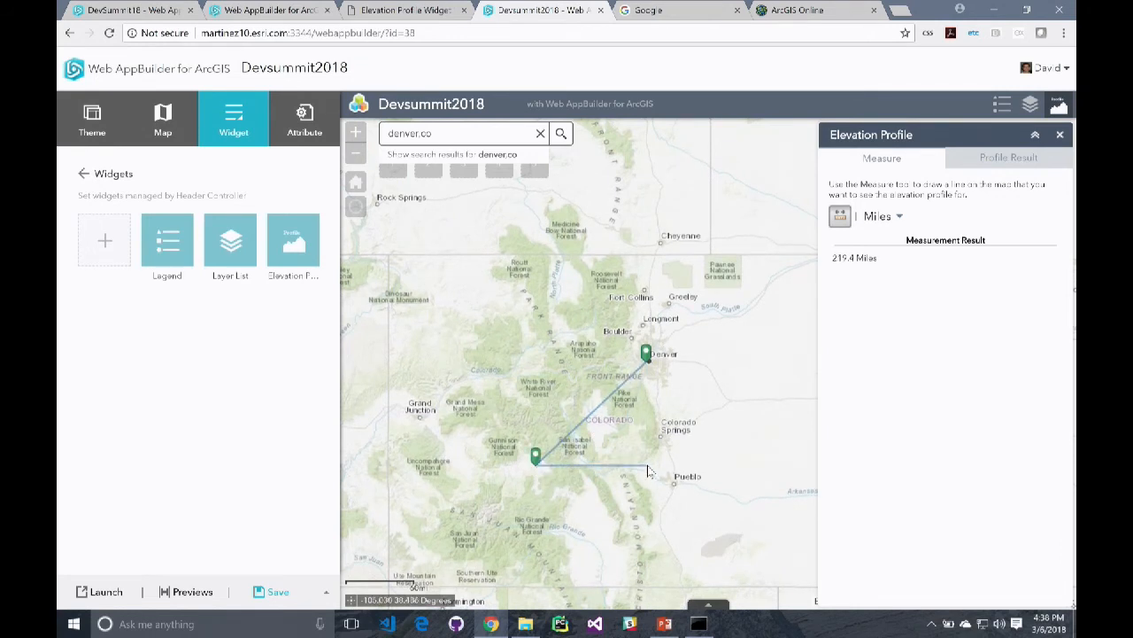
{"action": "double_click", "coordinate": [538, 459]}
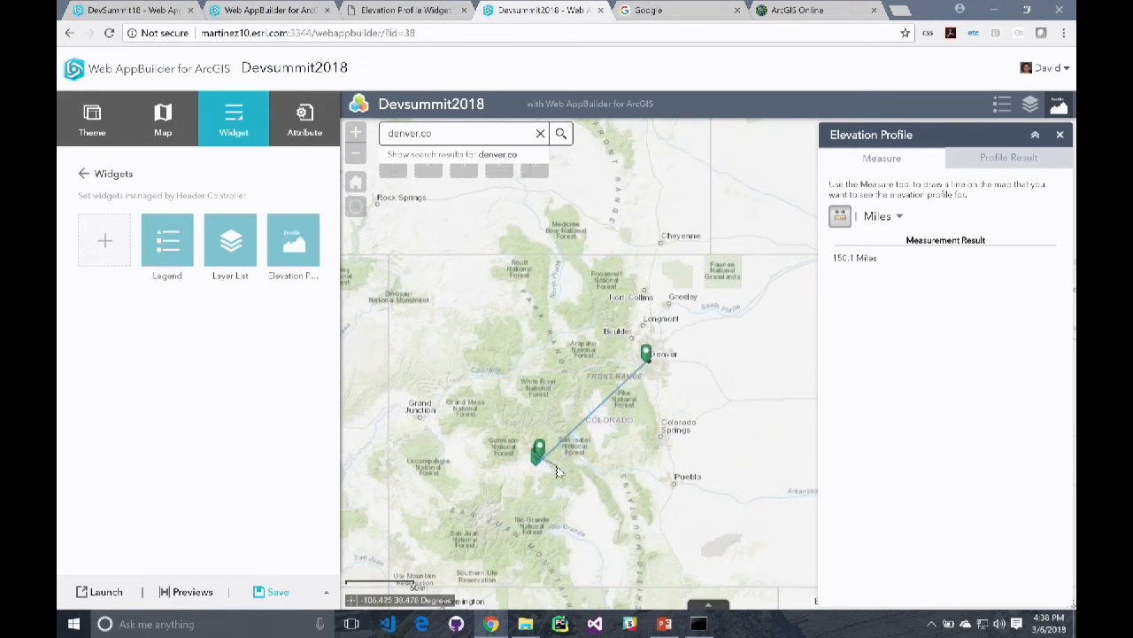
{"action": "left_click", "coordinate": [541, 462]}
{"action": "scroll", "coordinate": [557, 447], "scroll_direction": "down", "scroll_amount": 1}
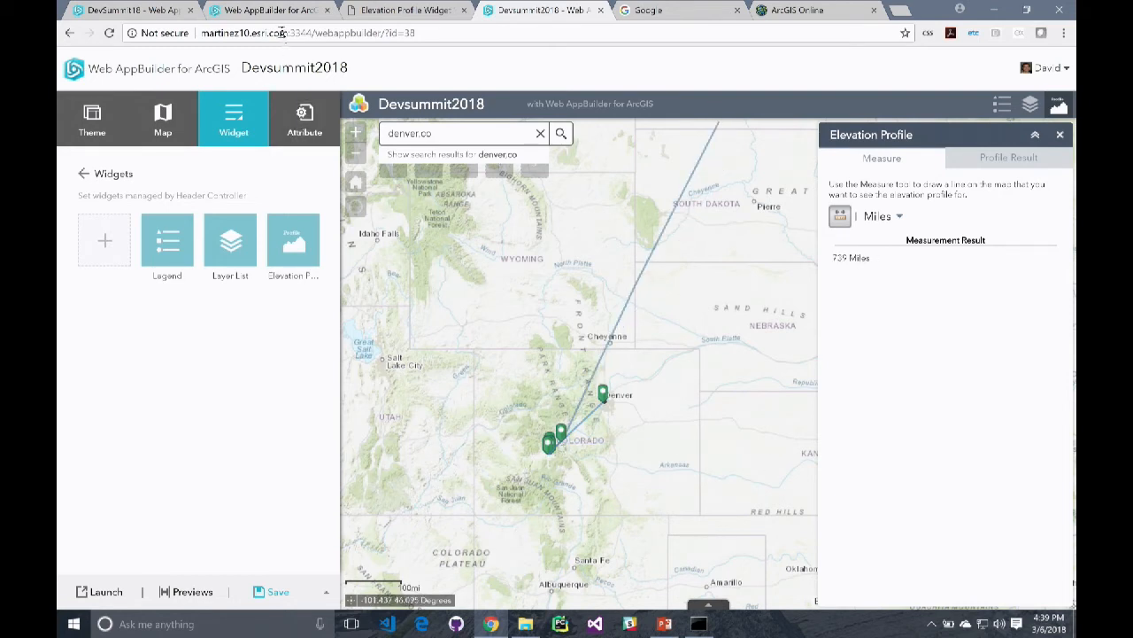
{"action": "double_click", "coordinate": [670, 335]}
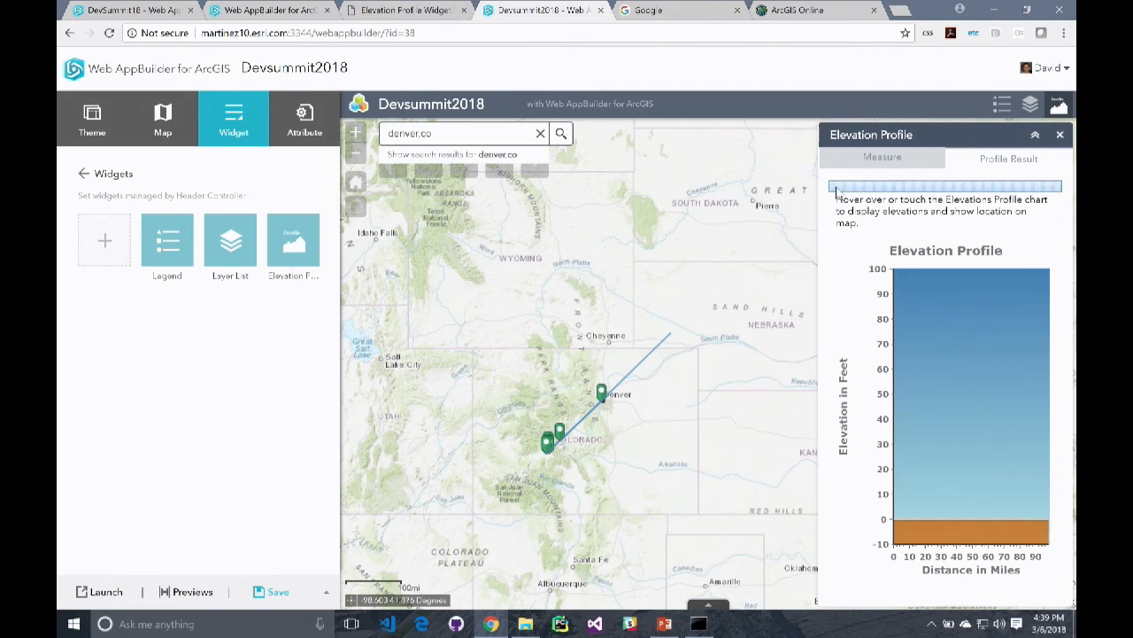
Switch to the WebAppBuilderPS_2018 presentation in PowerPoint, start the slide show from slide 33 and advance to the Export Web Apps as New Templates slide
{"action": "left_click", "coordinate": [671, 622]}
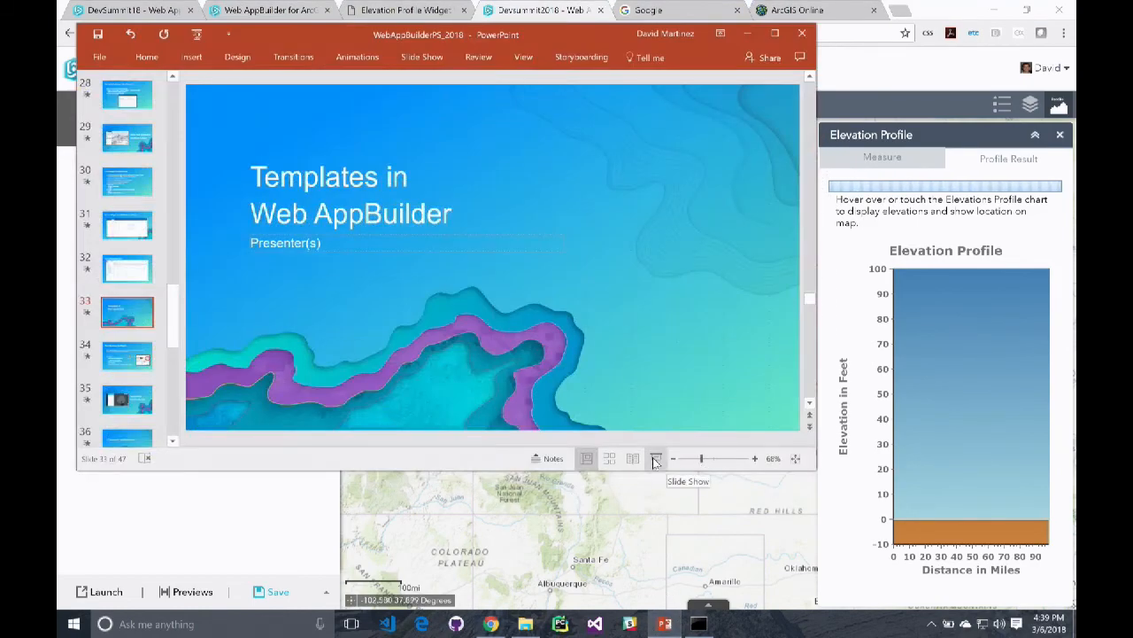
{"action": "left_click", "coordinate": [660, 459]}
{"action": "key", "text": "Right"}
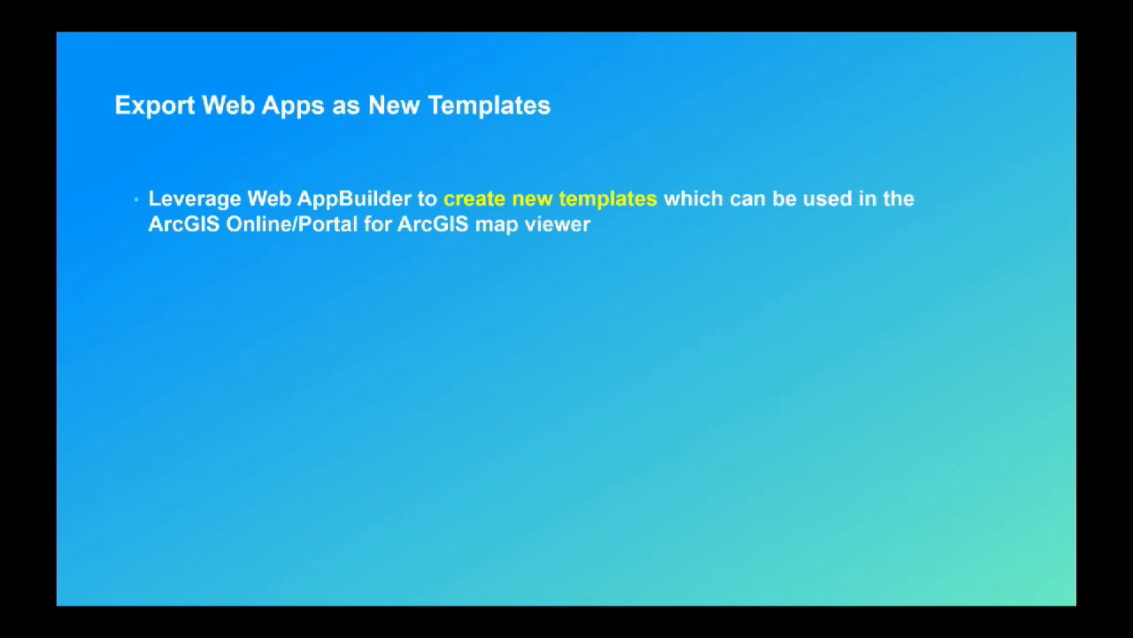
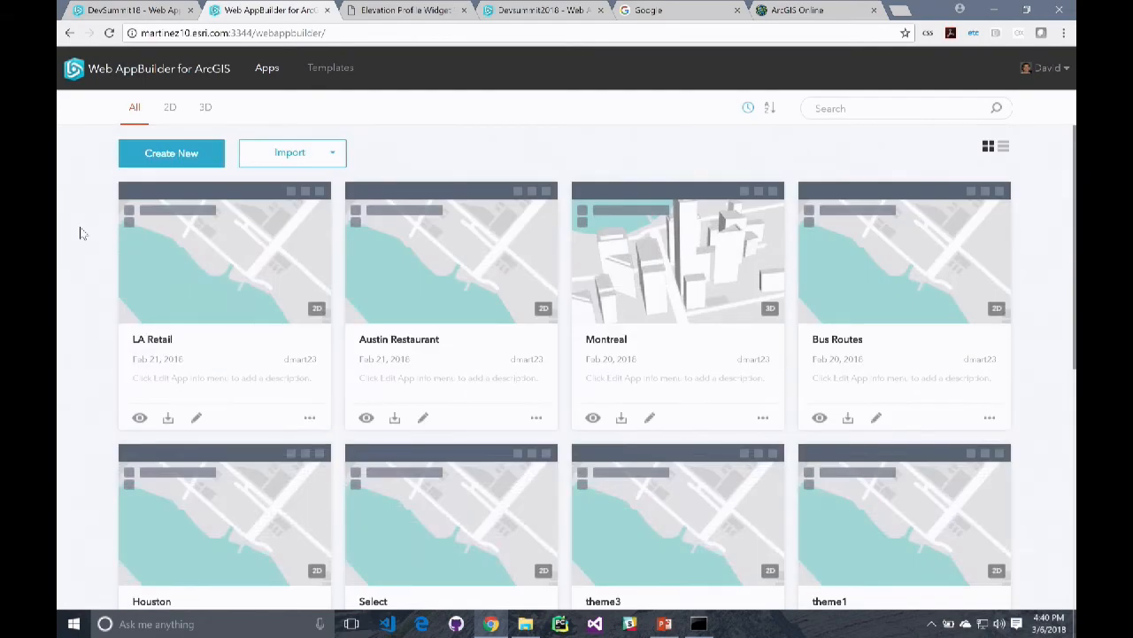
{"action": "scroll", "coordinate": [61, 390], "scroll_direction": "down", "scroll_amount": 2}
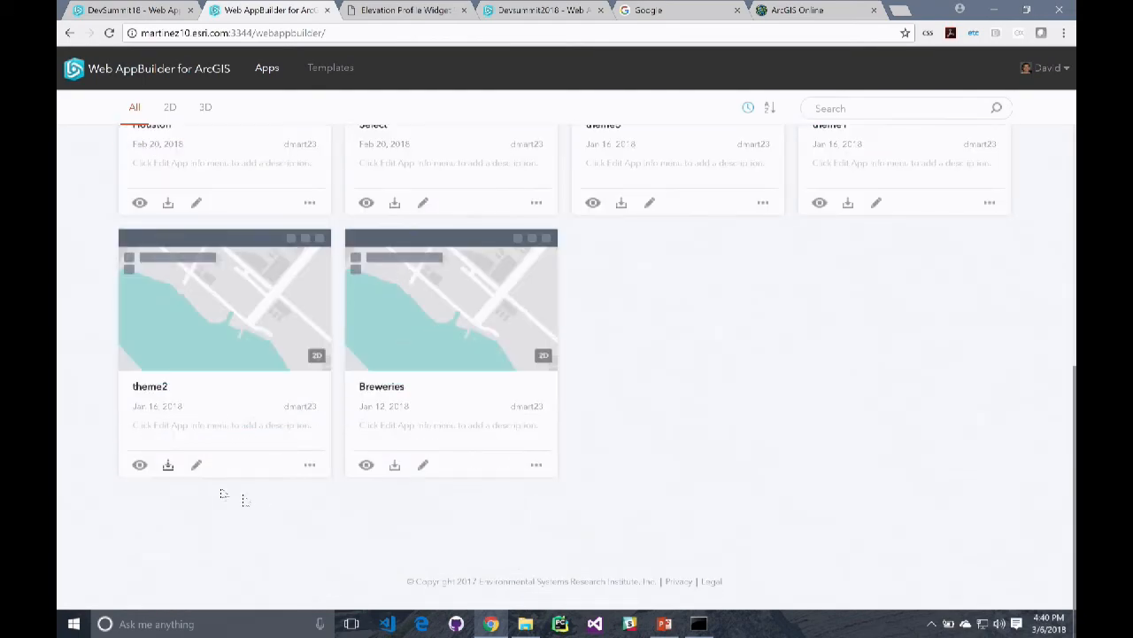
Switch to Web AppBuilder, open the Breweries app for editing and set a location inland from the coast to find nearby breweries
{"action": "left_click", "coordinate": [427, 467]}
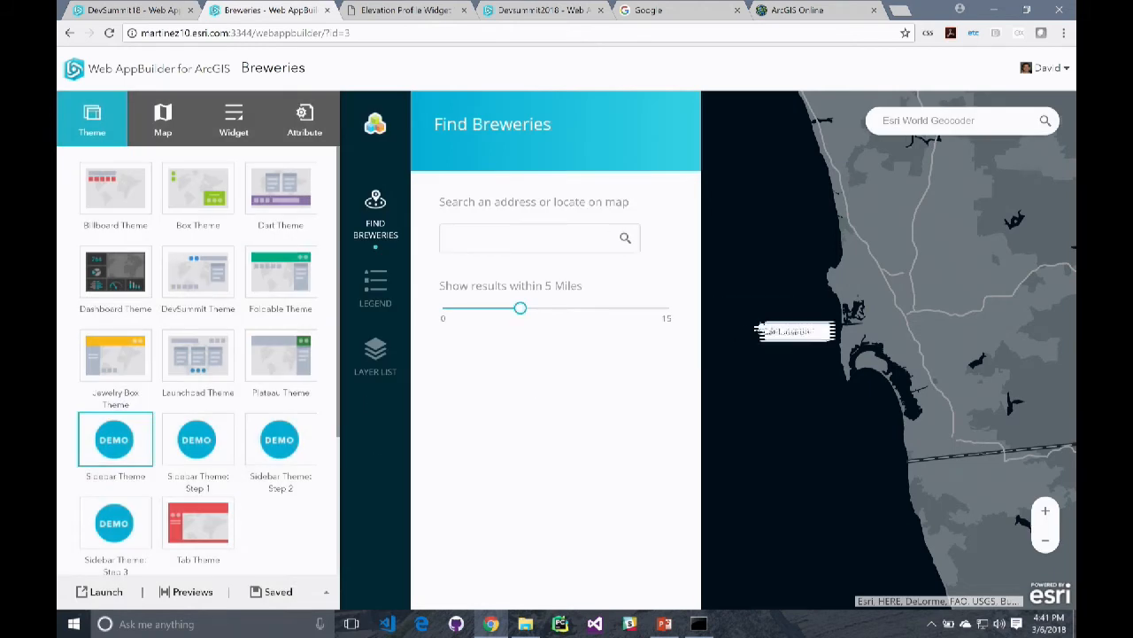
{"action": "left_click", "coordinate": [892, 293]}
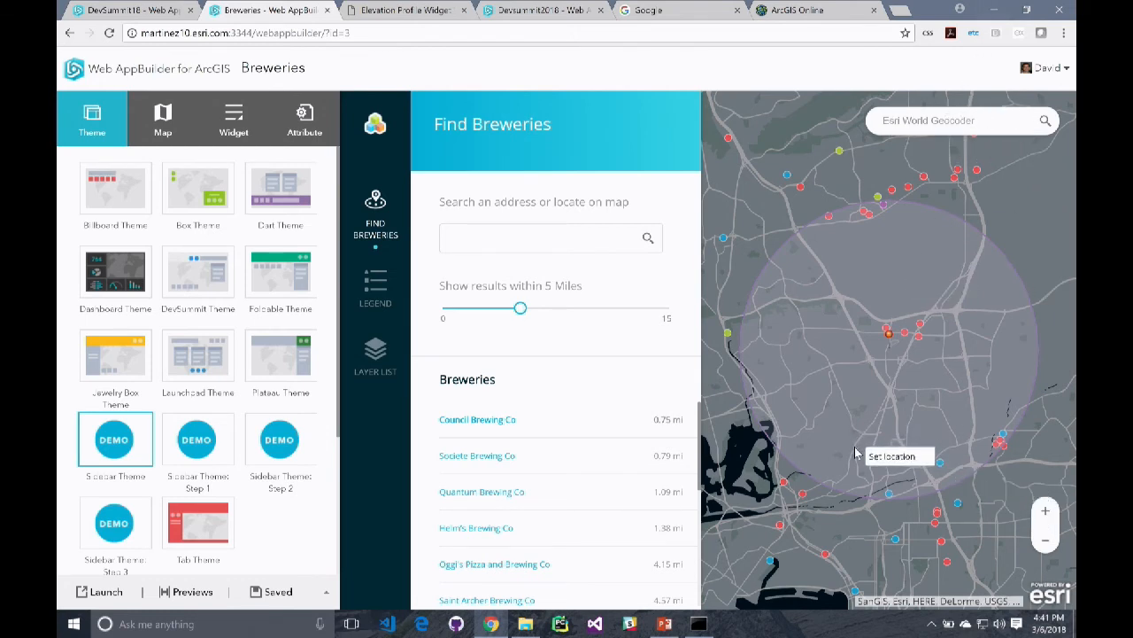
Open the Breweries app's configurable template parameters, select the title property and expand the subtitle parameter's settings
{"action": "left_click", "coordinate": [326, 592]}
{"action": "left_click", "coordinate": [316, 567]}
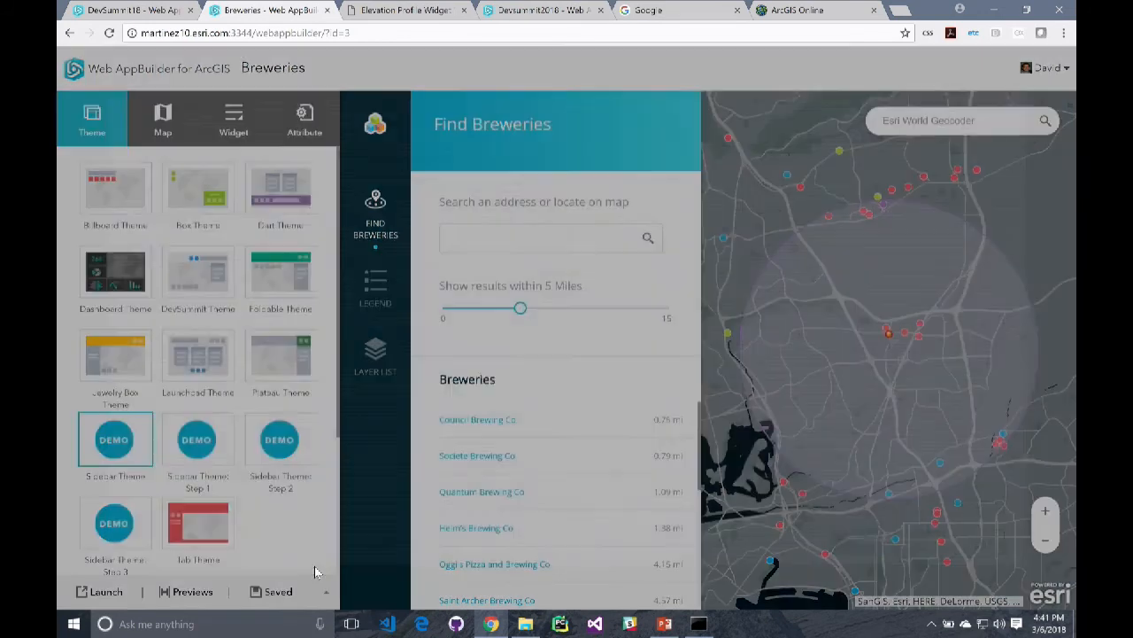
{"action": "left_click", "coordinate": [213, 197]}
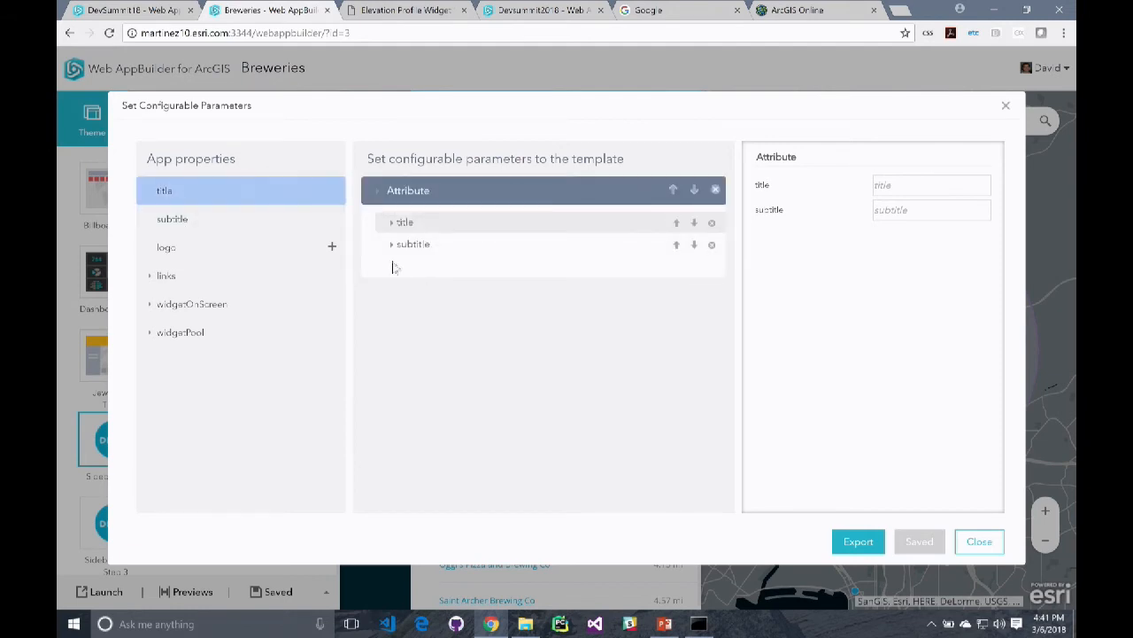
{"action": "left_click", "coordinate": [395, 248]}
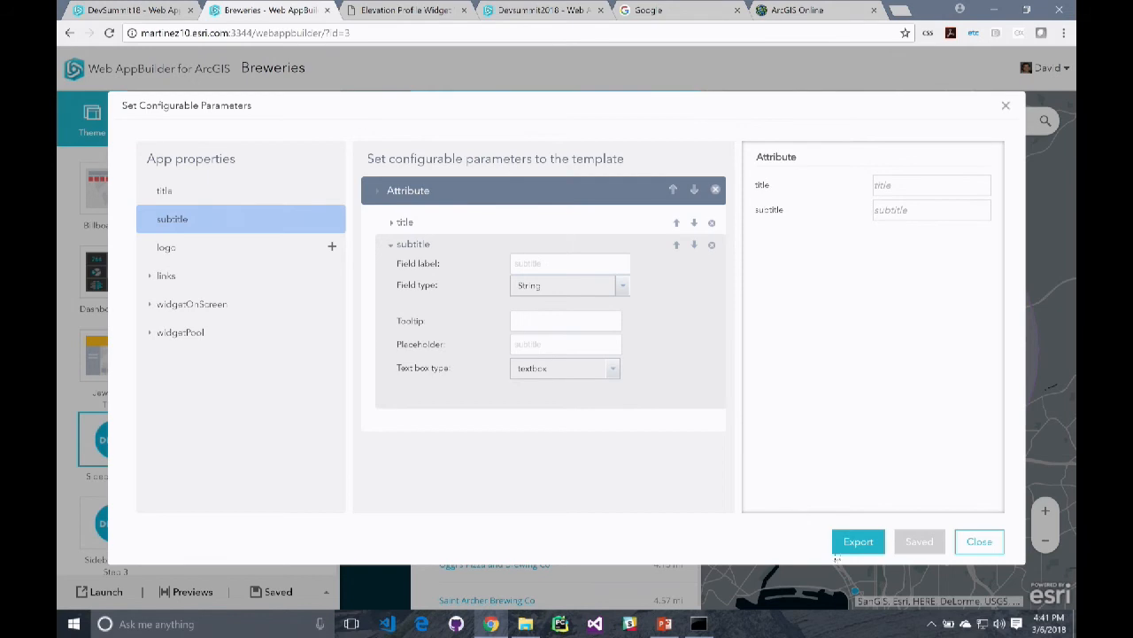
Export the Breweries app to My Organization as a web app template titled DevBrew
{"action": "left_click", "coordinate": [866, 543]}
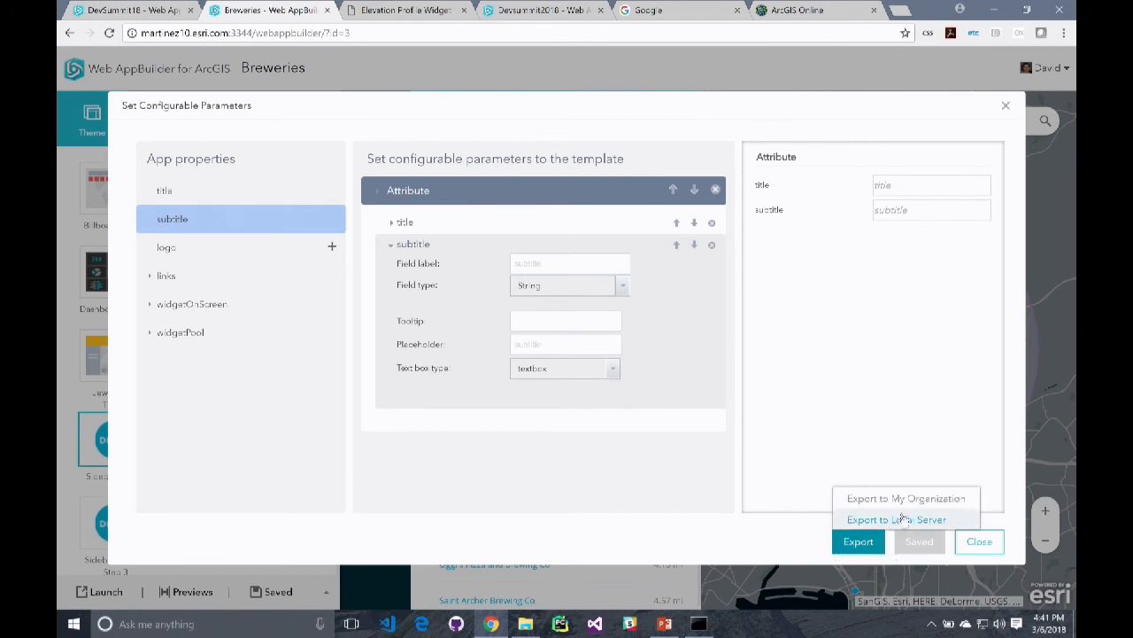
{"action": "left_click", "coordinate": [926, 499]}
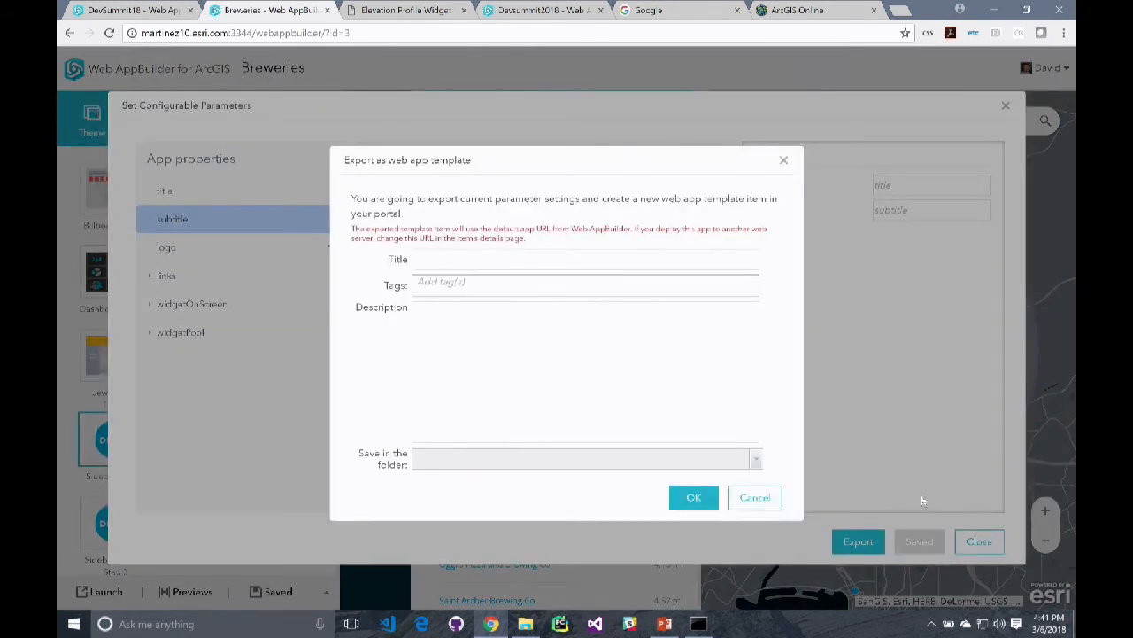
{"action": "left_click", "coordinate": [503, 264]}
{"action": "type", "text": "DevBrew"}
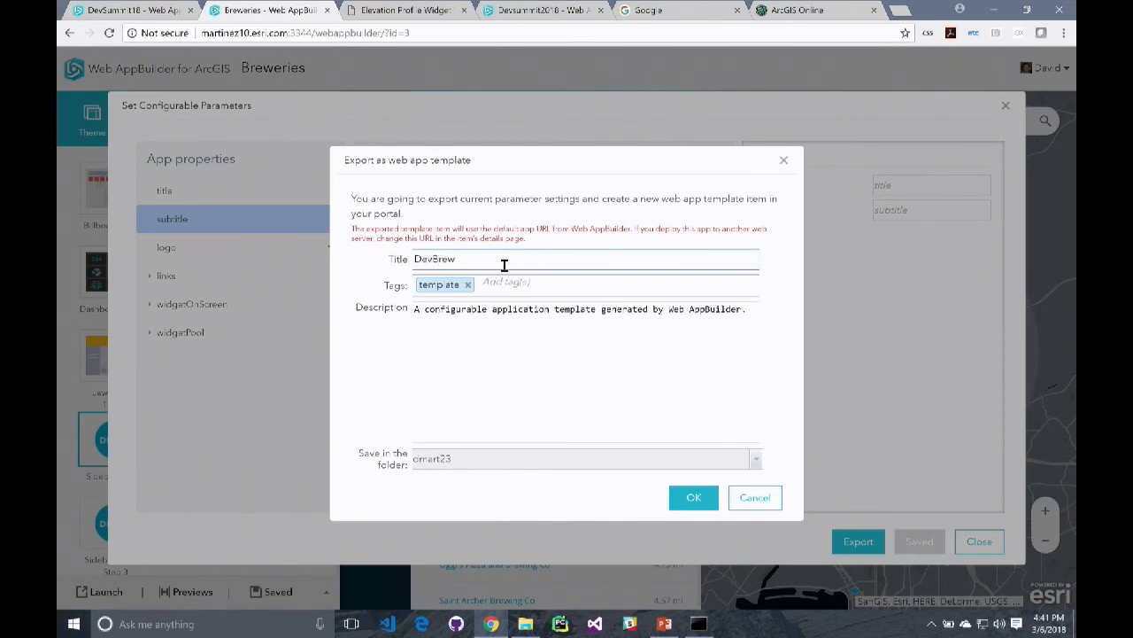
{"action": "left_click", "coordinate": [693, 497]}
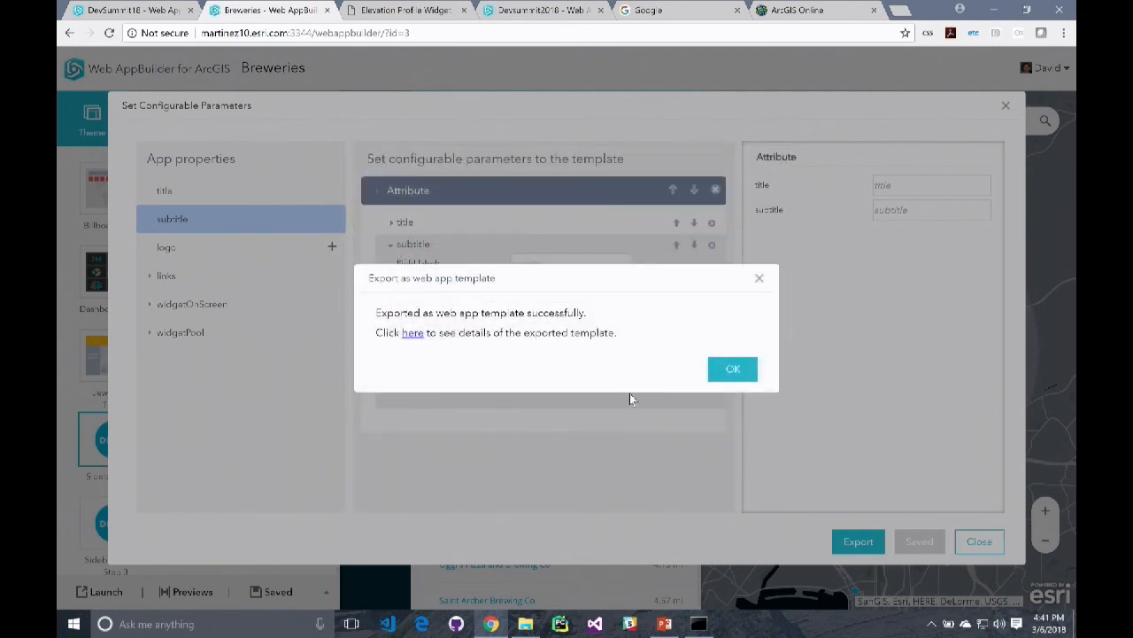
Open the exported DevBrew template's item details, view its application and check the app's URL
{"action": "left_click", "coordinate": [413, 335]}
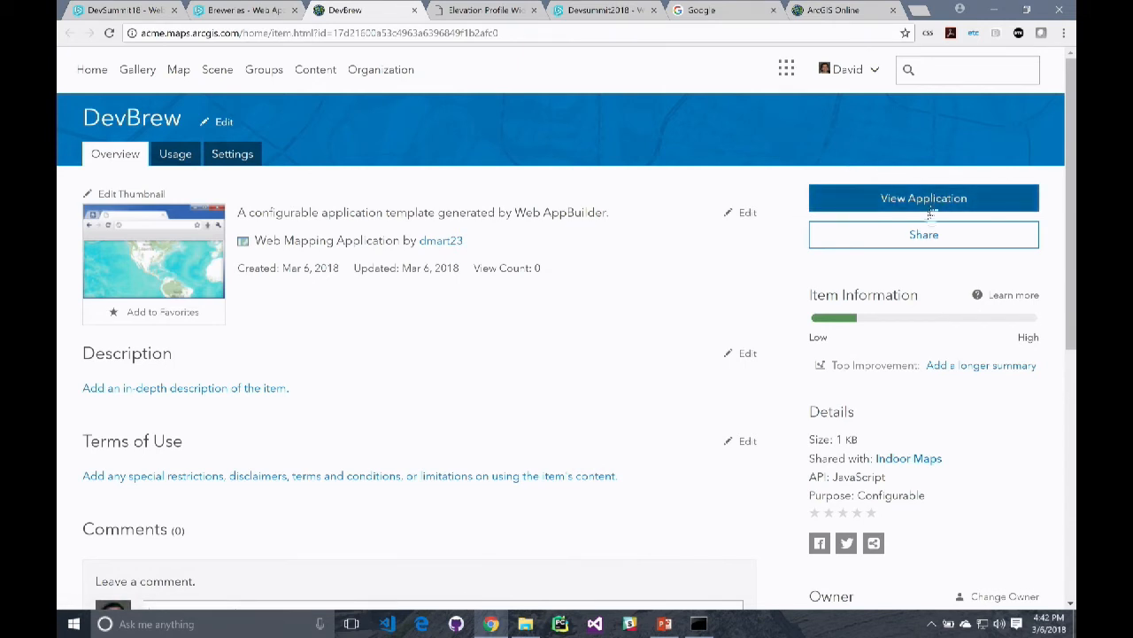
{"action": "left_click", "coordinate": [852, 202]}
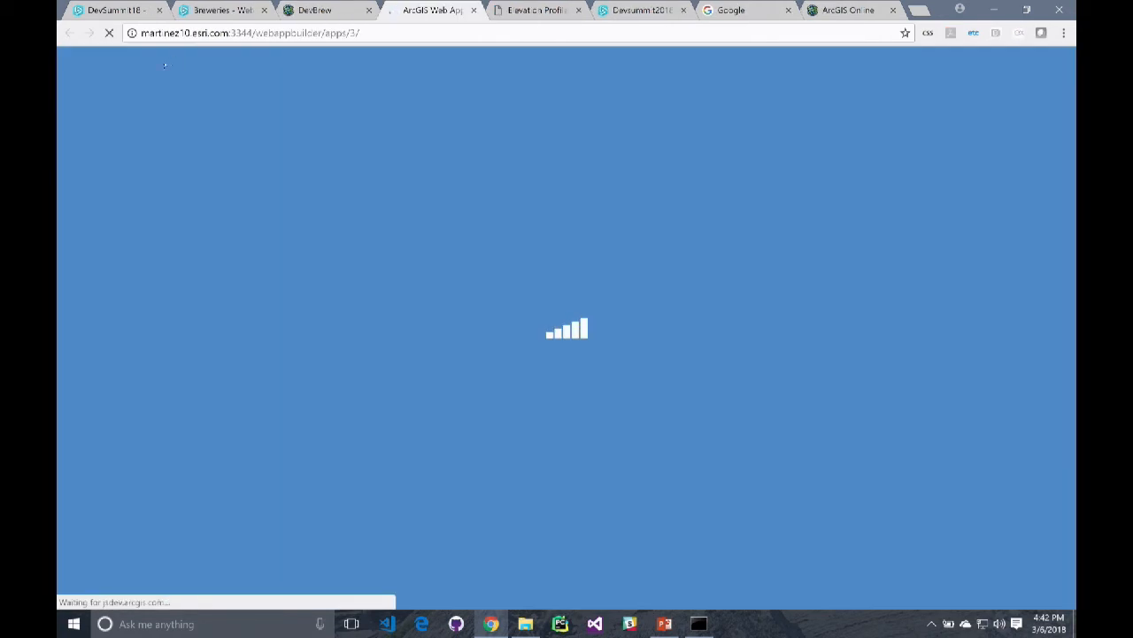
{"action": "left_click", "coordinate": [142, 34]}
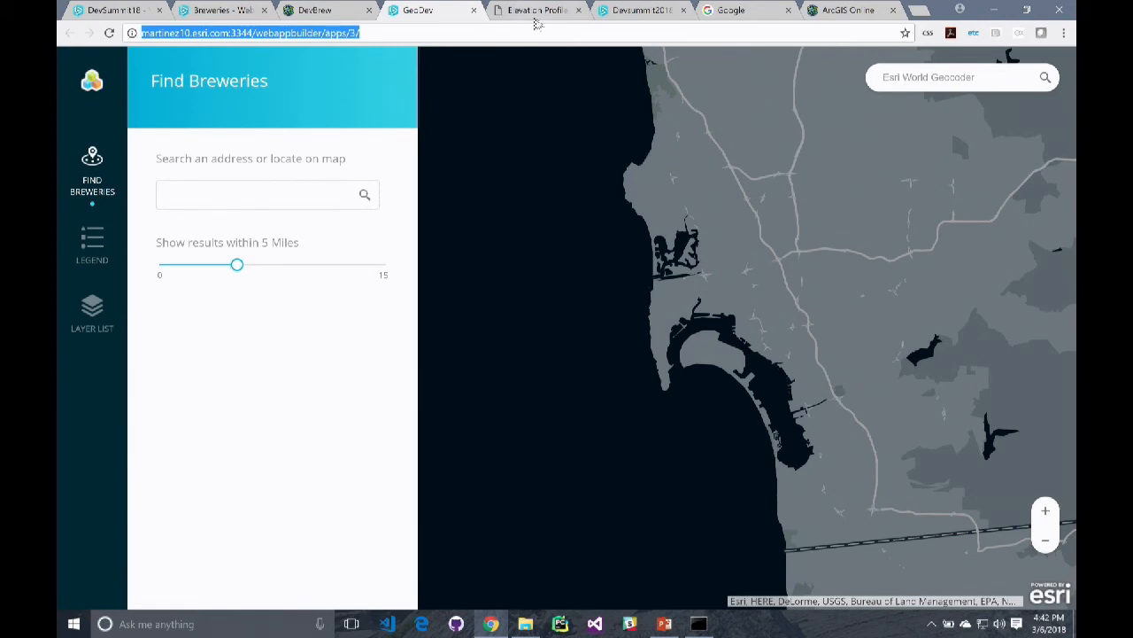
Return to the DevBrew item page, search the organization's content for breweries and open the Breweries in USA web map in Map Viewer
{"action": "left_click", "coordinate": [319, 10]}
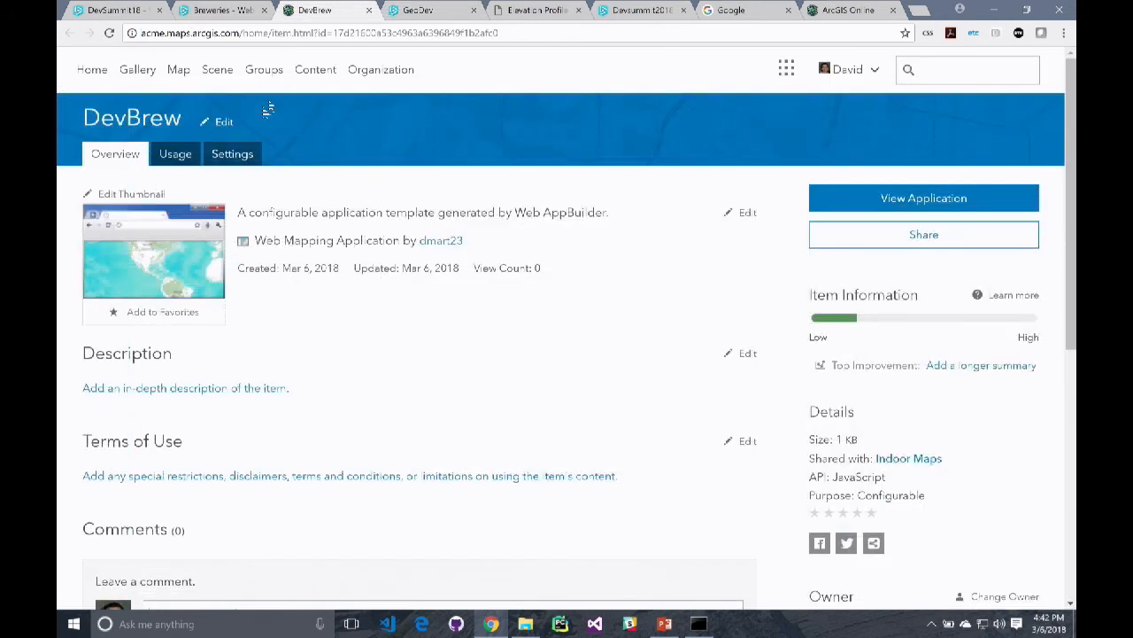
{"action": "left_click", "coordinate": [307, 71]}
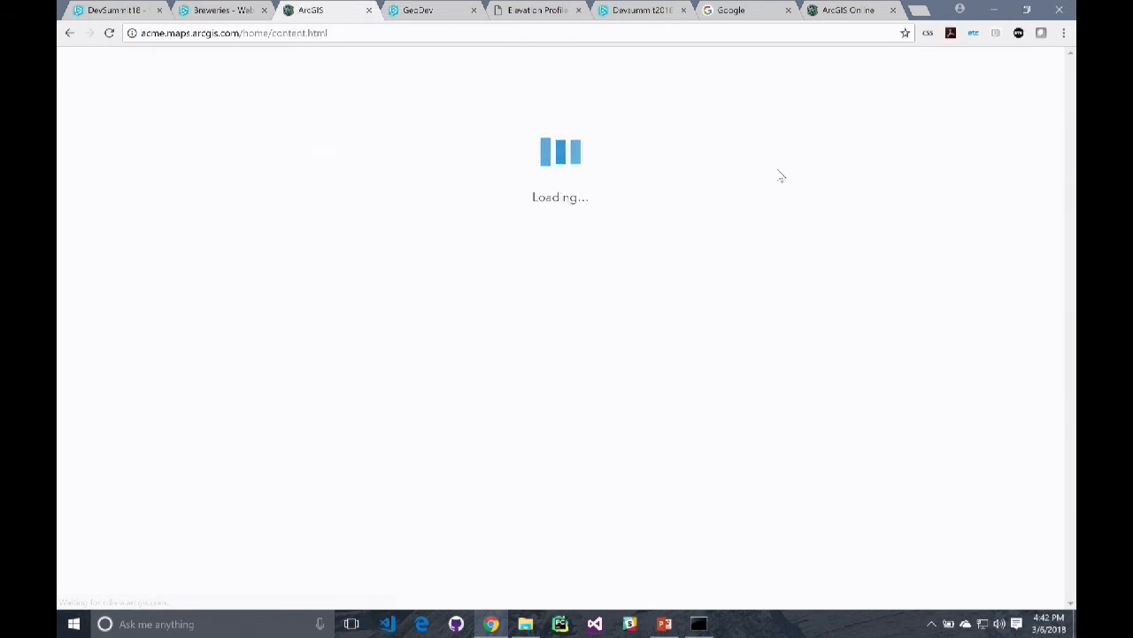
{"action": "left_click", "coordinate": [955, 69]}
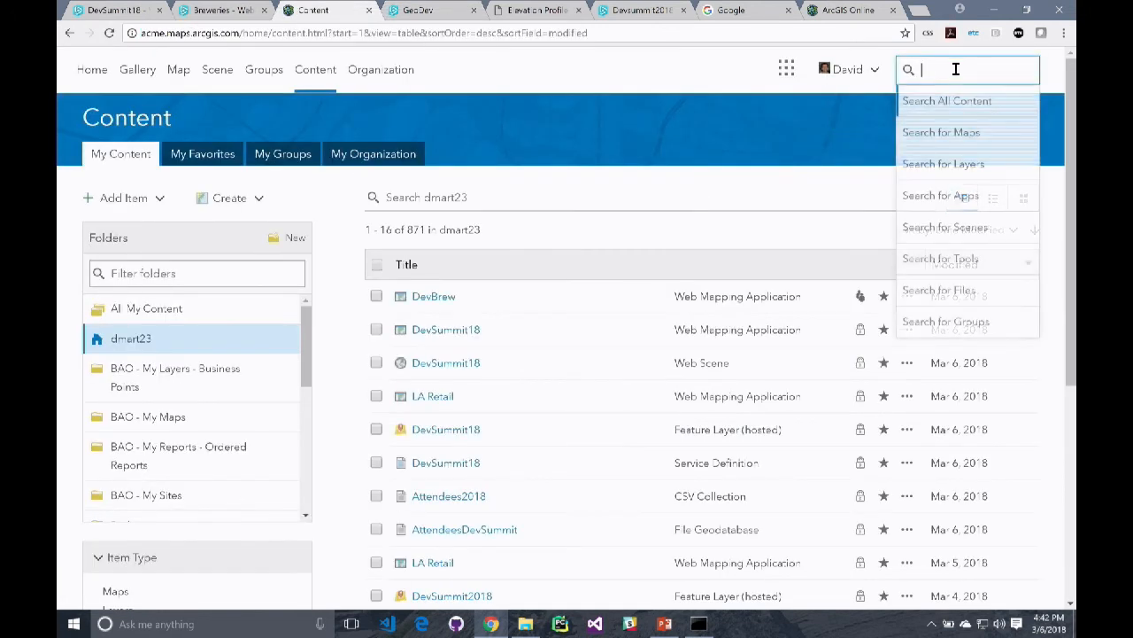
{"action": "type", "text": "brewe"}
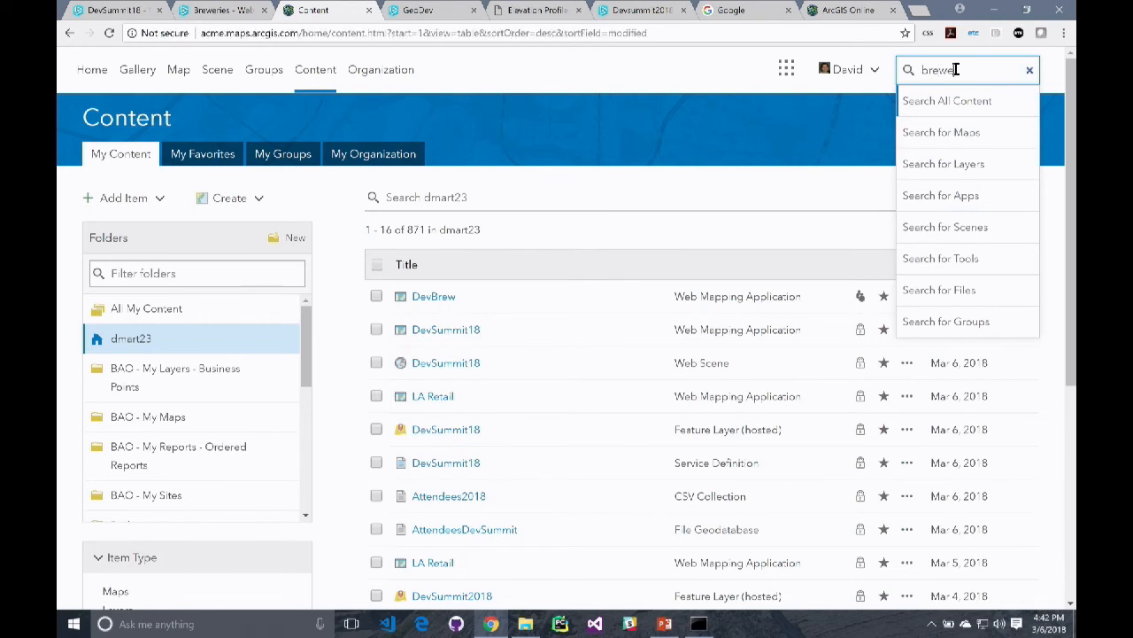
{"action": "type", "text": "ries"}
{"action": "key", "text": "Return"}
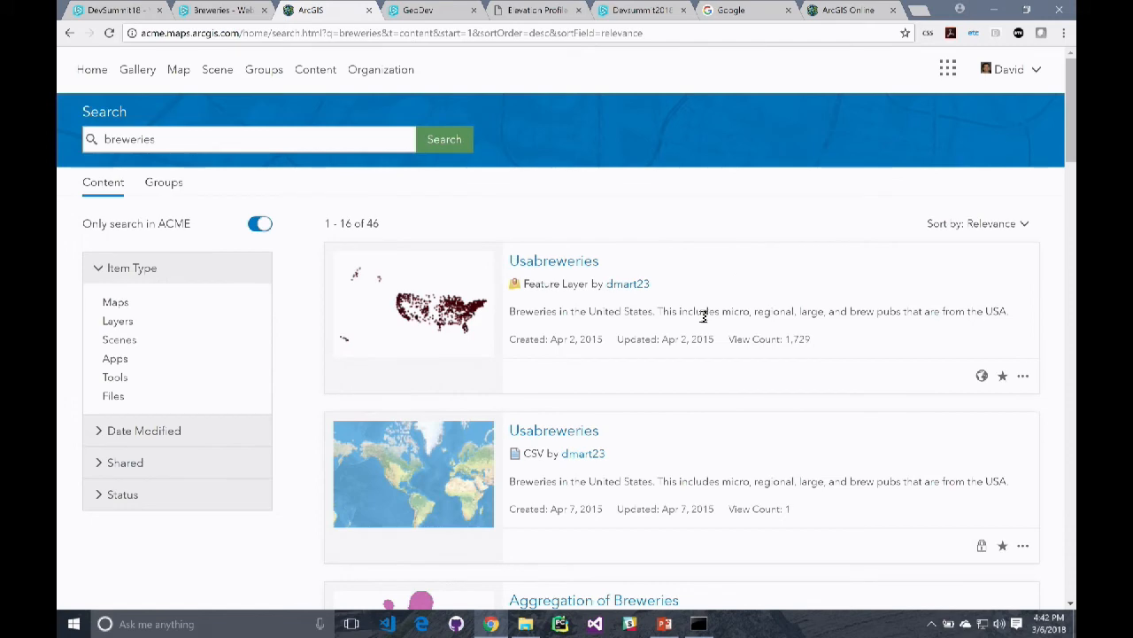
{"action": "scroll", "coordinate": [646, 378], "scroll_direction": "down", "scroll_amount": 6}
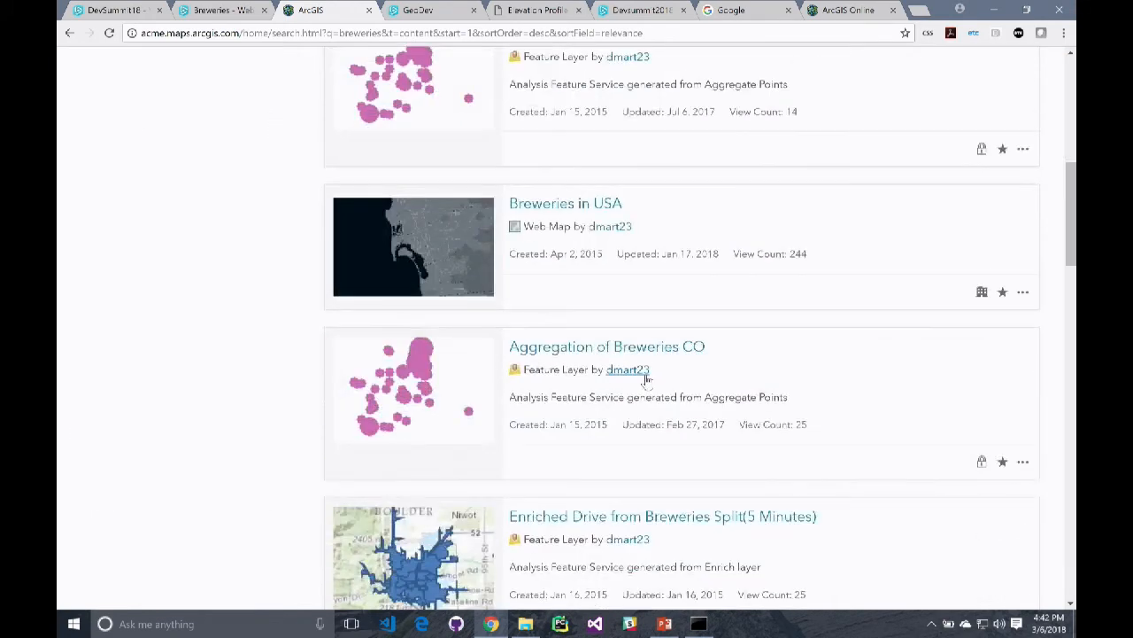
{"action": "mouse_move", "coordinate": [460, 244]}
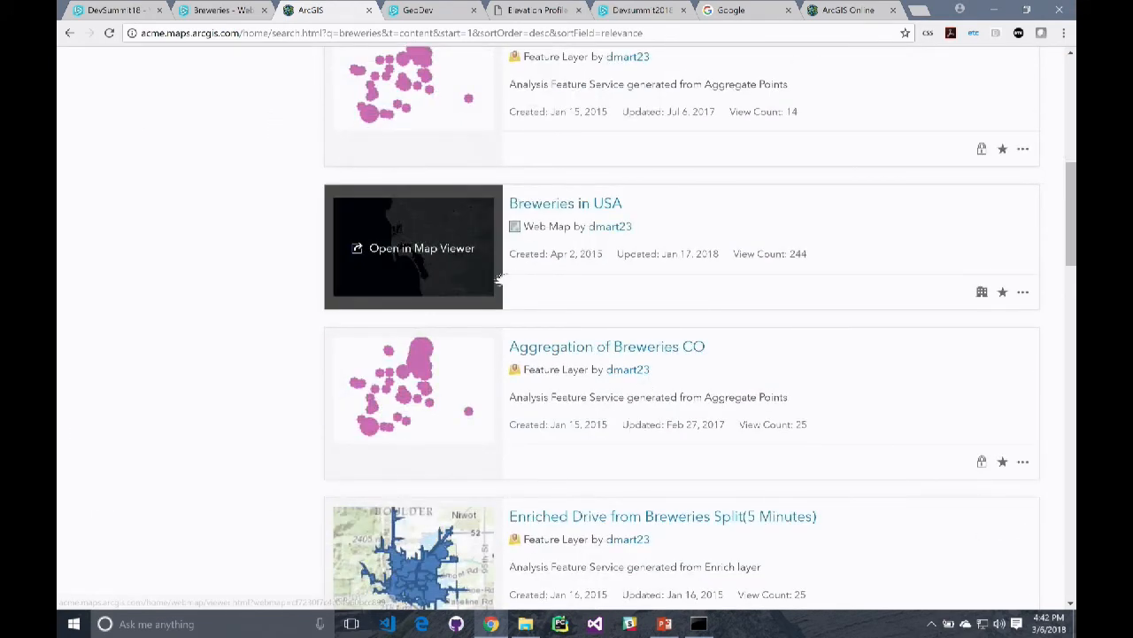
{"action": "left_click", "coordinate": [417, 257]}
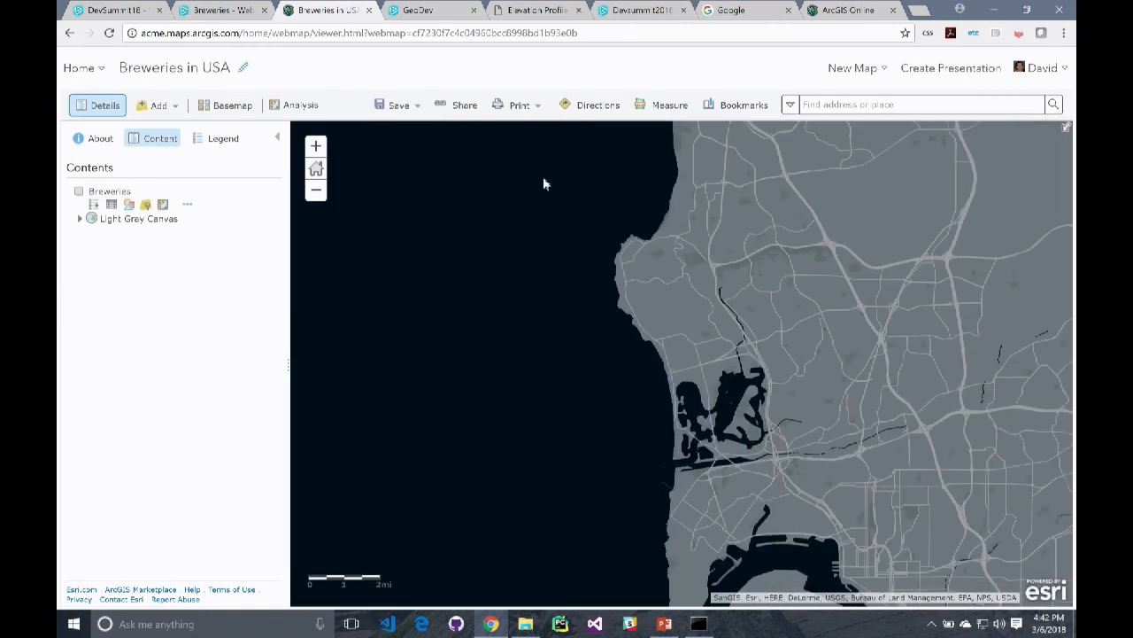
Share the Breweries in USA map as a new web app based on the DevBrew configurable template
{"action": "scroll", "coordinate": [544, 186], "scroll_direction": "up", "scroll_amount": 2}
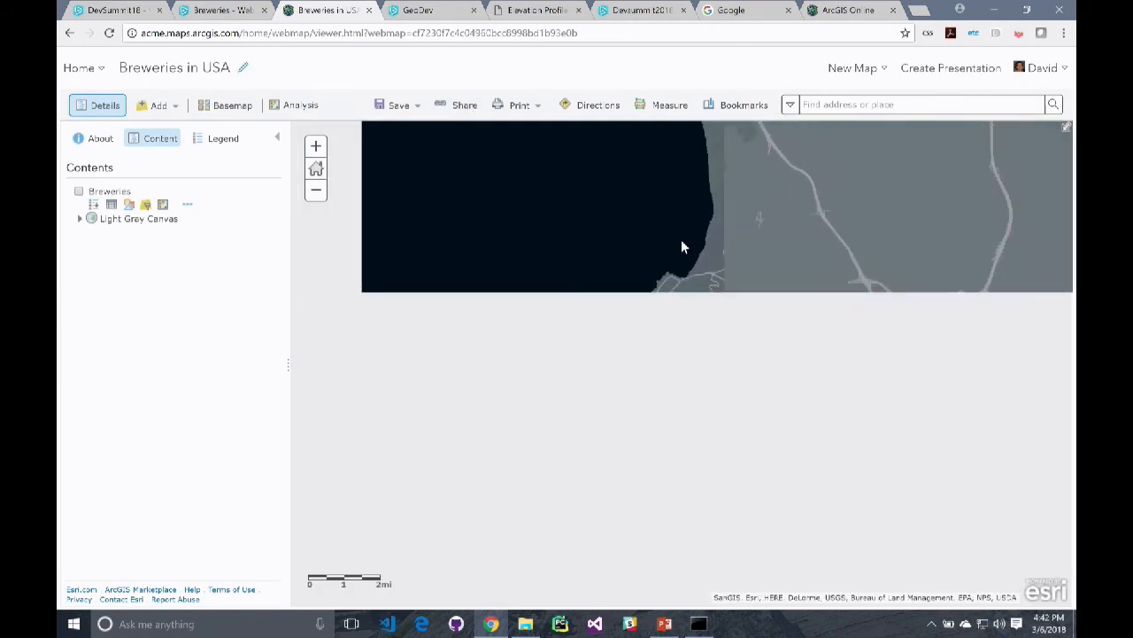
{"action": "scroll", "coordinate": [687, 248], "scroll_direction": "down", "scroll_amount": 2}
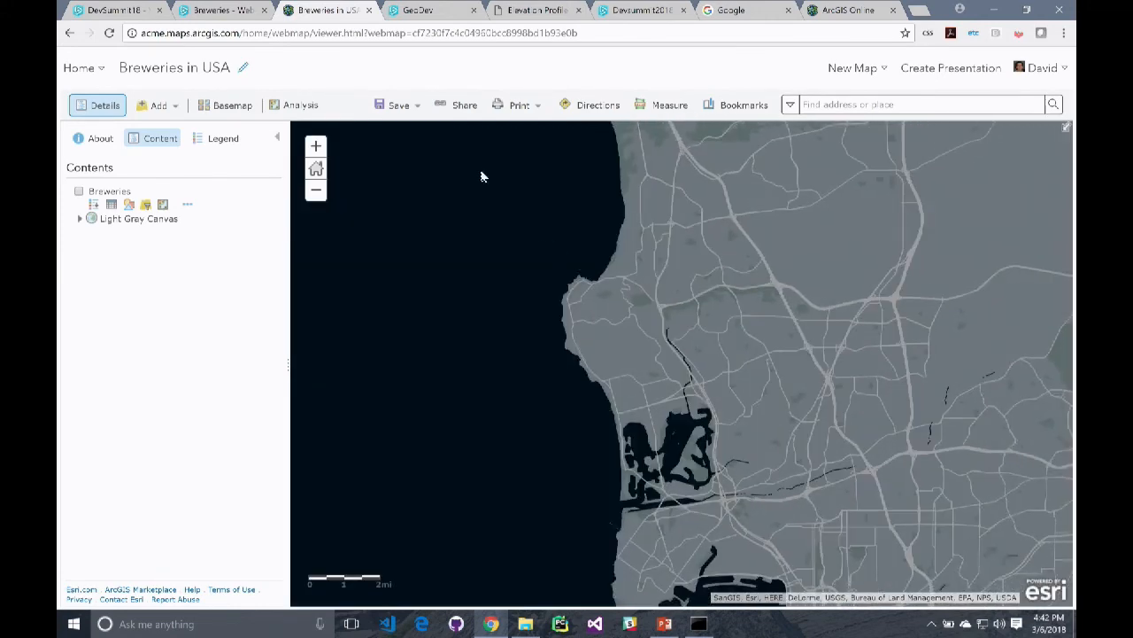
{"action": "left_click", "coordinate": [464, 105]}
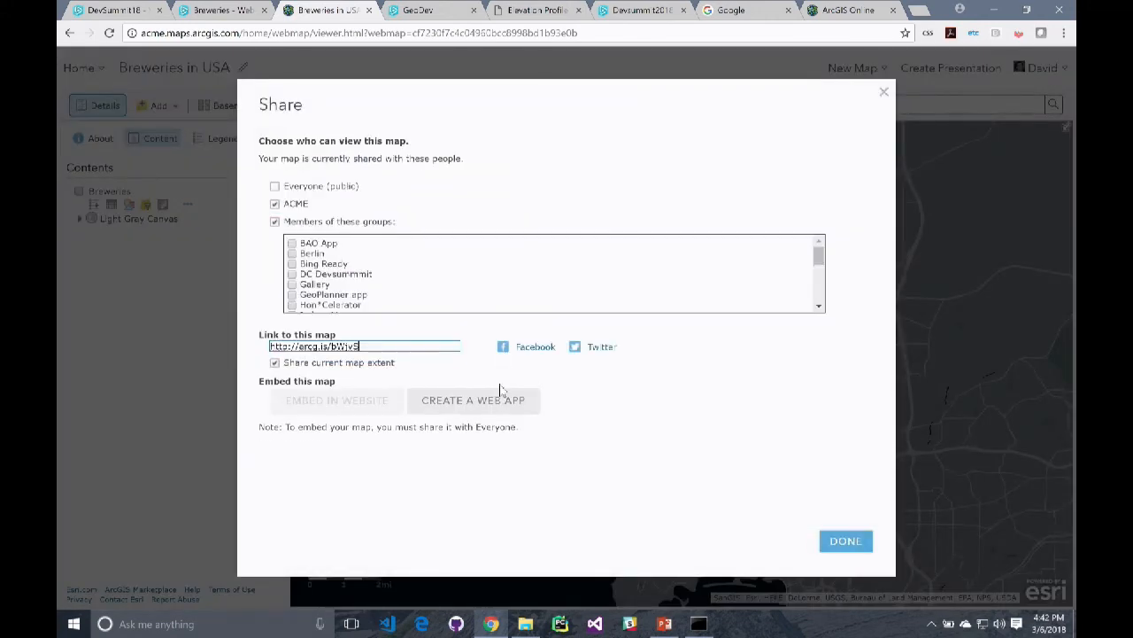
{"action": "left_click", "coordinate": [498, 403]}
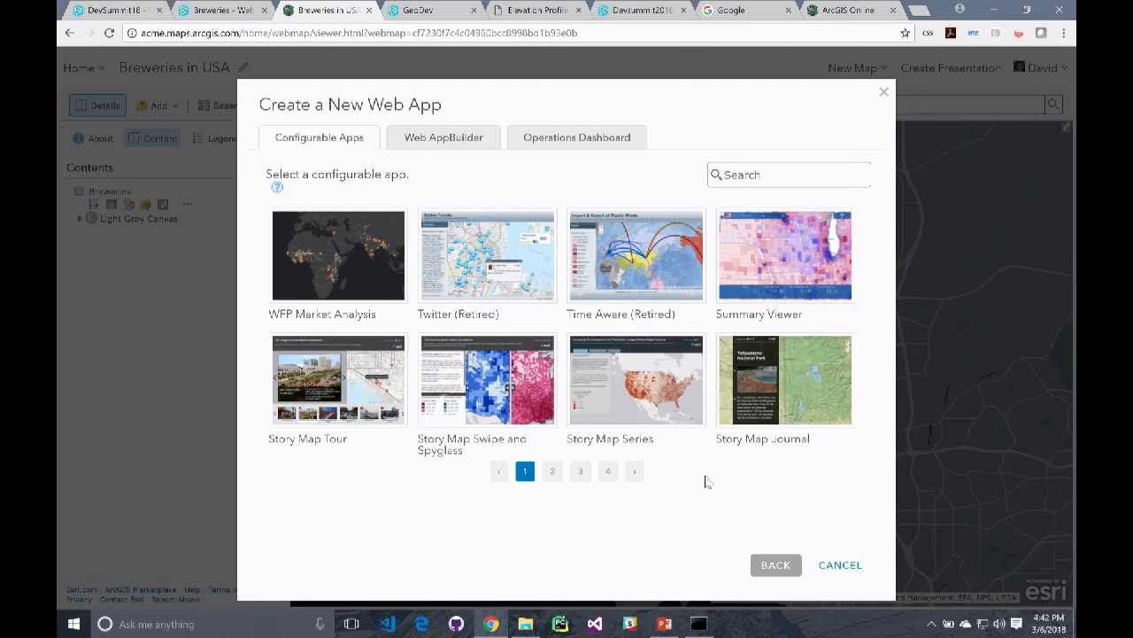
{"action": "left_click", "coordinate": [609, 471]}
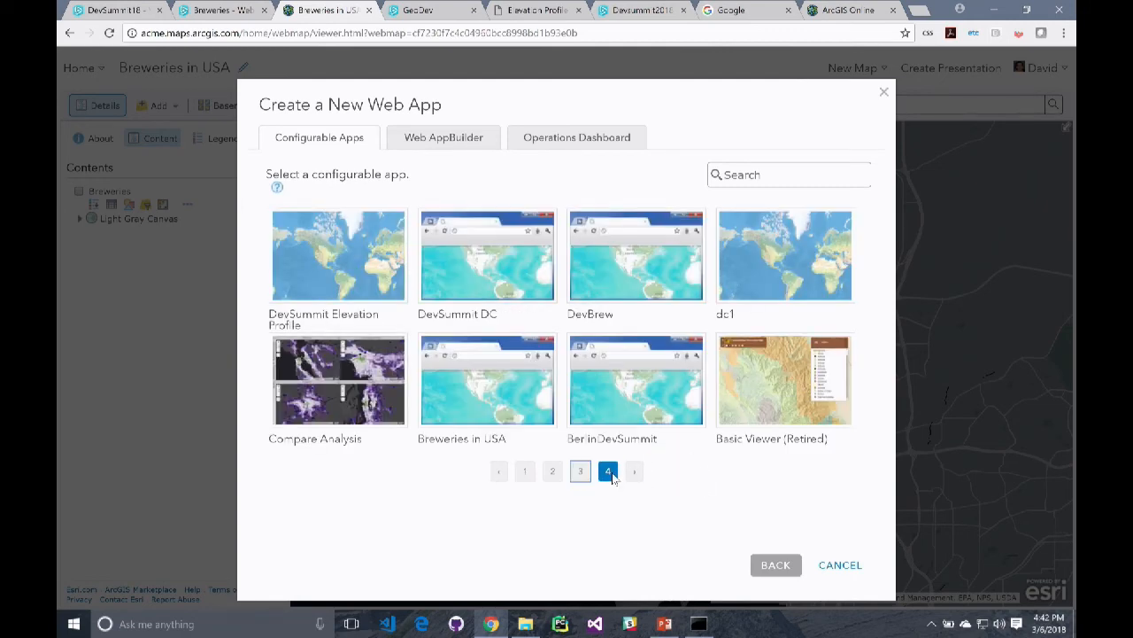
{"action": "left_click", "coordinate": [649, 281]}
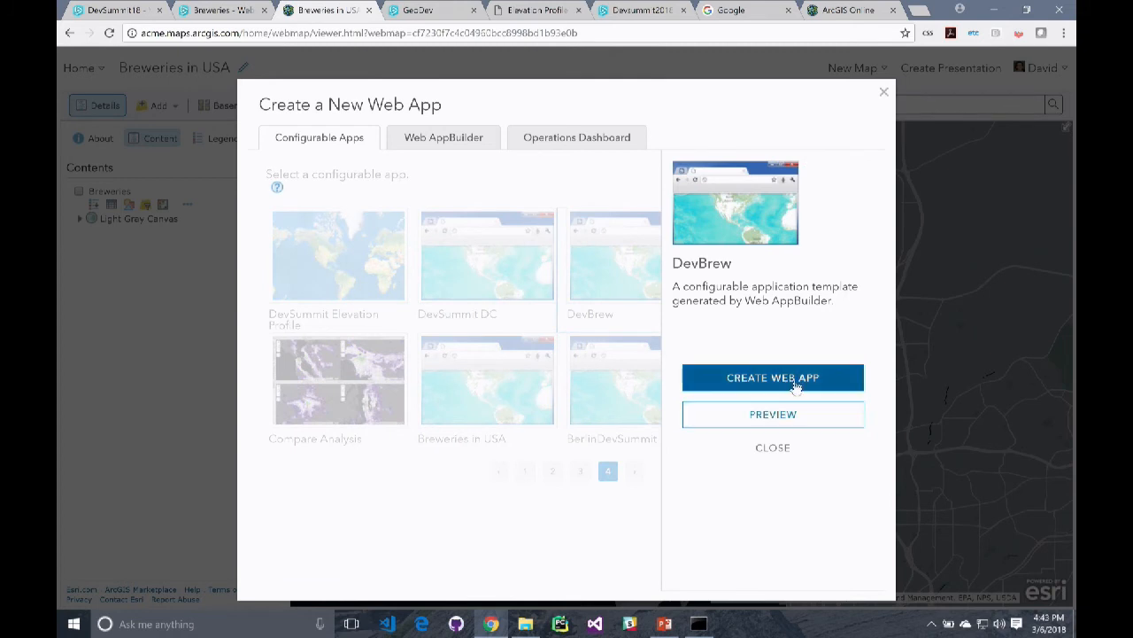
{"action": "left_click", "coordinate": [797, 379]}
{"action": "left_click", "coordinate": [772, 542]}
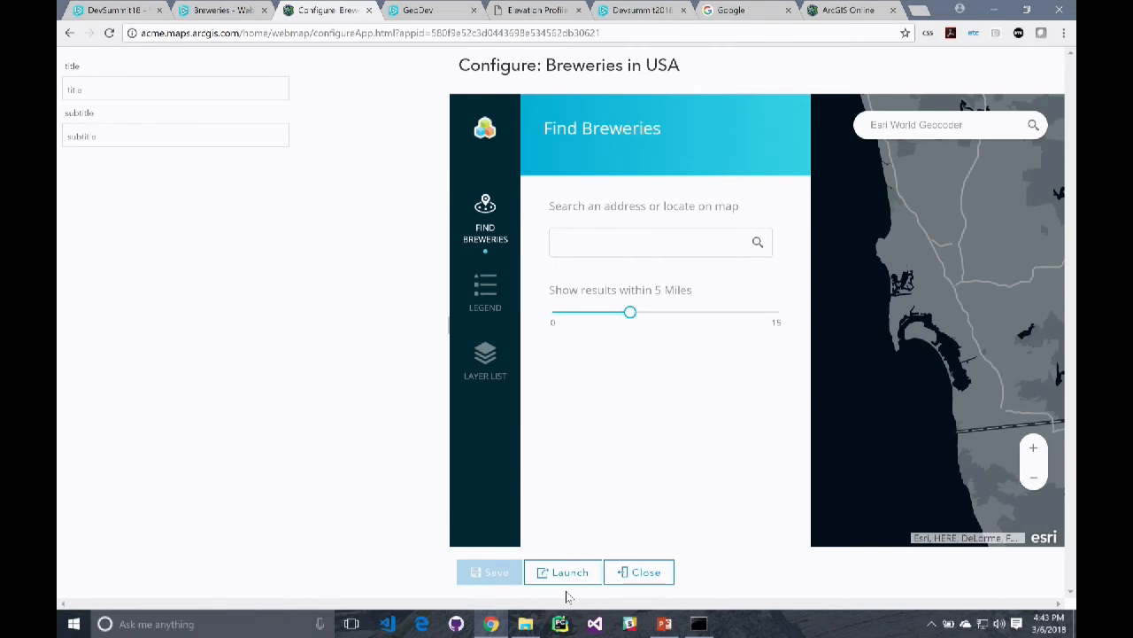
Switch to PowerPoint, start the slide show from slide 35 and advance to the GeoNet – Esri Community slide
{"action": "left_click", "coordinate": [664, 625]}
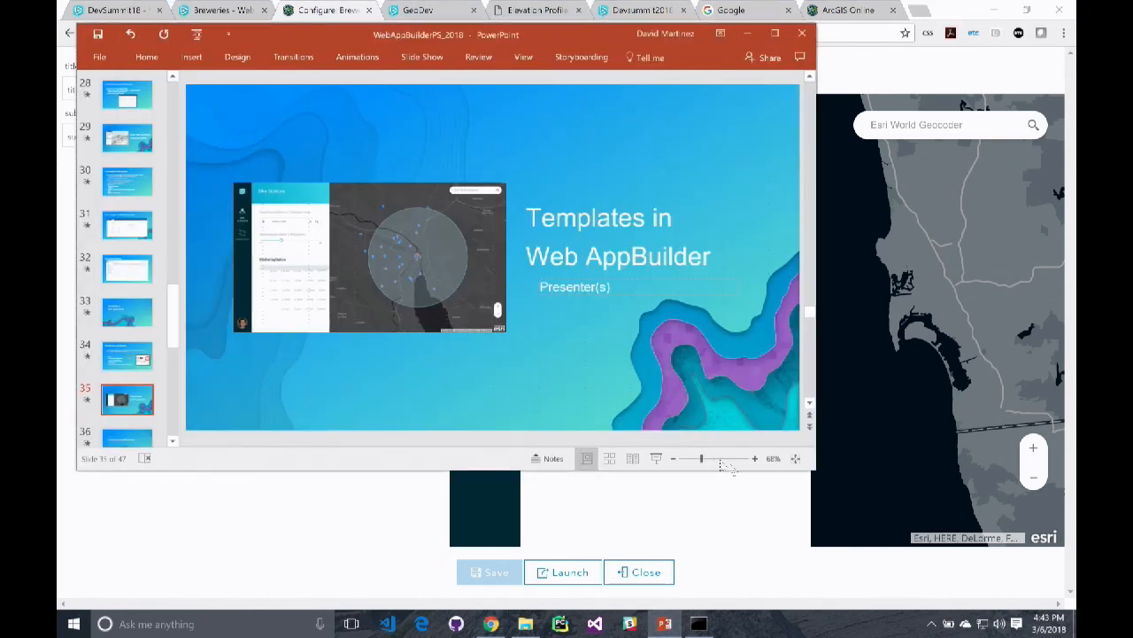
{"action": "left_click", "coordinate": [656, 458]}
{"action": "key", "text": "Right"}
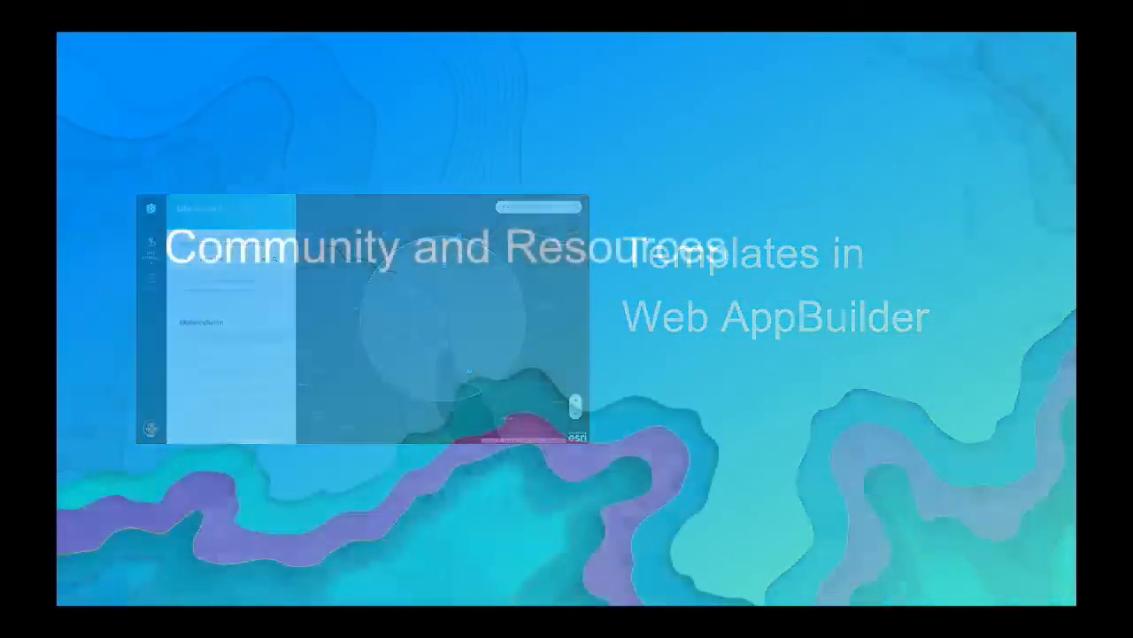
{"action": "key", "text": "Right"}
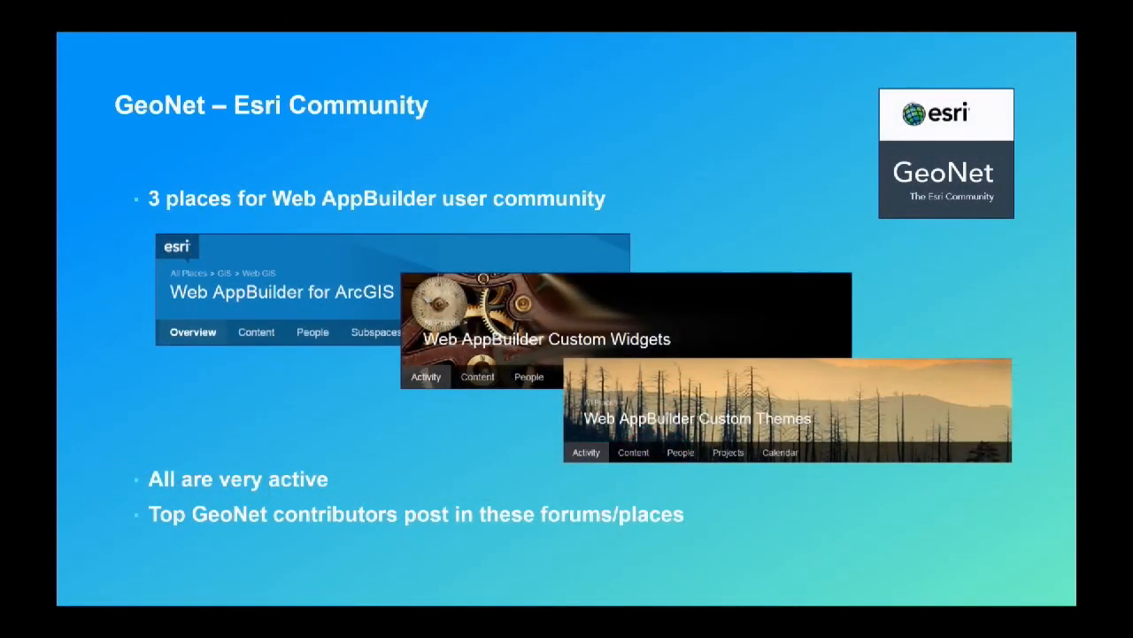